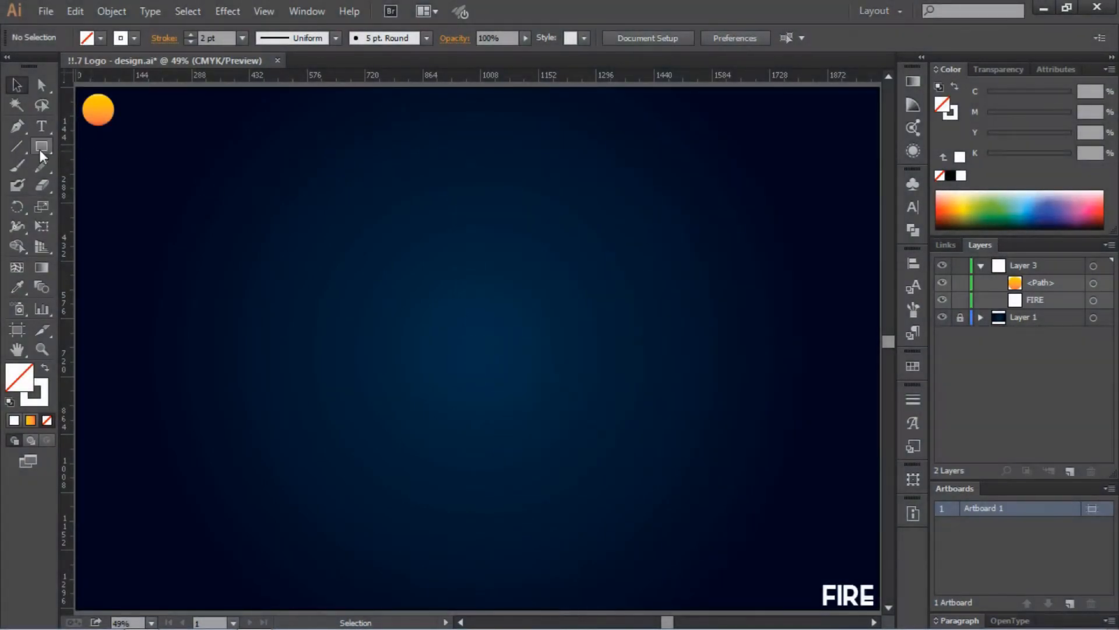
- Create a 100 × 100 px square on the artboard
{"action": "left_click", "coordinate": [405, 267]}
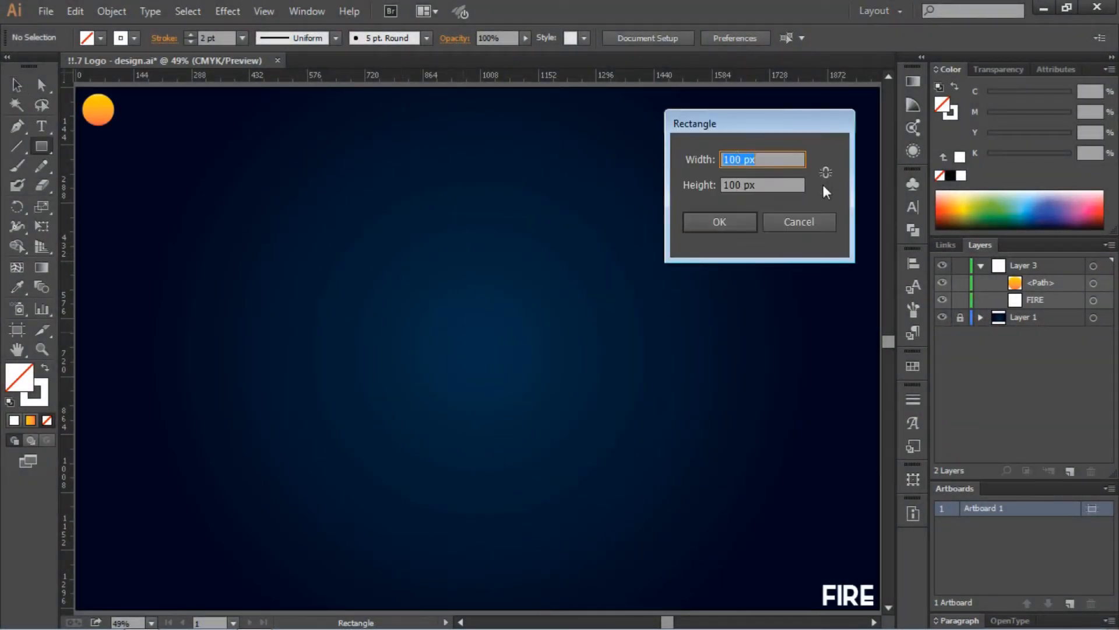
{"action": "left_click", "coordinate": [739, 223]}
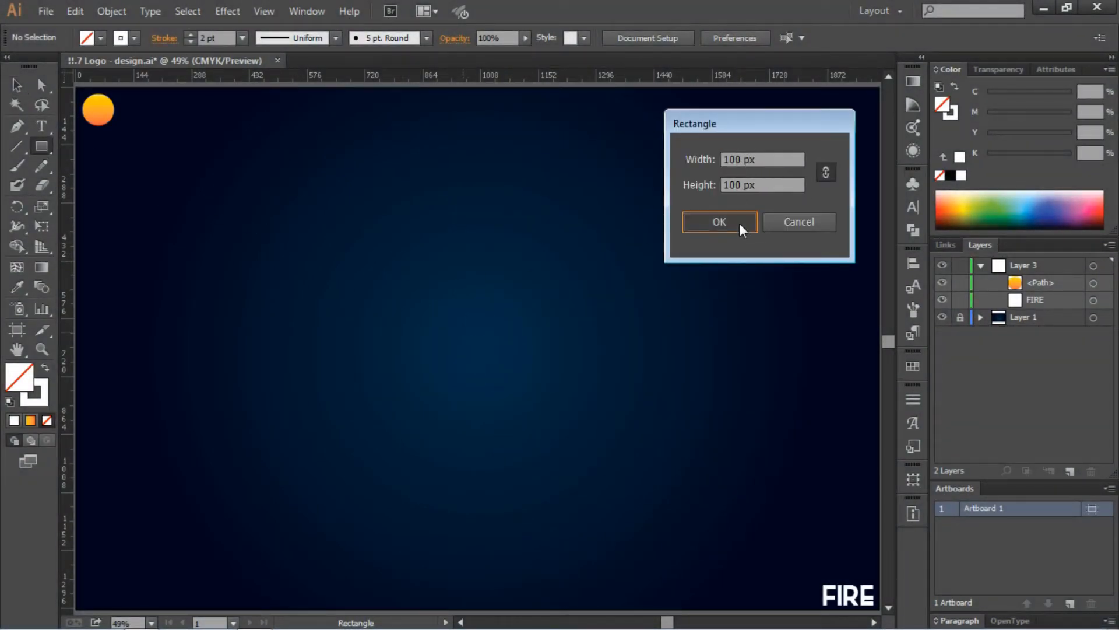
{"action": "left_click", "coordinate": [16, 85]}
{"action": "left_click", "coordinate": [434, 280]}
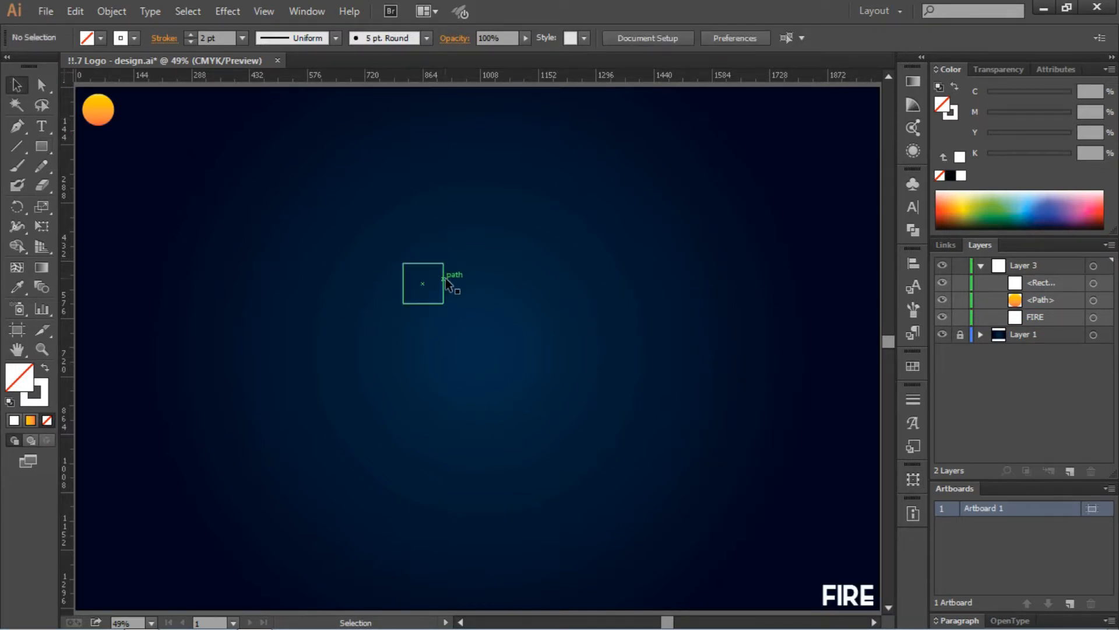
- Alt-drag copies of the square into a grid four across and five down
{"action": "left_click_drag", "start_coordinate": [446, 278], "coordinate": [531, 289]}
{"action": "left_click", "coordinate": [445, 288], "text": "shift"}
{"action": "left_click_drag", "start_coordinate": [620, 244], "coordinate": [369, 303]}
{"action": "left_click_drag", "start_coordinate": [484, 280], "coordinate": [484, 320]}
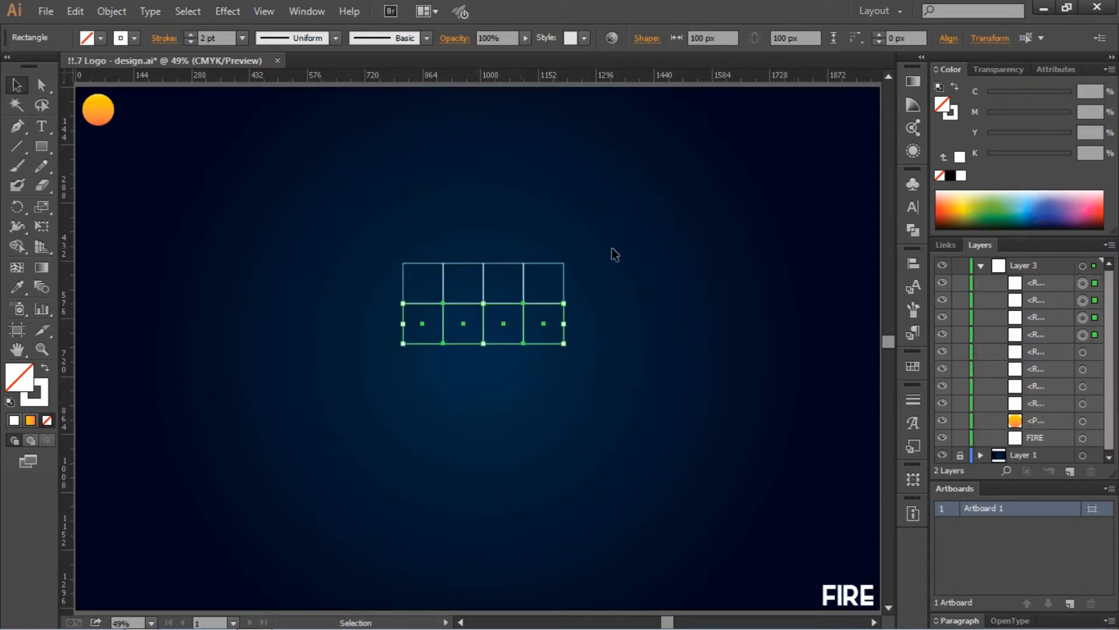
{"action": "left_click_drag", "start_coordinate": [611, 247], "coordinate": [438, 384]}
{"action": "left_click_drag", "start_coordinate": [603, 448], "coordinate": [444, 443]}
{"action": "left_click_drag", "start_coordinate": [623, 226], "coordinate": [430, 446]}
- Group the twenty squares, centre the group on the artboard both ways, and lock it
{"action": "right_click", "coordinate": [524, 344]}
{"action": "left_click", "coordinate": [567, 422]}
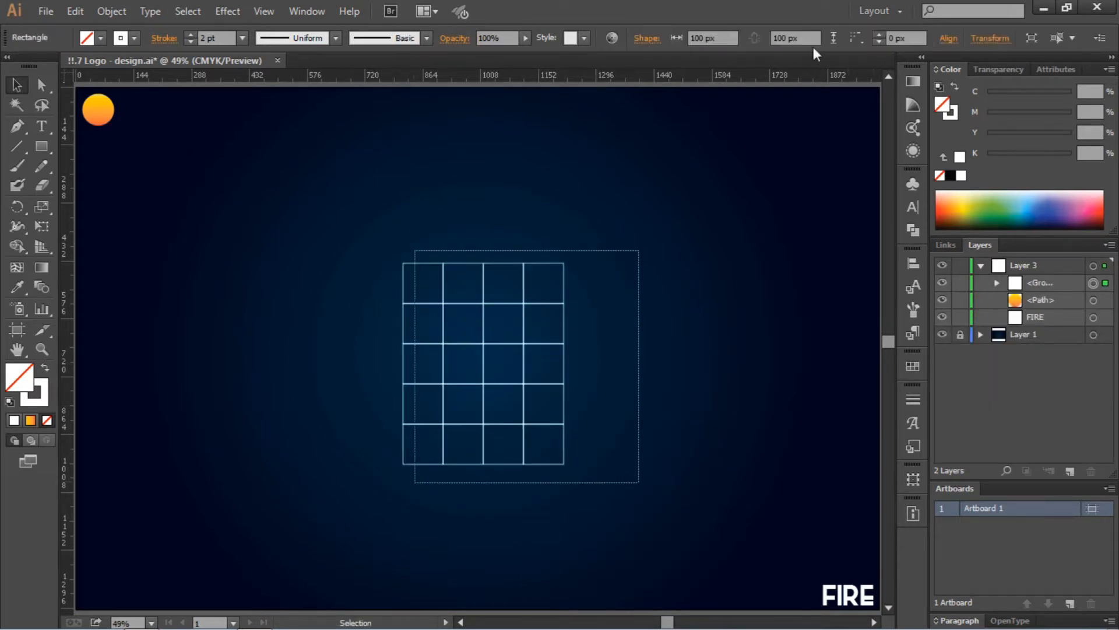
{"action": "left_click", "coordinate": [913, 264]}
{"action": "left_click", "coordinate": [751, 291]}
{"action": "left_click", "coordinate": [851, 291]}
{"action": "left_click", "coordinate": [866, 254]}
{"action": "left_click", "coordinate": [960, 284]}
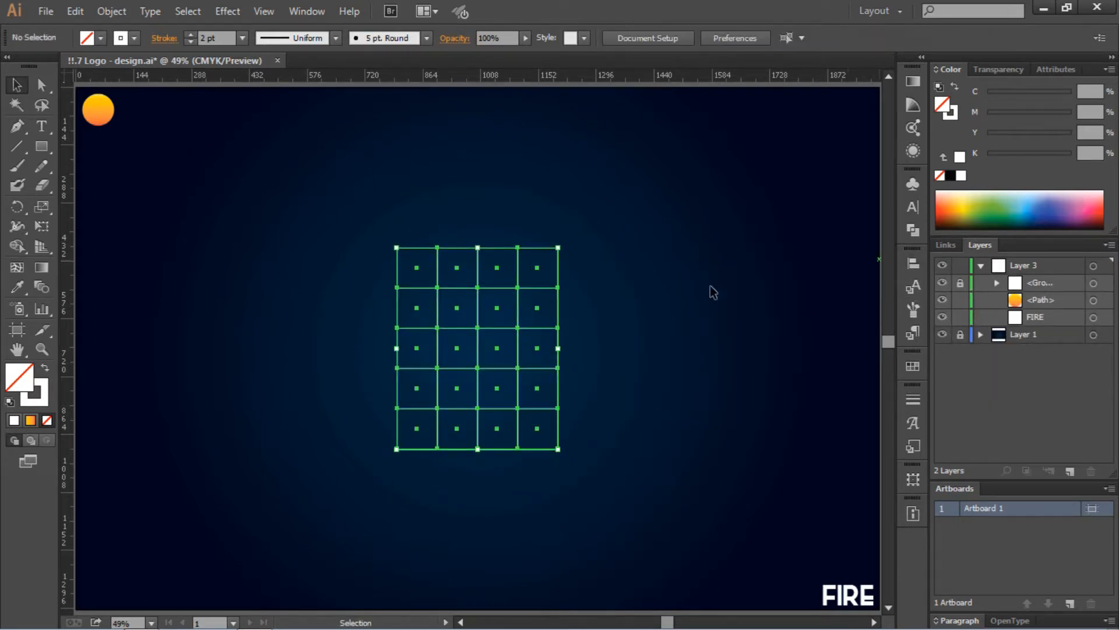
{"action": "left_click", "coordinate": [16, 126]}
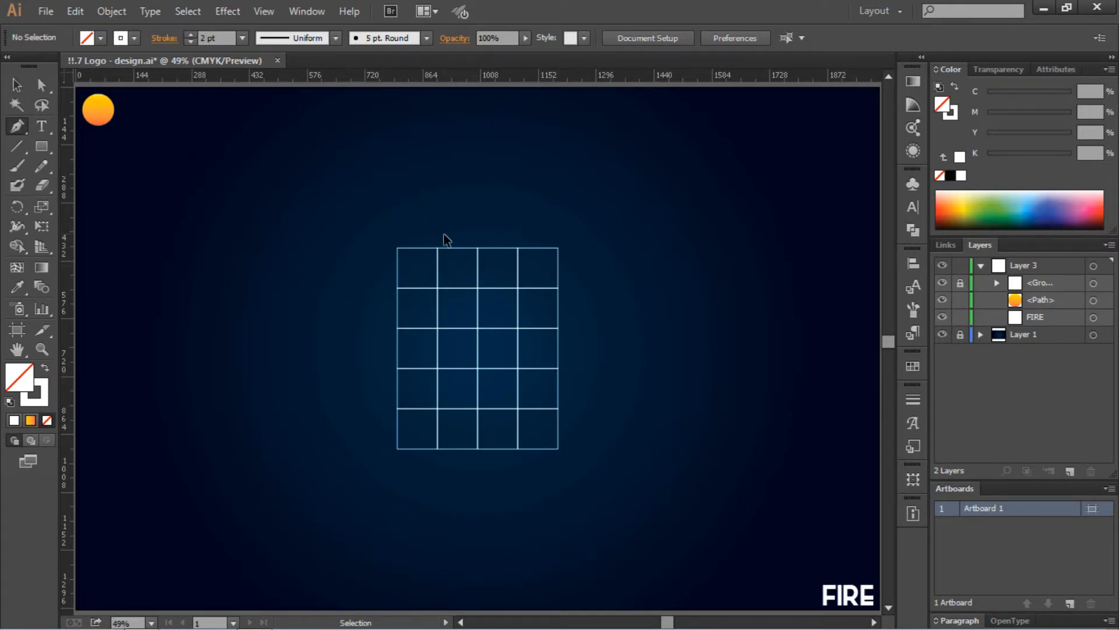
- At 100% zoom, trace a closed, tall, angular flame outline through the grid intersections
{"action": "key", "text": "ctrl+1"}
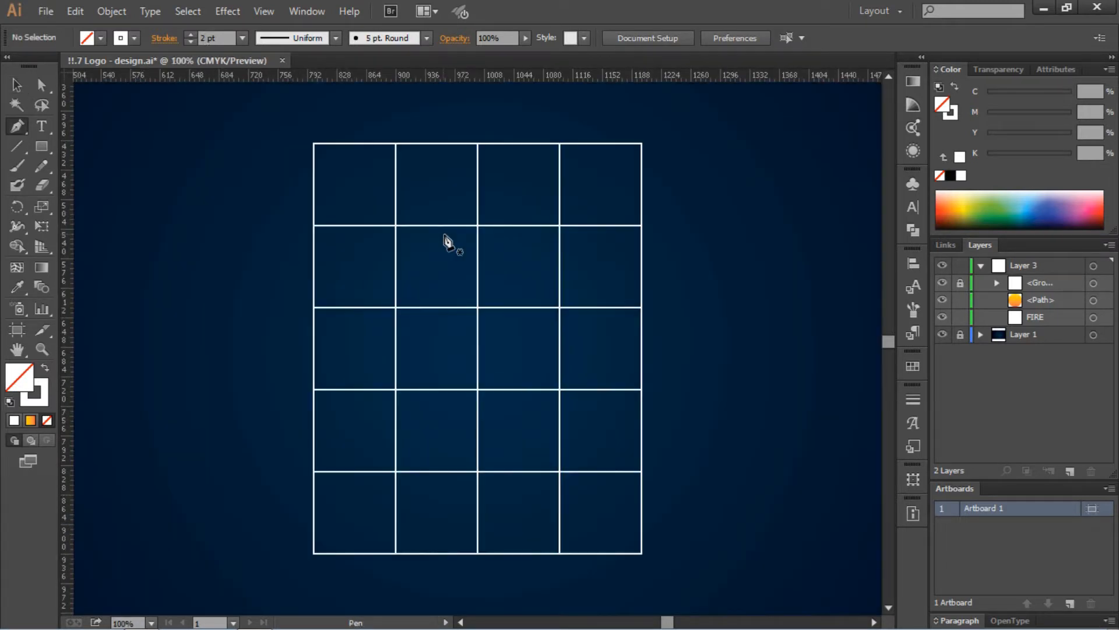
{"action": "left_click", "coordinate": [478, 143]}
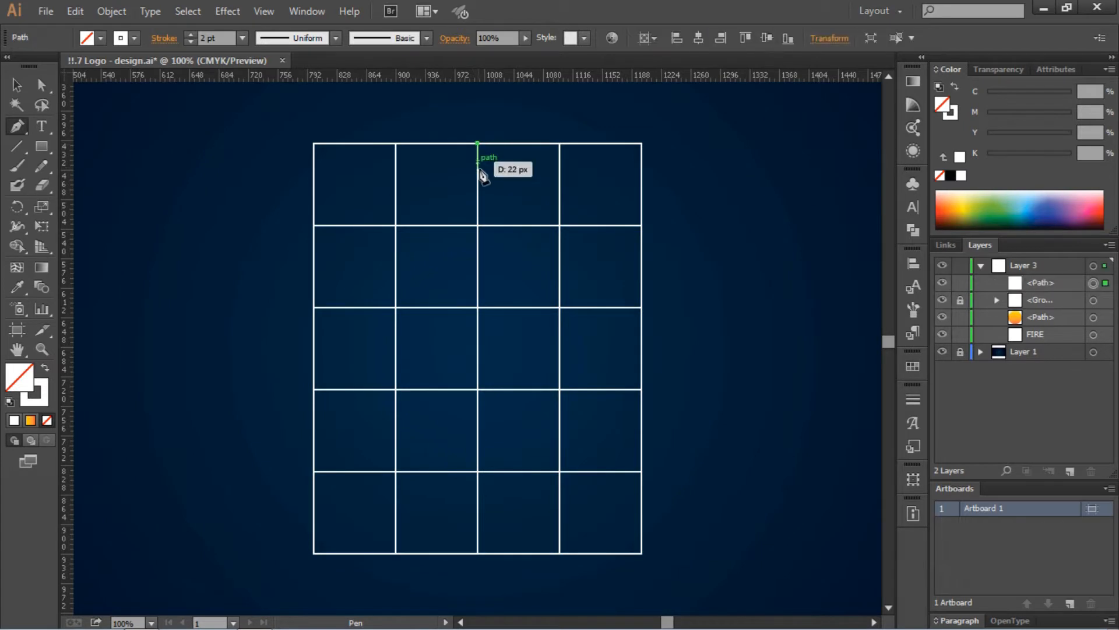
{"action": "left_click", "coordinate": [437, 225]}
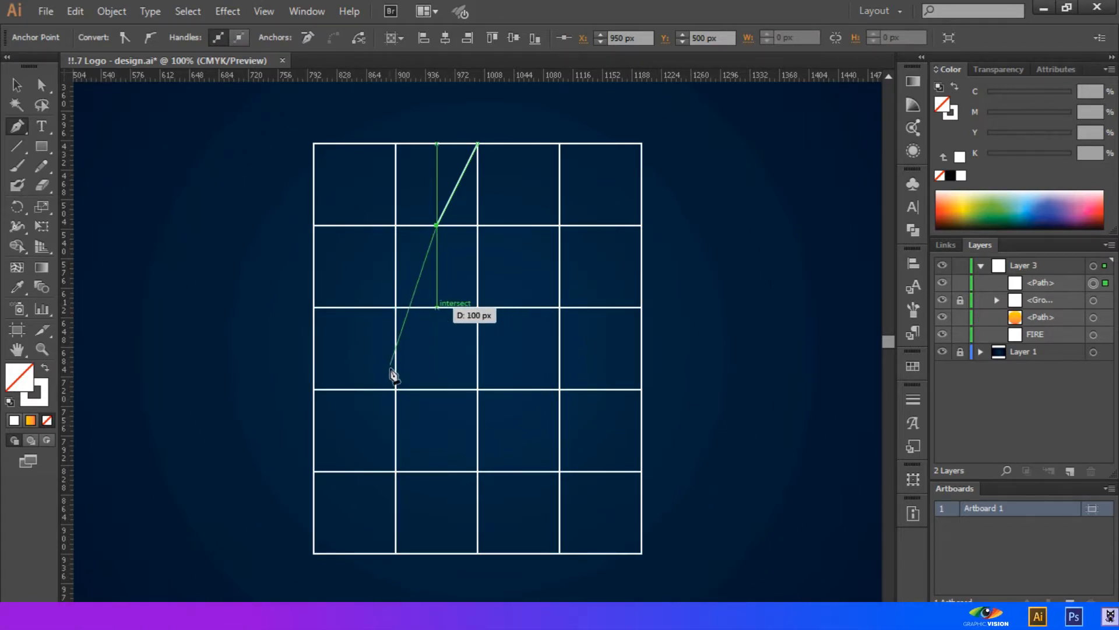
{"action": "left_click", "coordinate": [396, 389]}
{"action": "left_click", "coordinate": [436, 471]}
{"action": "key", "text": "ctrl+z"}
{"action": "key", "text": "ctrl+z"}
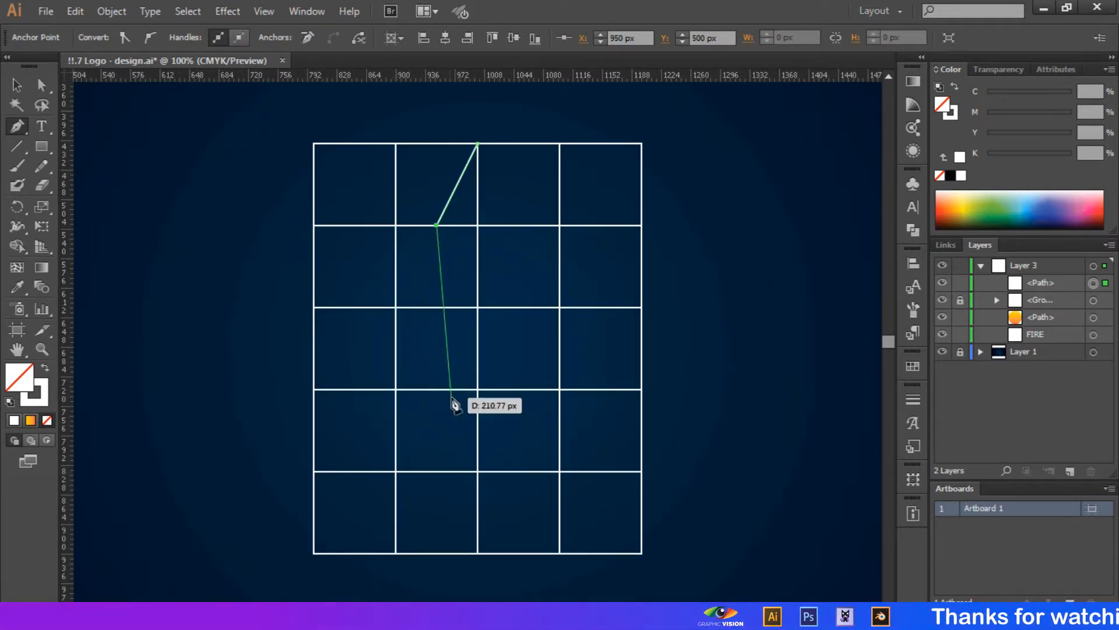
{"action": "left_click", "coordinate": [396, 512]}
{"action": "left_click", "coordinate": [436, 553]}
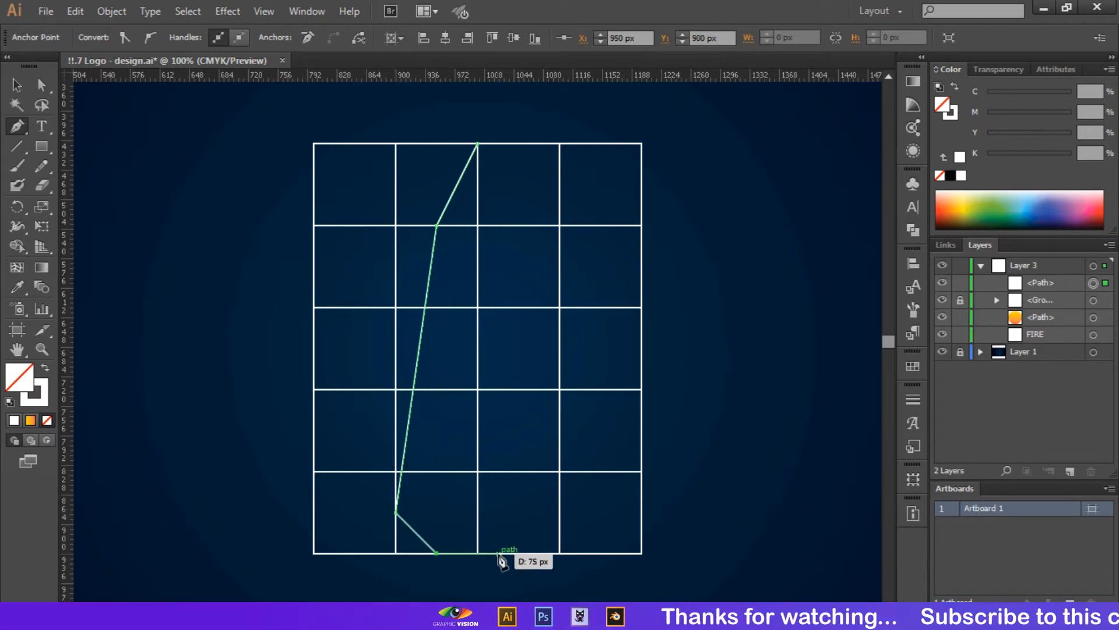
{"action": "left_click", "coordinate": [519, 553]}
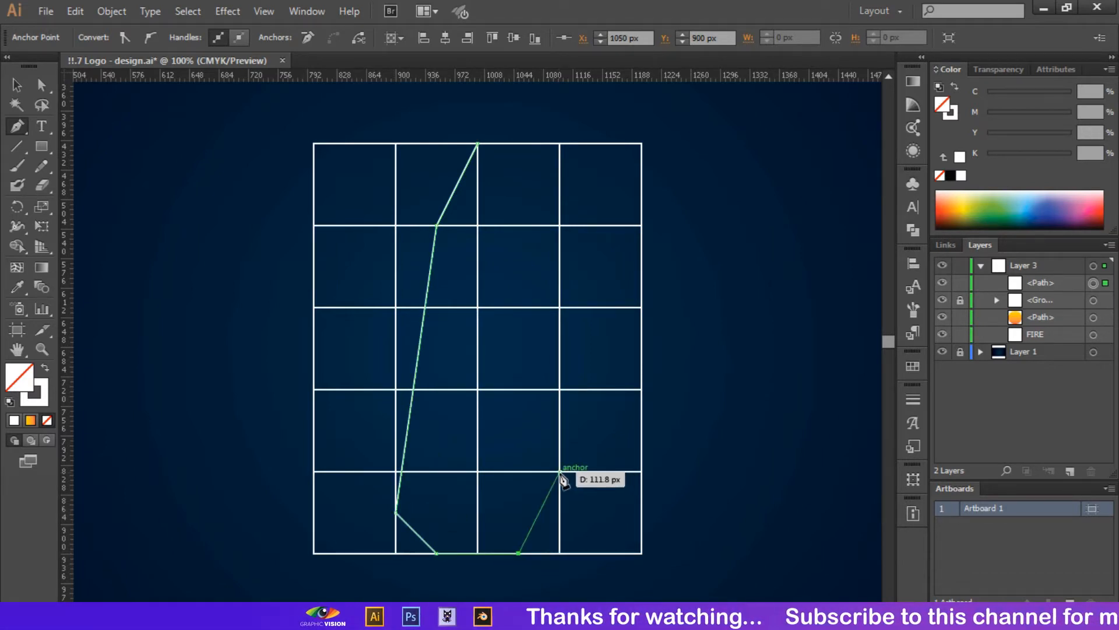
{"action": "left_click", "coordinate": [519, 389]}
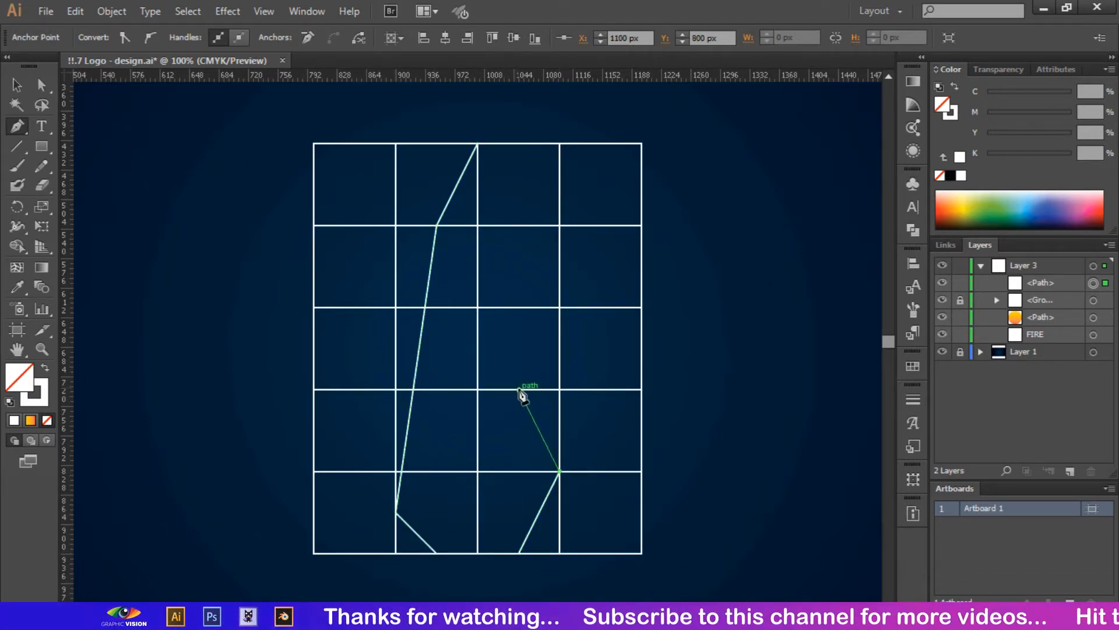
{"action": "left_click", "coordinate": [606, 354], "text": "ctrl"}
- Draw a small narrow triangle on the flame's left edge
{"action": "left_click", "coordinate": [409, 430]}
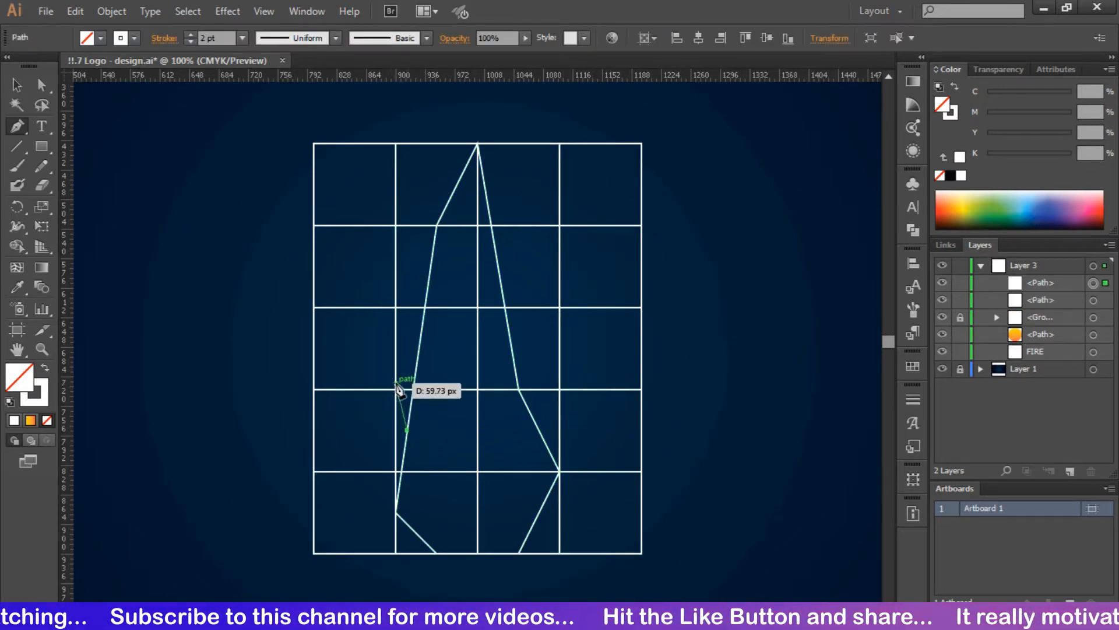
{"action": "left_click", "coordinate": [395, 348]}
{"action": "left_click", "coordinate": [413, 387]}
{"action": "left_click", "coordinate": [408, 430]}
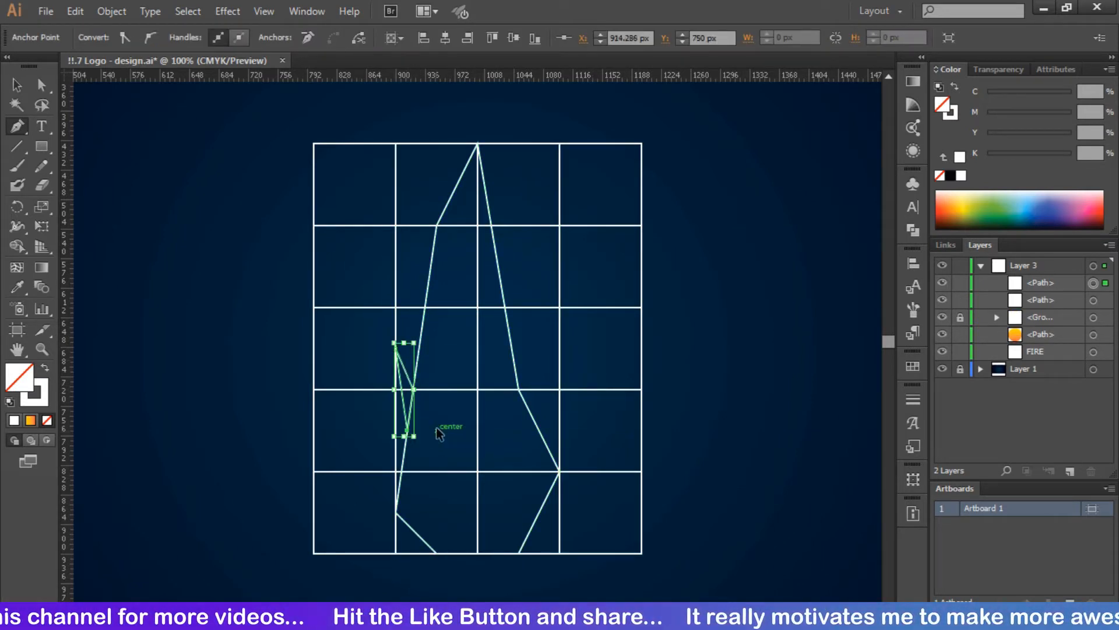
{"action": "left_click", "coordinate": [550, 398], "text": "ctrl"}
- Fade the grid group to 50% opacity and lock it again
{"action": "left_click", "coordinate": [961, 318]}
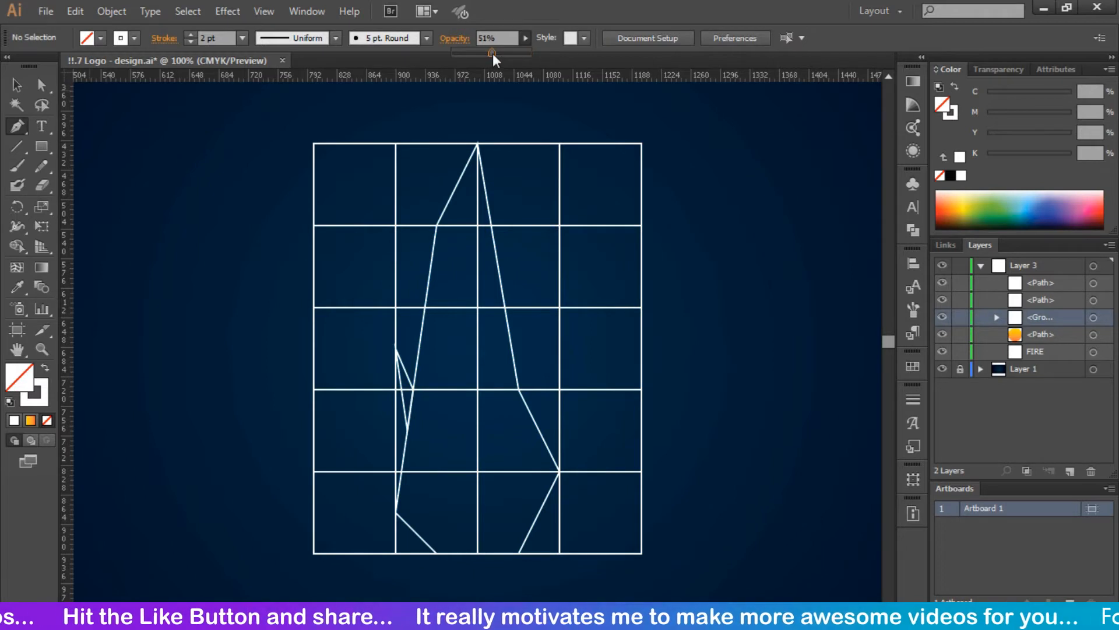
{"action": "key", "text": "v"}
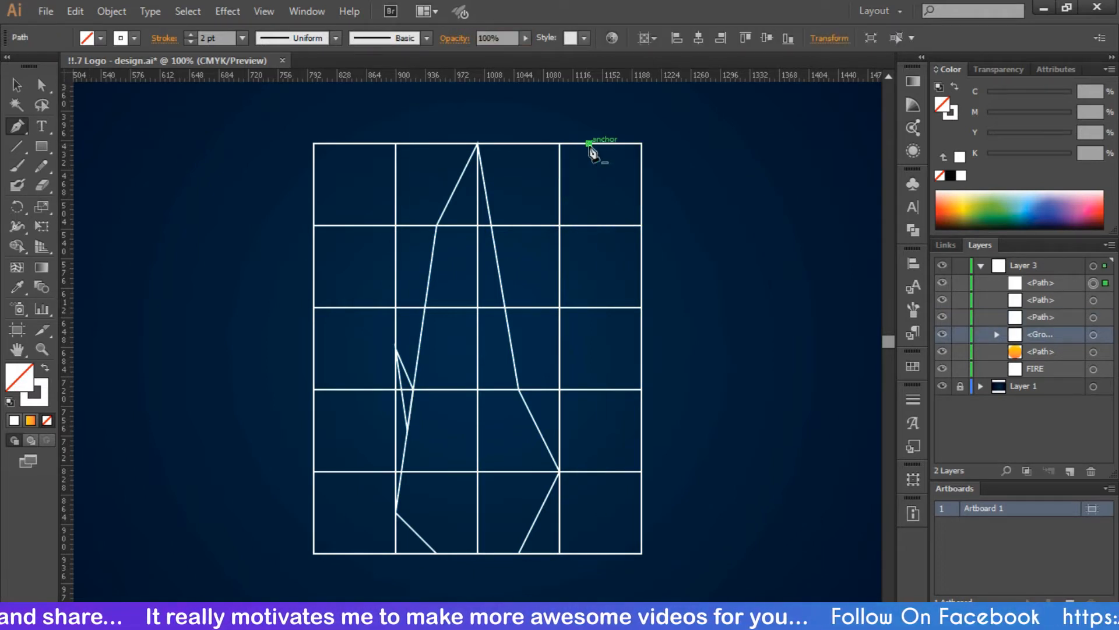
{"action": "left_click", "coordinate": [642, 182]}
{"action": "left_click", "coordinate": [525, 38]}
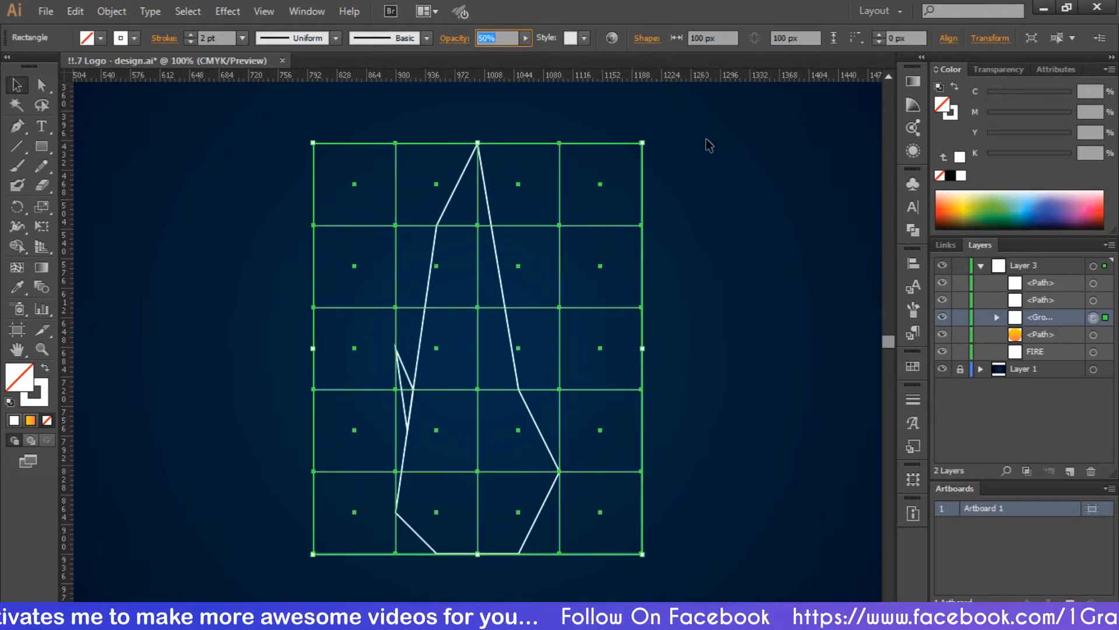
{"action": "key", "text": "ctrl+2"}
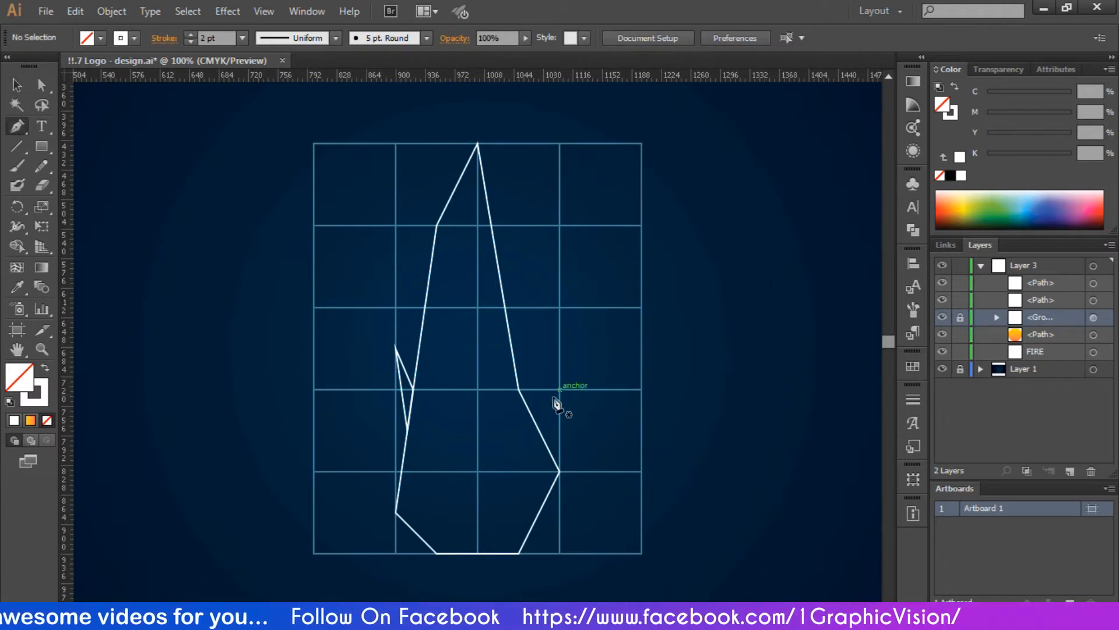
- Draw triangular spikes on the flame's lower-right and right edges, with the grid hidden
{"action": "left_click", "coordinate": [559, 471]}
{"action": "left_click", "coordinate": [600, 389]}
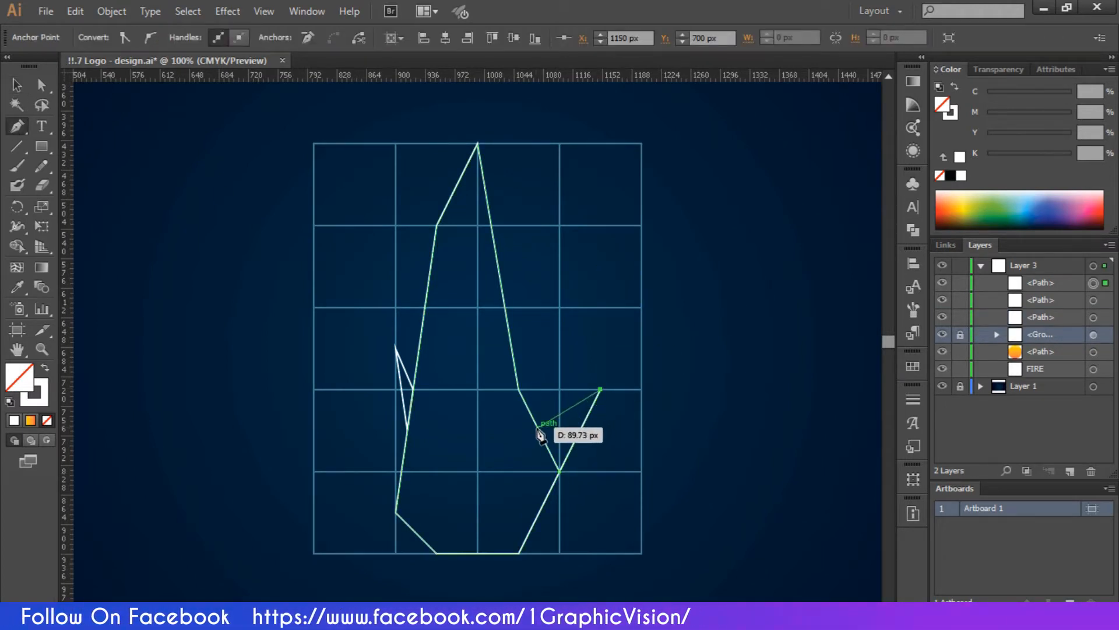
{"action": "left_click", "coordinate": [539, 429]}
{"action": "left_click", "coordinate": [559, 470]}
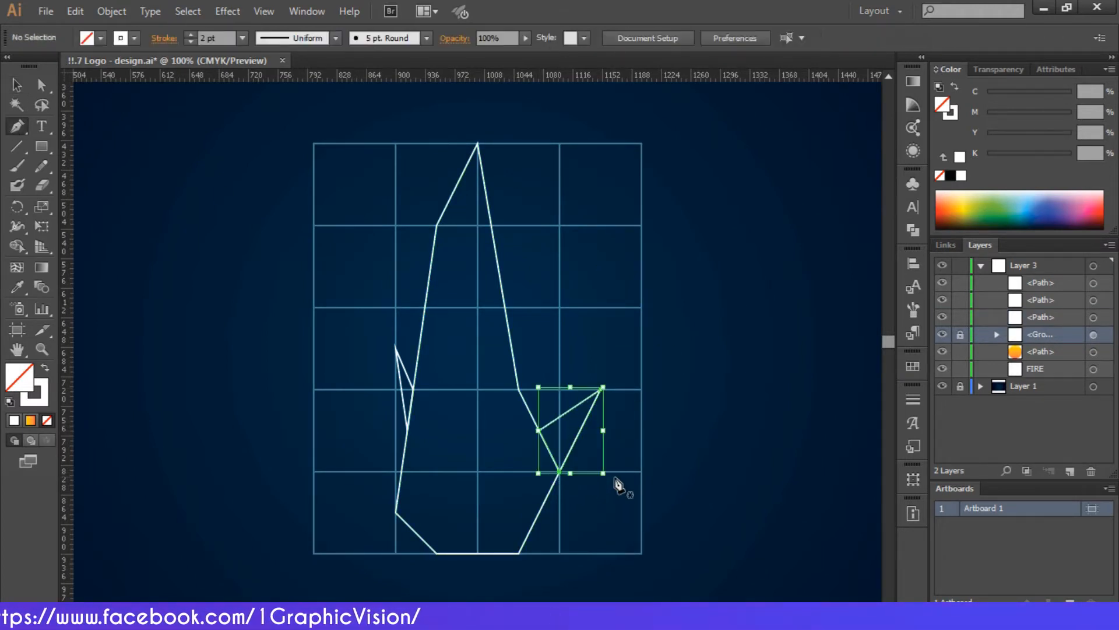
{"action": "left_click", "coordinate": [617, 482], "text": "ctrl"}
{"action": "left_click", "coordinate": [518, 389]}
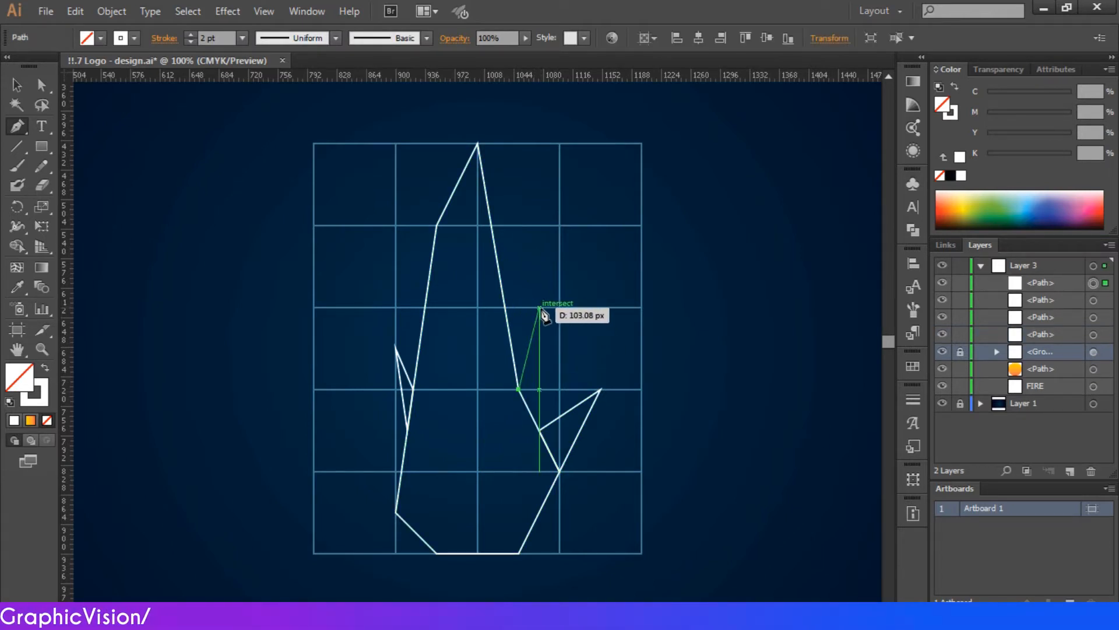
{"action": "left_click", "coordinate": [942, 352]}
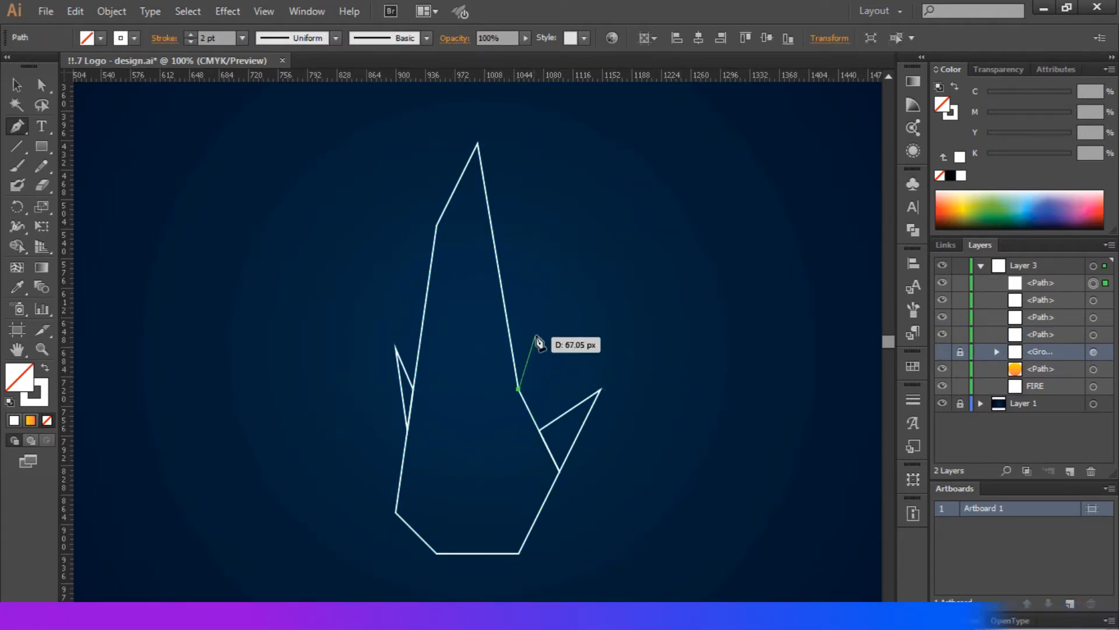
{"action": "left_click", "coordinate": [539, 326]}
{"action": "left_click", "coordinate": [512, 348]}
- Add spike triangles at the flame's lower-left and upper-left edges
{"action": "left_click", "coordinate": [396, 512]}
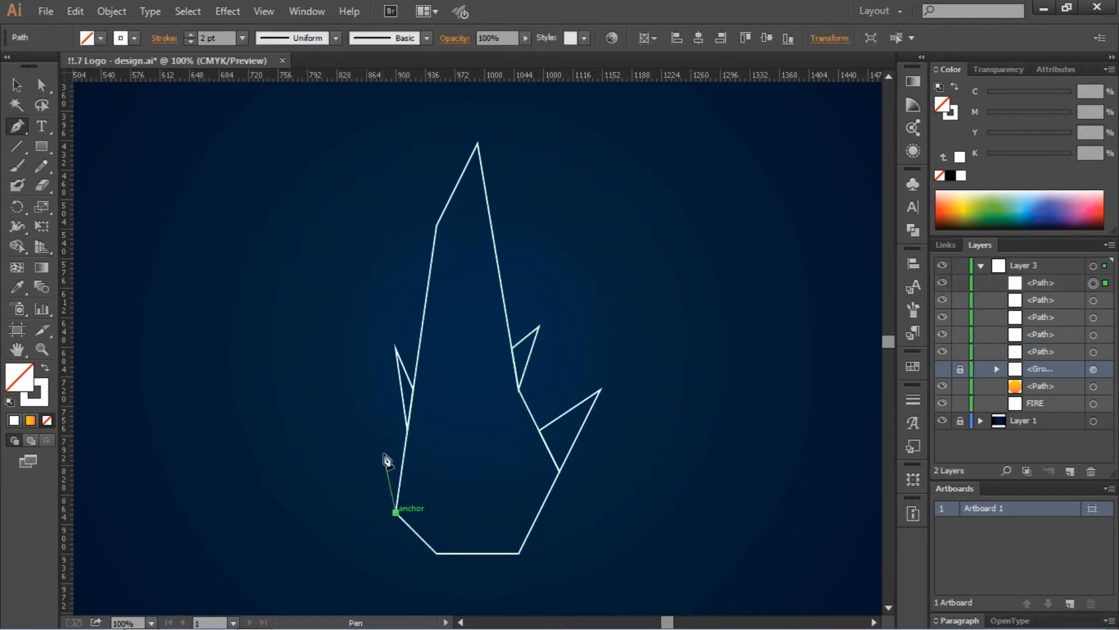
{"action": "left_click", "coordinate": [396, 348]}
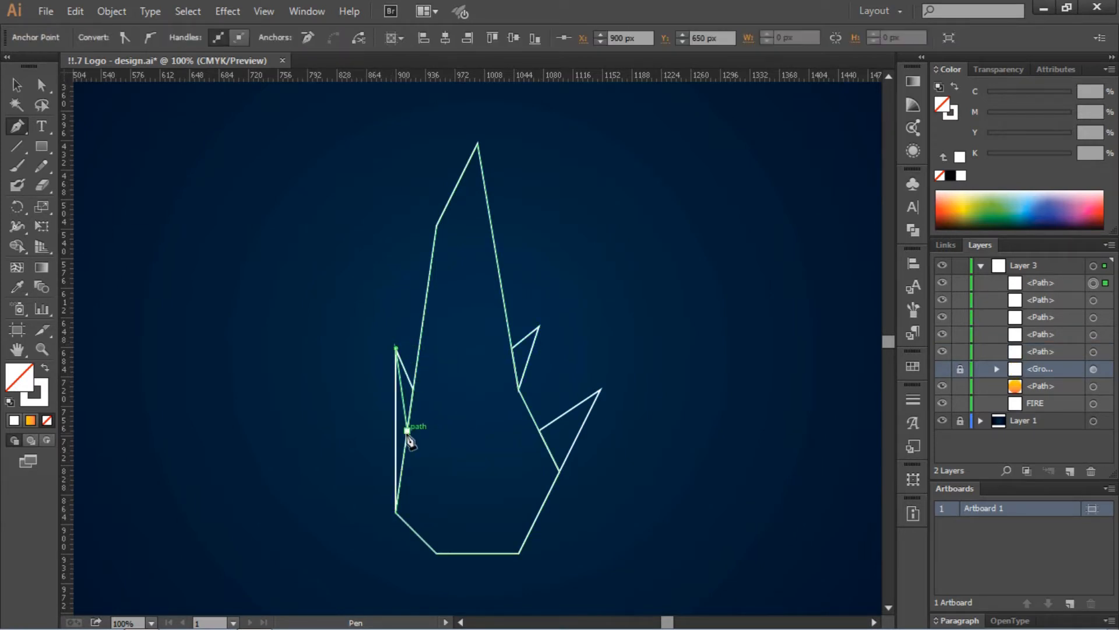
{"action": "left_click", "coordinate": [408, 430]}
{"action": "left_click", "coordinate": [562, 278], "text": "ctrl"}
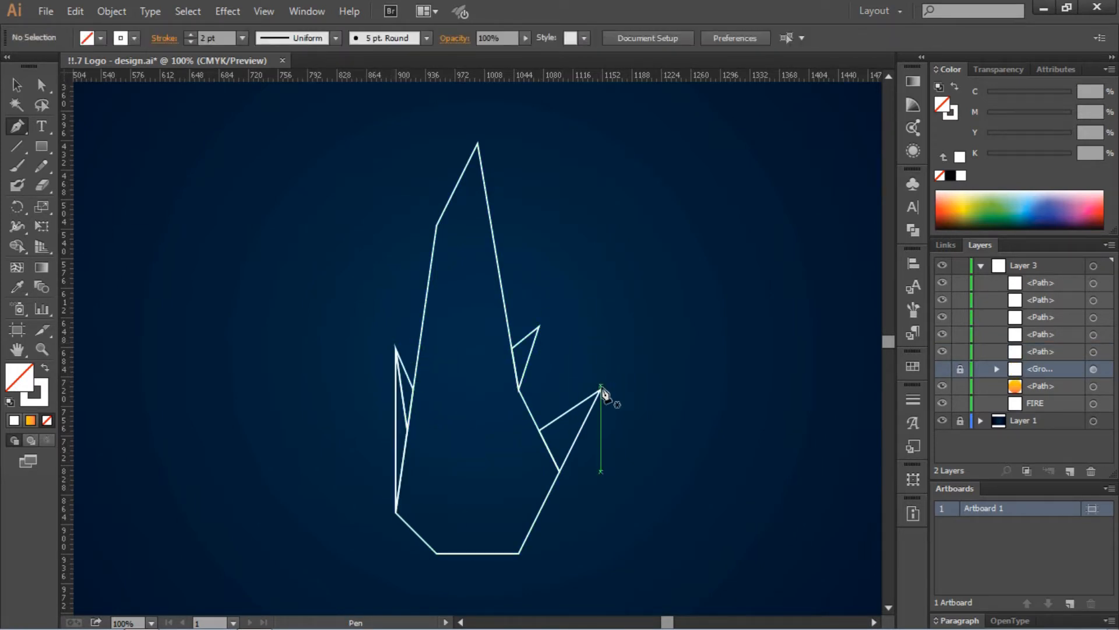
{"action": "left_click", "coordinate": [424, 303]}
{"action": "left_click", "coordinate": [413, 201]}
{"action": "left_click", "coordinate": [436, 224]}
{"action": "left_click", "coordinate": [424, 303]}
{"action": "left_click", "coordinate": [512, 250], "text": "ctrl"}
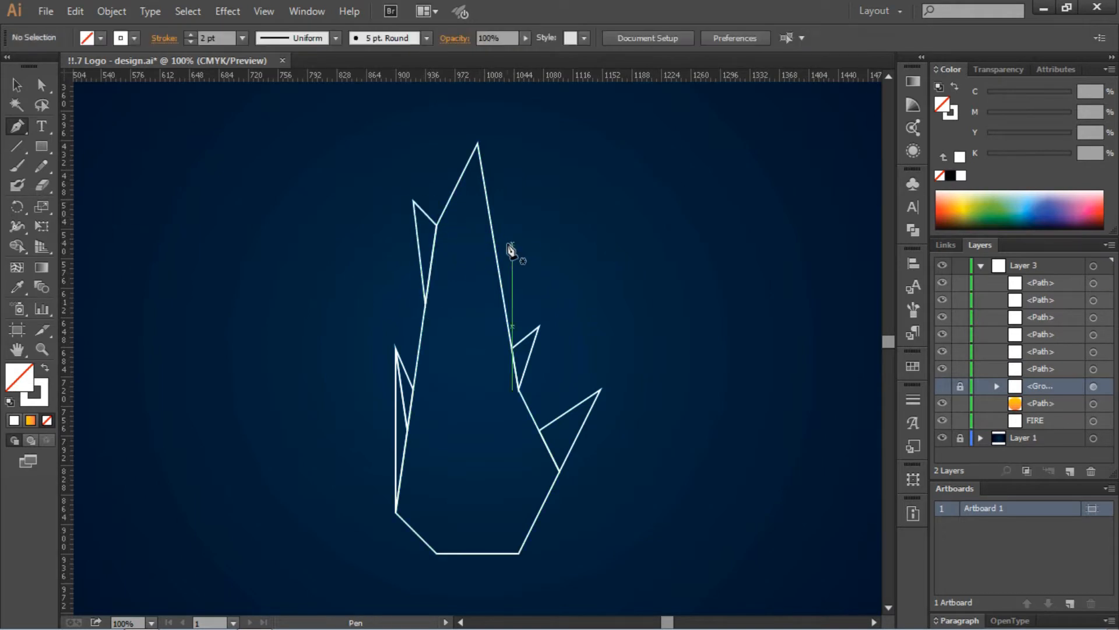
- Close a spike triangle on the flame's upper-right edge
{"action": "left_click", "coordinate": [498, 267]}
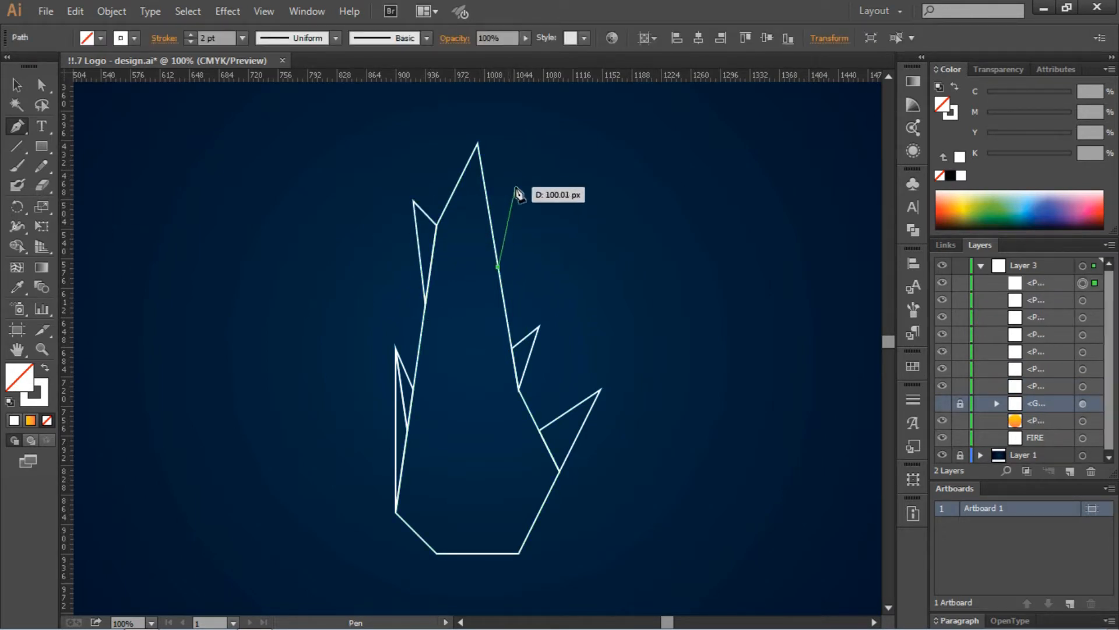
{"action": "left_click", "coordinate": [520, 172]}
{"action": "left_click", "coordinate": [492, 226]}
{"action": "left_click", "coordinate": [497, 267]}
{"action": "left_click", "coordinate": [448, 514], "text": "ctrl"}
- Drag the lower-left spike's tip up and outward, undoing an accidental point removal
{"action": "left_click", "coordinate": [396, 513]}
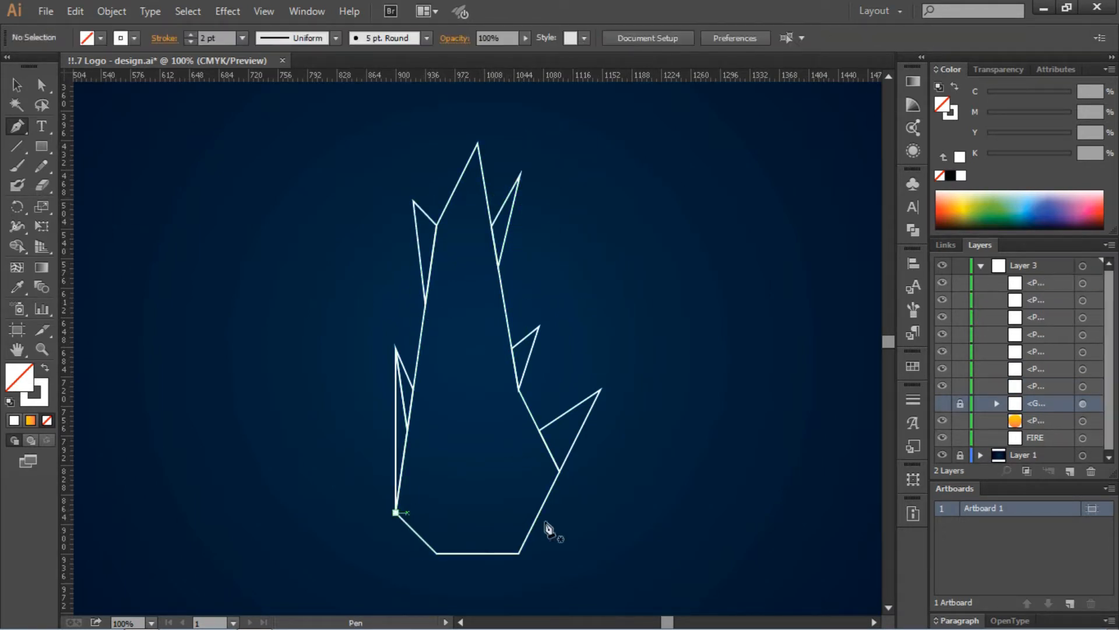
{"action": "left_click_drag", "start_coordinate": [396, 348], "coordinate": [373, 324]}
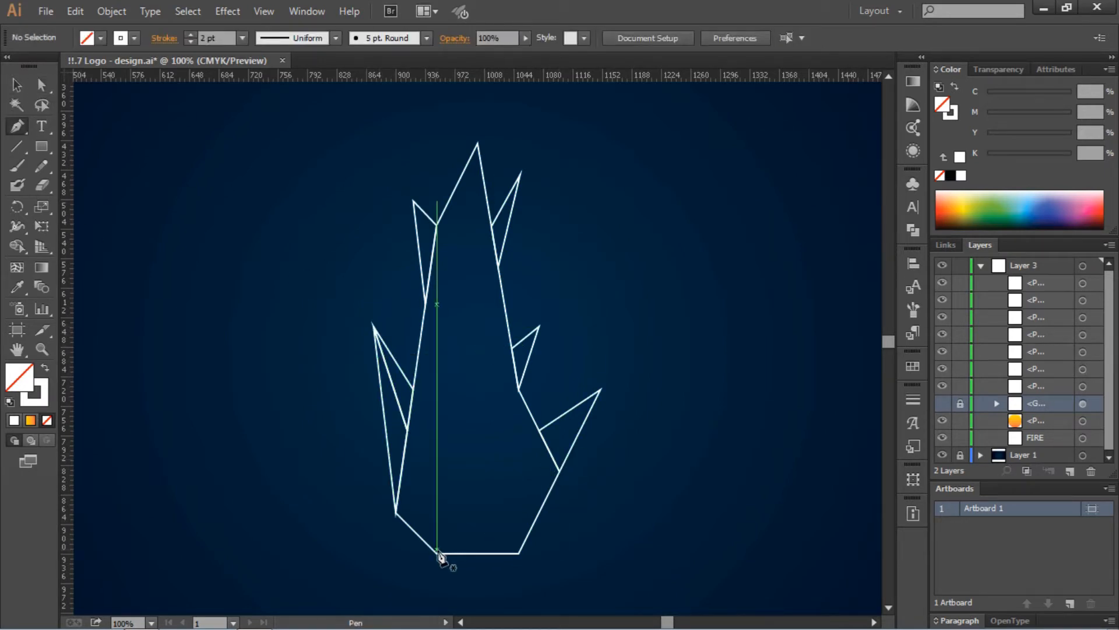
{"action": "left_click", "coordinate": [42, 85]}
{"action": "left_click", "coordinate": [396, 512]}
{"action": "left_click", "coordinate": [18, 127]}
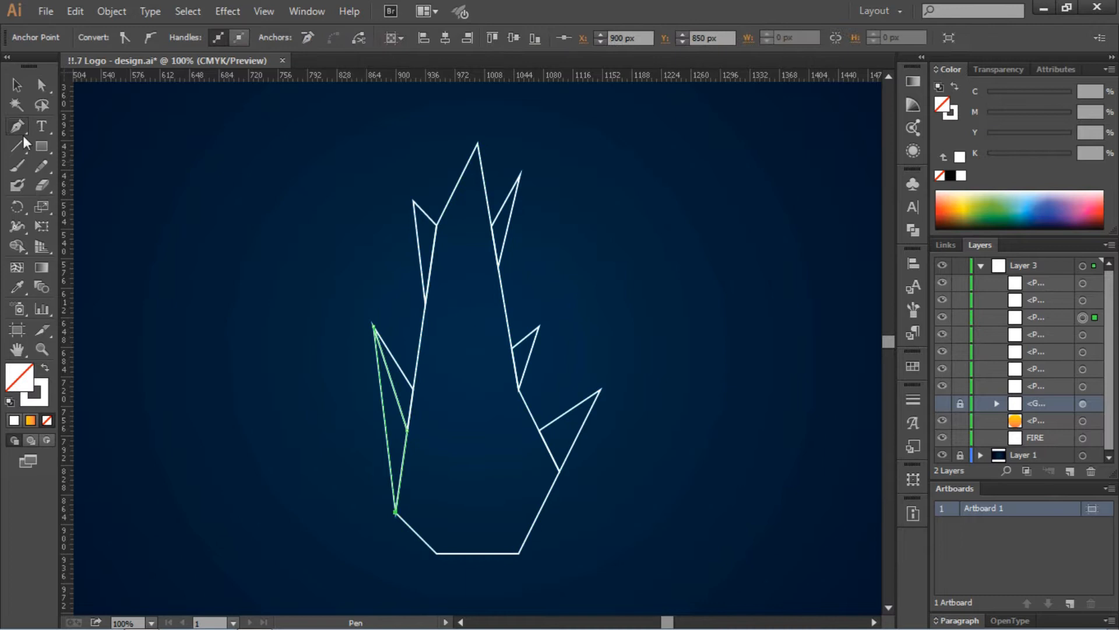
{"action": "left_click", "coordinate": [396, 513]}
{"action": "key", "text": "ctrl+z"}
- Try moving the left spike triangle, undo it, then reselect and deselect the spike paths
{"action": "key", "text": "v"}
{"action": "left_click", "coordinate": [358, 411]}
{"action": "mouse_move", "coordinate": [383, 412]}
{"action": "left_mouse_down"}
{"action": "mouse_move", "coordinate": [329, 373]}
{"action": "mouse_move", "coordinate": [382, 370]}
{"action": "left_mouse_up"}
{"action": "key", "text": "ctrl+z"}
{"action": "left_click", "coordinate": [489, 473]}
{"action": "left_click", "coordinate": [164, 39]}
{"action": "left_click", "coordinate": [86, 101]}
{"action": "left_click", "coordinate": [289, 251]}
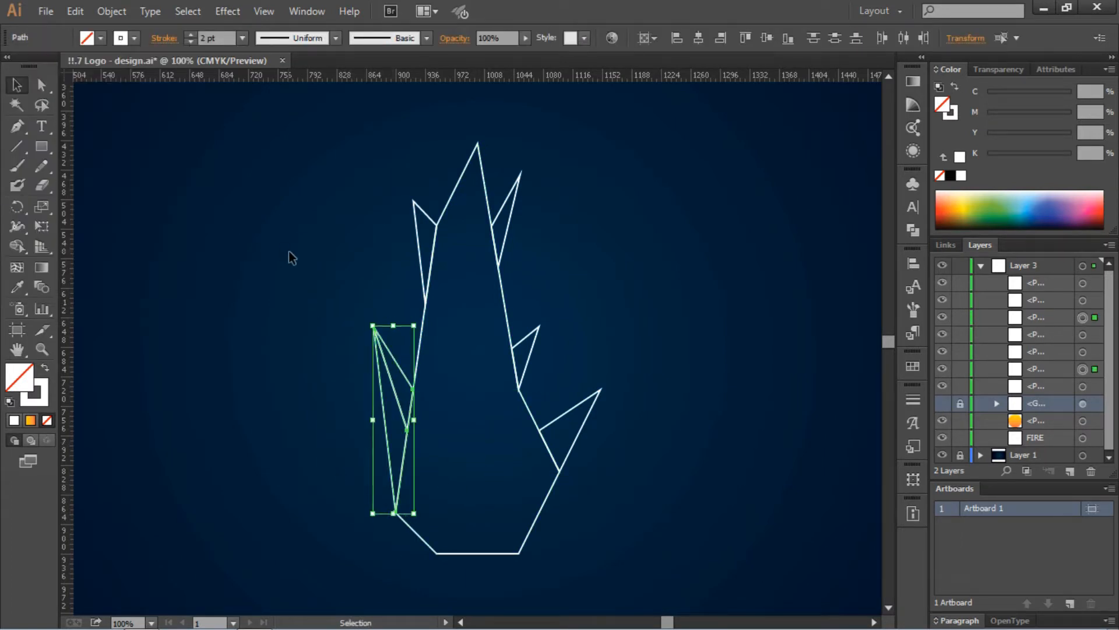
{"action": "left_click", "coordinate": [288, 250]}
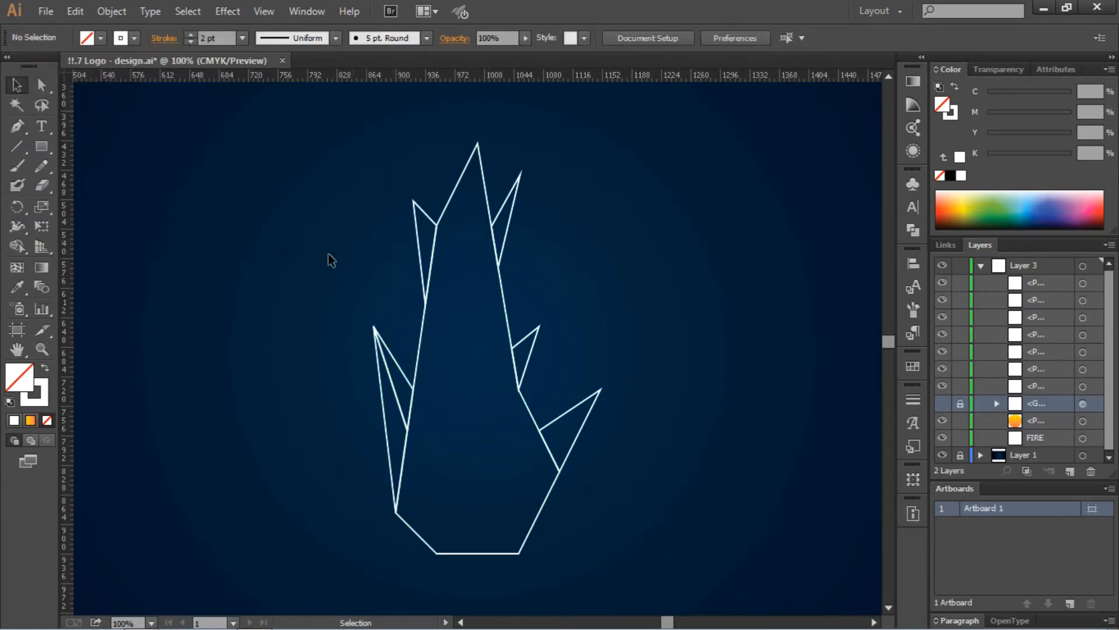
- With the Pen tool, draw a large facet from the flame's top tip to its bottom corner and back
{"action": "left_click", "coordinate": [17, 127]}
{"action": "left_click", "coordinate": [477, 143]}
{"action": "left_click", "coordinate": [455, 275]}
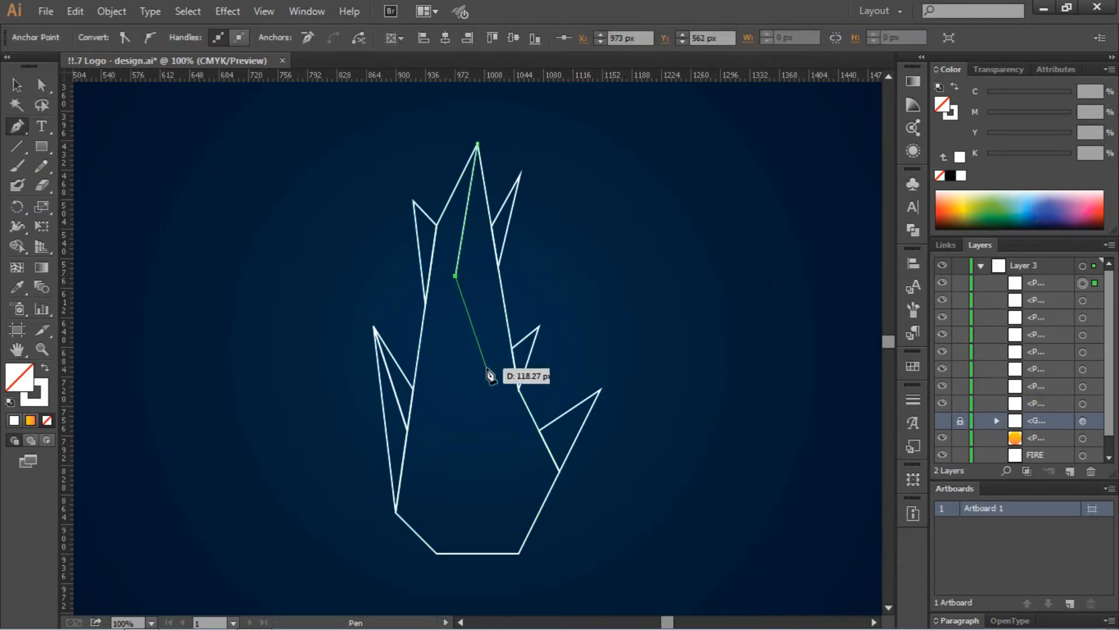
{"action": "left_click", "coordinate": [488, 369]}
{"action": "left_click", "coordinate": [437, 553]}
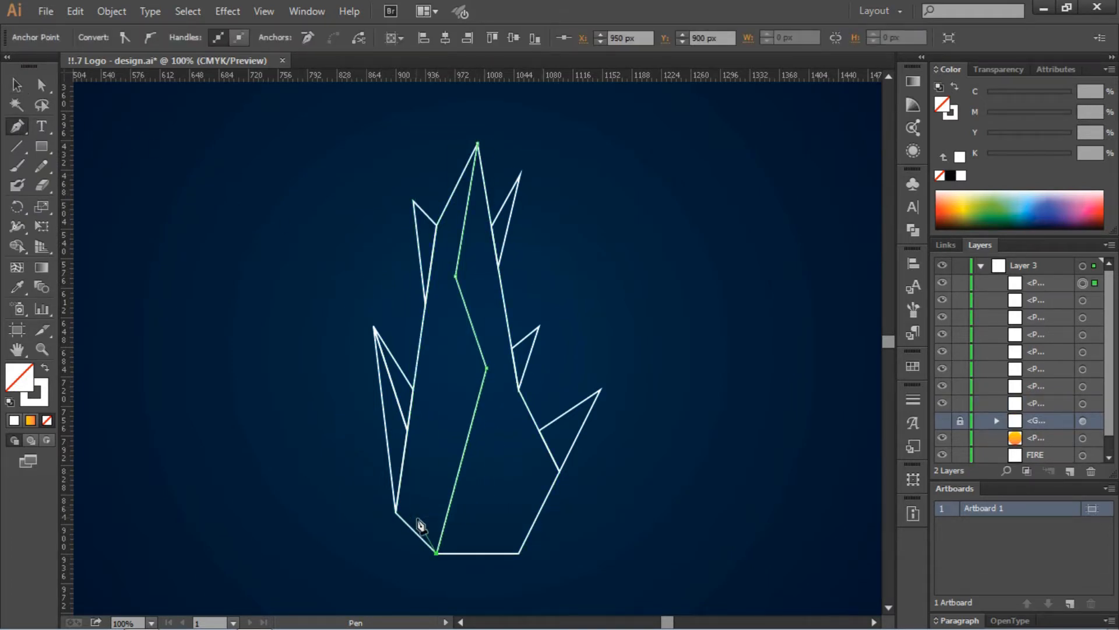
{"action": "left_click", "coordinate": [614, 275], "text": "ctrl"}
{"action": "key", "text": "ctrl+z"}
{"action": "left_click", "coordinate": [436, 553]}
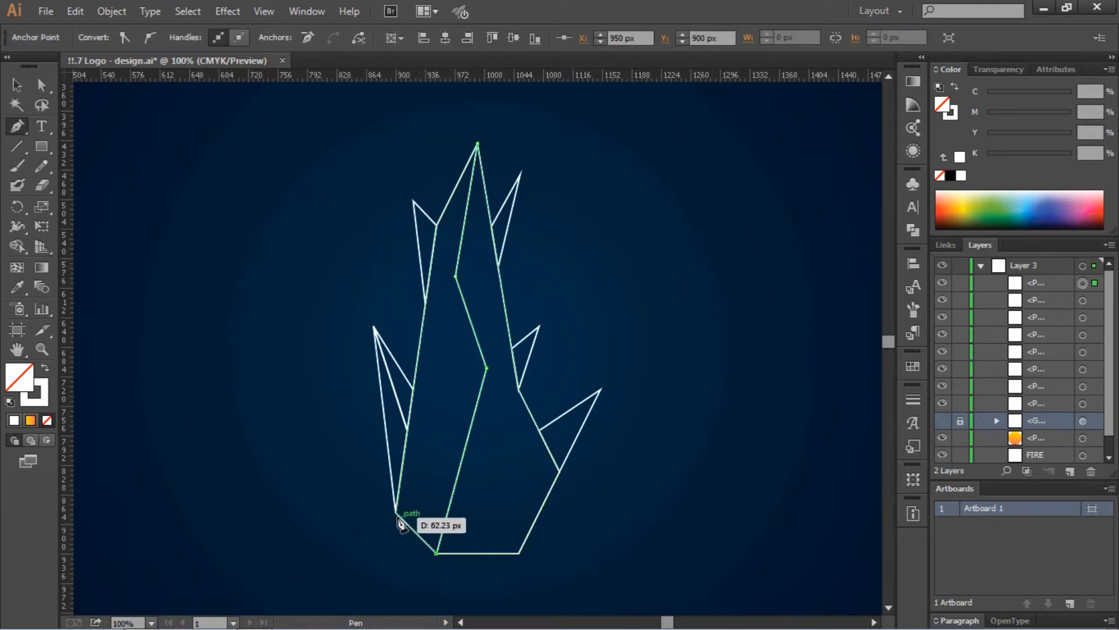
{"action": "left_click", "coordinate": [396, 513]}
{"action": "left_click", "coordinate": [441, 439]}
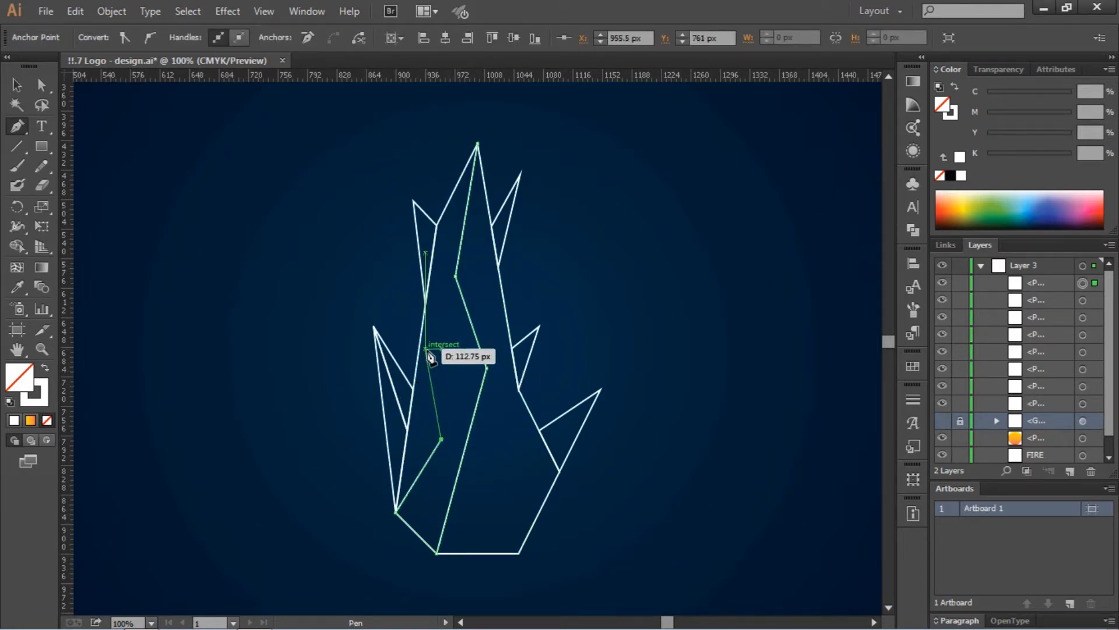
{"action": "left_click", "coordinate": [419, 339]}
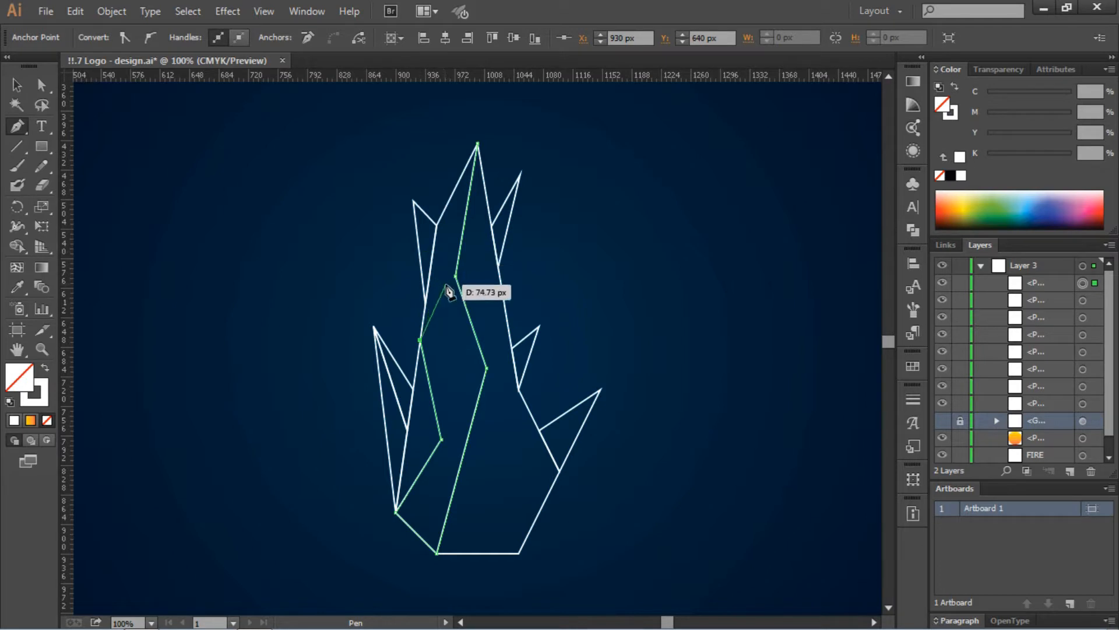
{"action": "left_click", "coordinate": [448, 304]}
{"action": "left_click", "coordinate": [437, 225]}
{"action": "left_click", "coordinate": [478, 143]}
{"action": "left_click", "coordinate": [10, 89]}
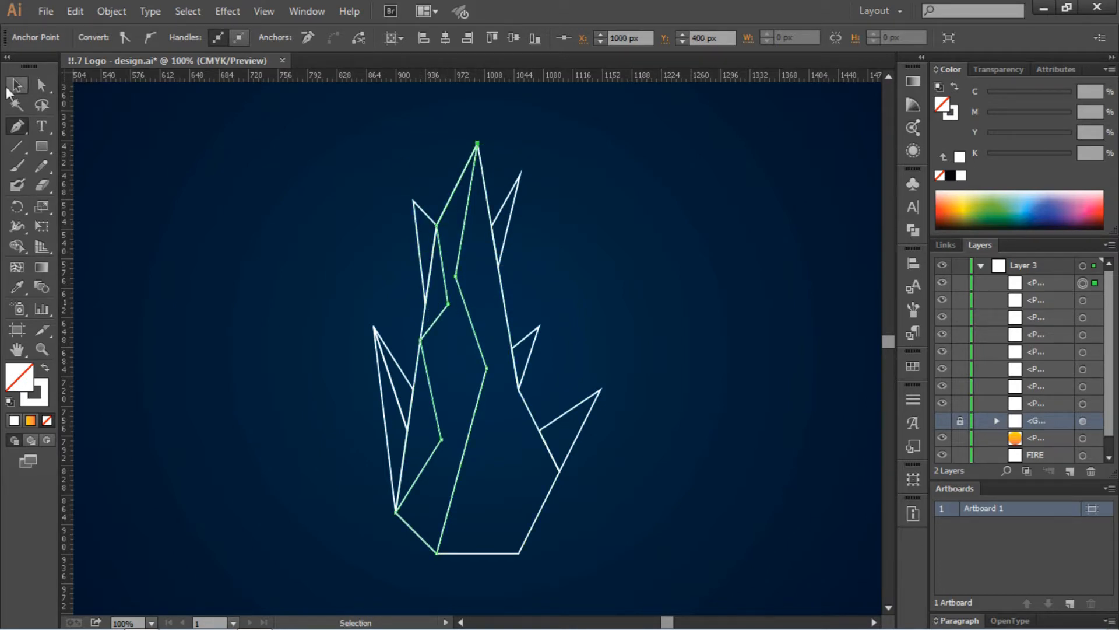
- Add two small triangular facets along the flame's left edge, one upper and one lower
{"action": "left_click", "coordinate": [208, 166], "text": "ctrl"}
{"action": "left_click", "coordinate": [436, 225]}
{"action": "left_click", "coordinate": [420, 339]}
{"action": "left_click", "coordinate": [448, 303]}
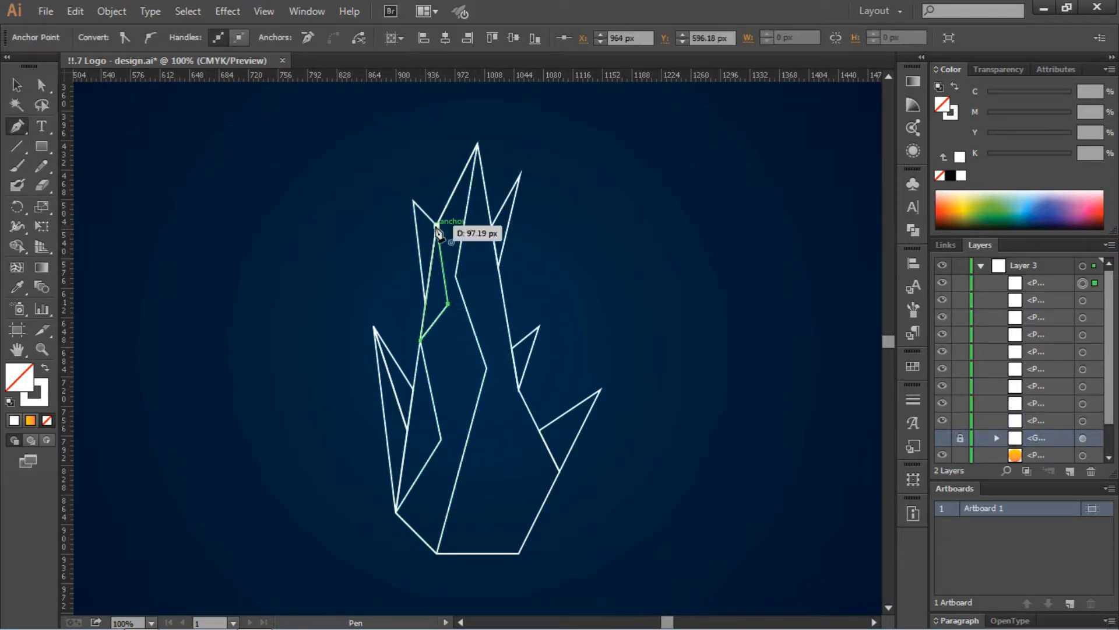
{"action": "left_click", "coordinate": [436, 225]}
{"action": "left_click", "coordinate": [587, 317], "text": "ctrl"}
{"action": "left_click", "coordinate": [396, 512]}
{"action": "left_click", "coordinate": [441, 439]}
{"action": "left_click", "coordinate": [419, 339]}
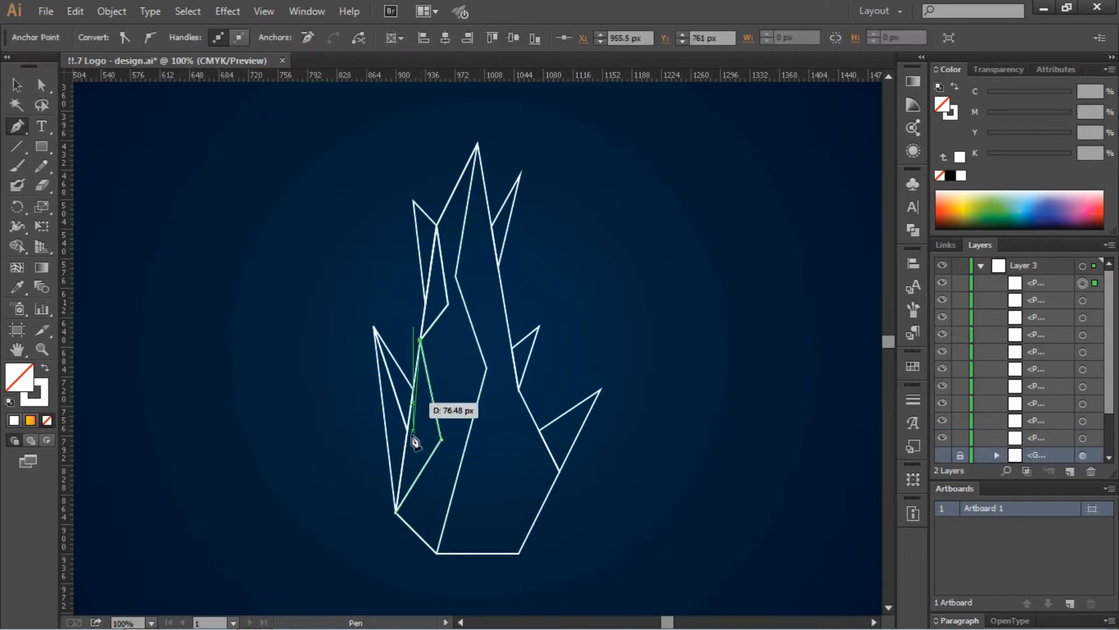
{"action": "left_click", "coordinate": [396, 513]}
{"action": "left_click", "coordinate": [568, 495], "text": "ctrl"}
- Add triangular facets at the flame's top tip and along its upper right edge
{"action": "left_click", "coordinate": [456, 276]}
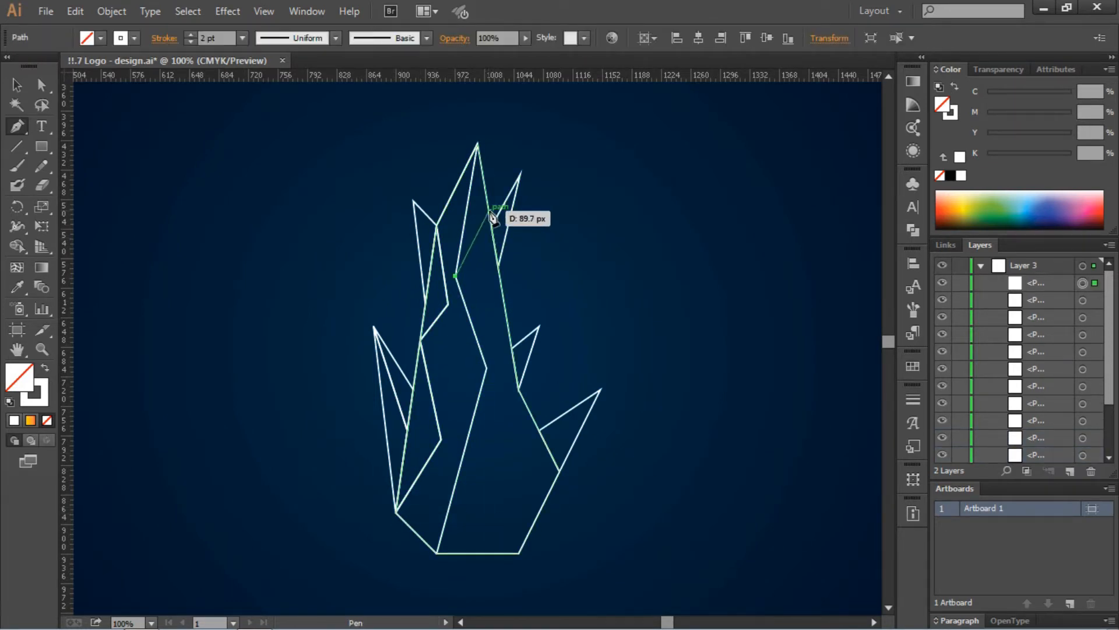
{"action": "left_click", "coordinate": [488, 205]}
{"action": "left_click", "coordinate": [478, 144]}
{"action": "left_click", "coordinate": [456, 275]}
{"action": "left_click", "coordinate": [525, 275], "text": "ctrl"}
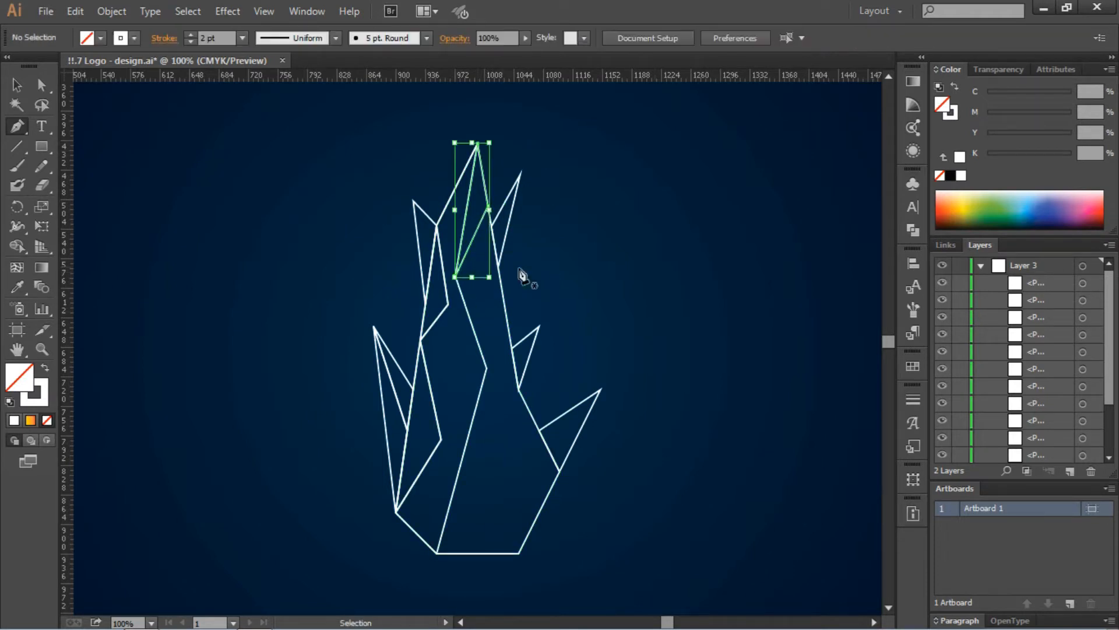
{"action": "left_click", "coordinate": [488, 206]}
{"action": "left_click", "coordinate": [504, 304]}
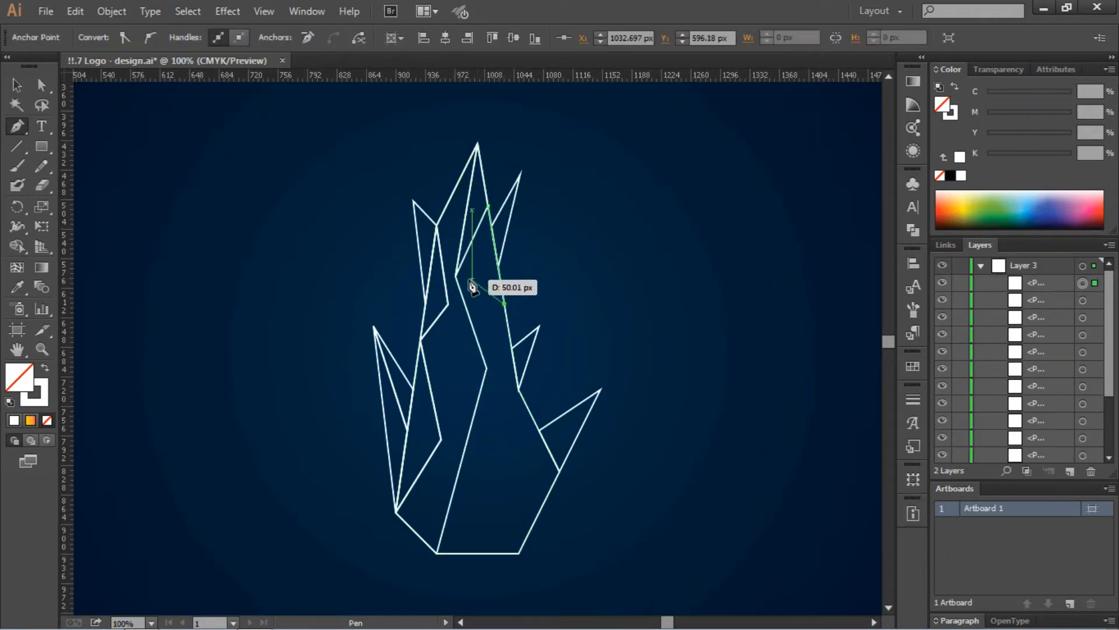
{"action": "left_click", "coordinate": [456, 275]}
{"action": "left_click", "coordinate": [488, 206]}
{"action": "left_click", "coordinate": [491, 274], "text": "ctrl"}
- Add a facet in the middle of the flame and another along its bottom edge
{"action": "left_click", "coordinate": [487, 367]}
{"action": "left_click", "coordinate": [505, 303]}
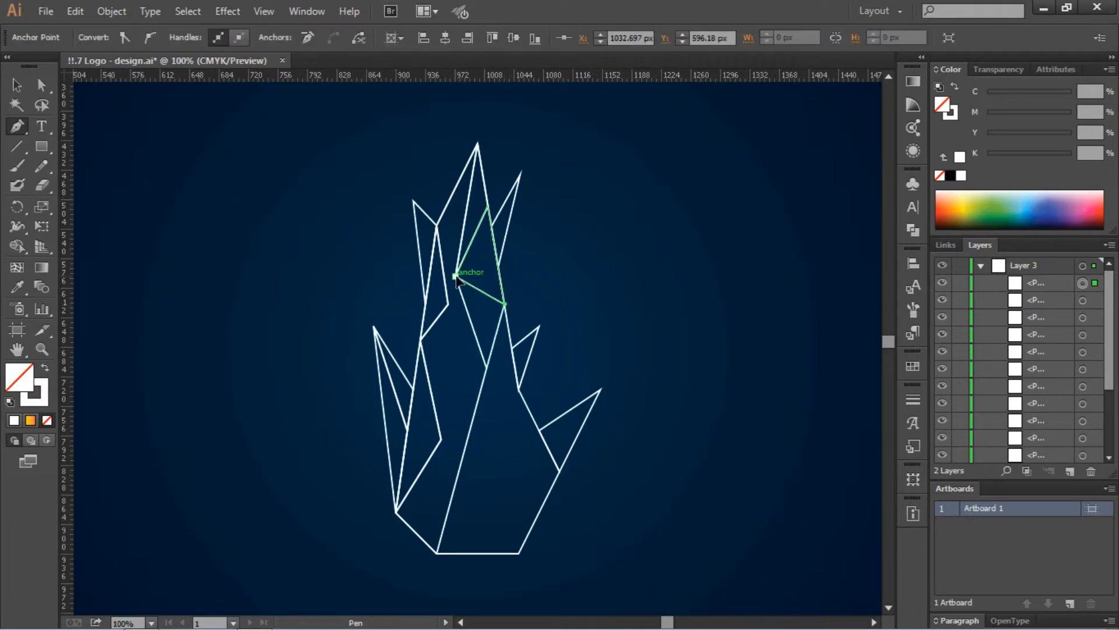
{"action": "left_click", "coordinate": [456, 276]}
{"action": "left_click", "coordinate": [486, 367]}
{"action": "left_click", "coordinate": [664, 395], "text": "ctrl"}
{"action": "left_click", "coordinate": [519, 552]}
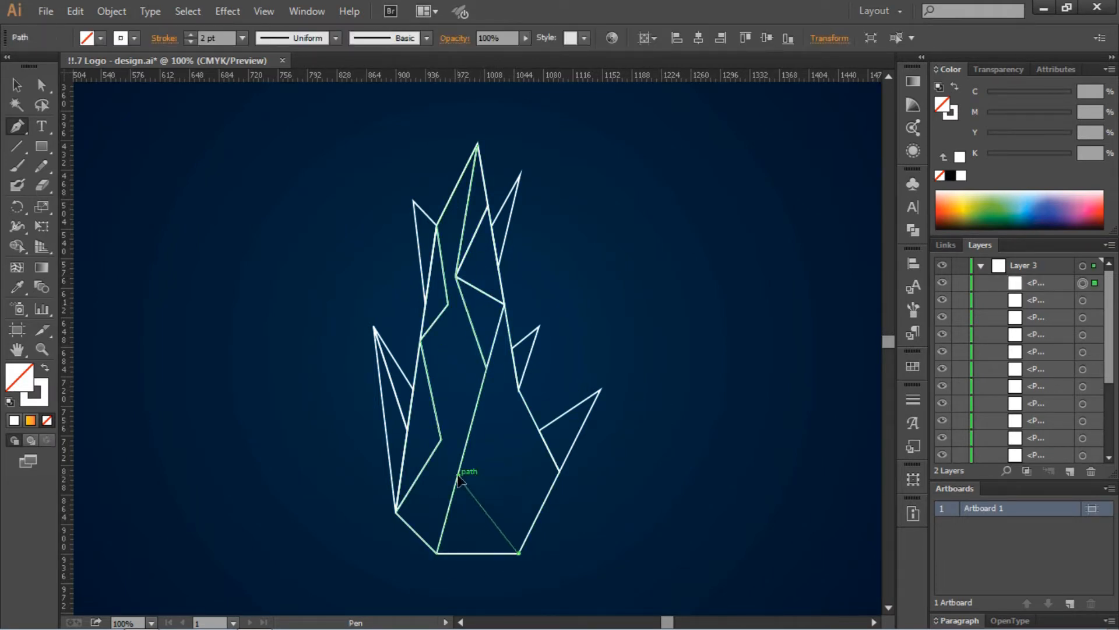
{"action": "left_click", "coordinate": [459, 476]}
{"action": "left_click", "coordinate": [437, 553]}
{"action": "left_click", "coordinate": [519, 552]}
- Draw a triangle on the flame's right side at the base of the right spike
{"action": "left_click", "coordinate": [592, 477], "text": "ctrl"}
{"action": "left_click", "coordinate": [559, 471]}
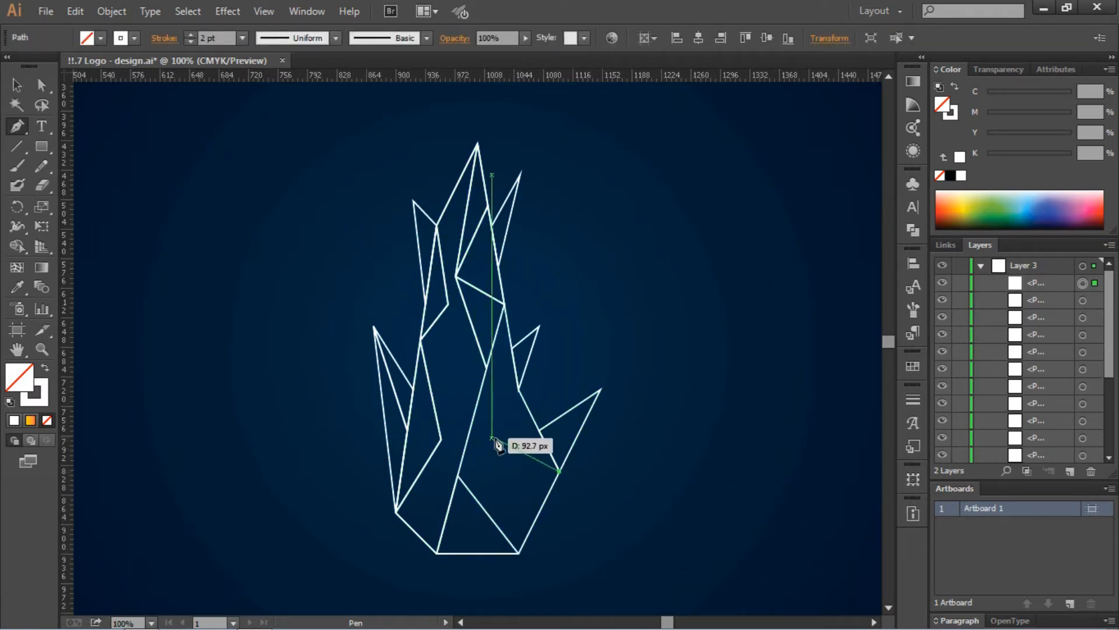
{"action": "left_click", "coordinate": [500, 436]}
{"action": "left_click", "coordinate": [518, 390]}
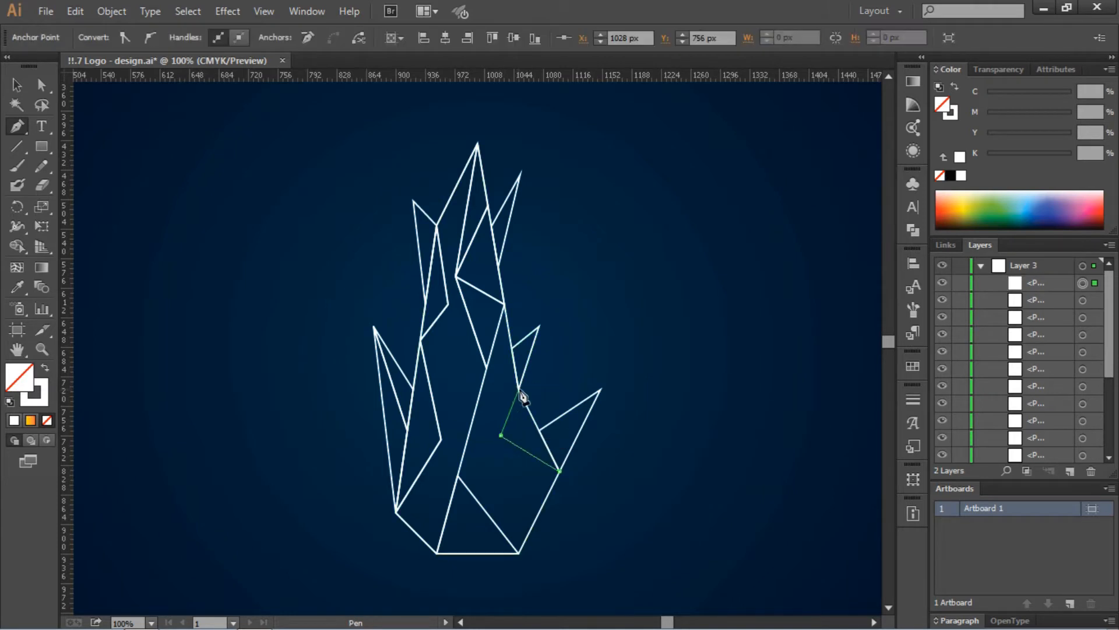
{"action": "left_click", "coordinate": [560, 471]}
{"action": "key", "text": "ctrl"}
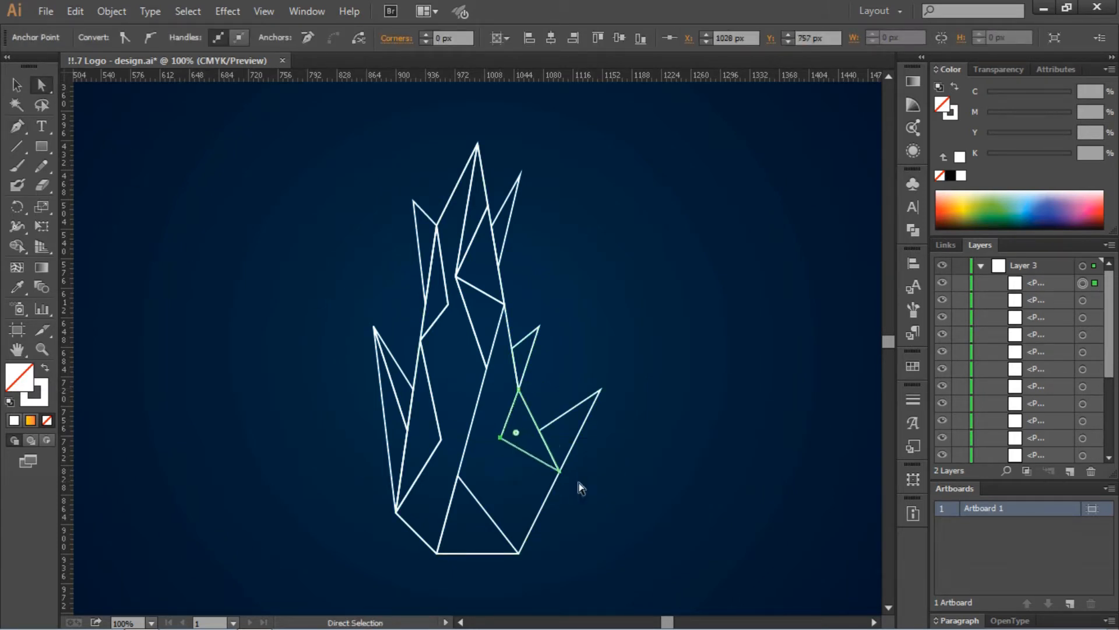
{"action": "left_click", "coordinate": [656, 493], "text": "ctrl"}
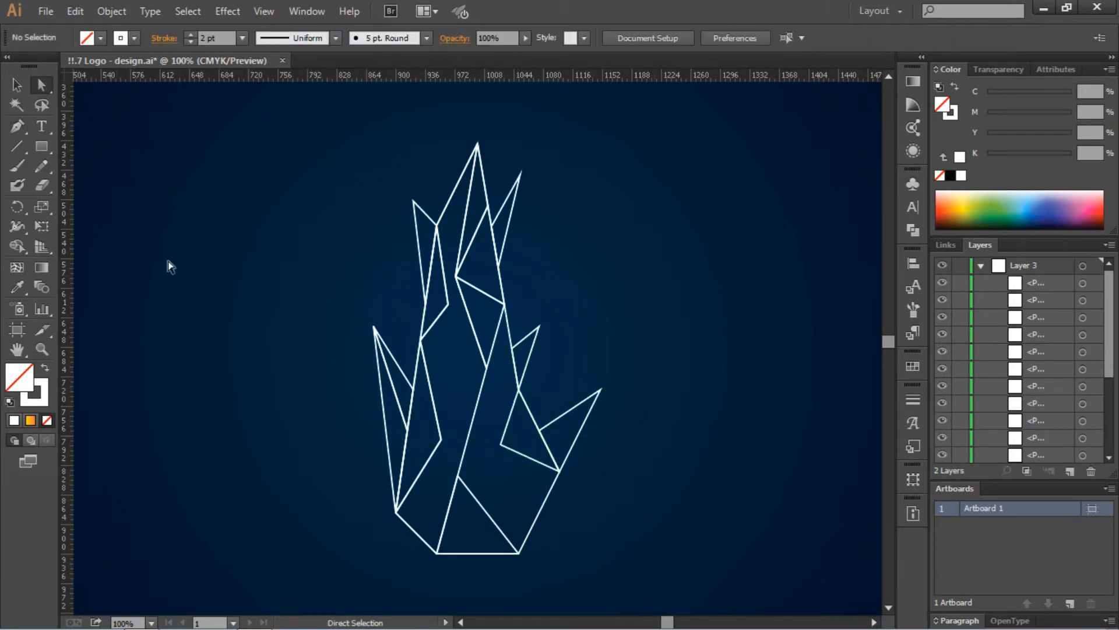
- Draw a line from the bottom-right corner to an inner point, plus a lower triangle beside it
{"action": "left_click", "coordinate": [518, 553]}
{"action": "left_click", "coordinate": [500, 444]}
{"action": "left_click", "coordinate": [613, 533], "text": "ctrl"}
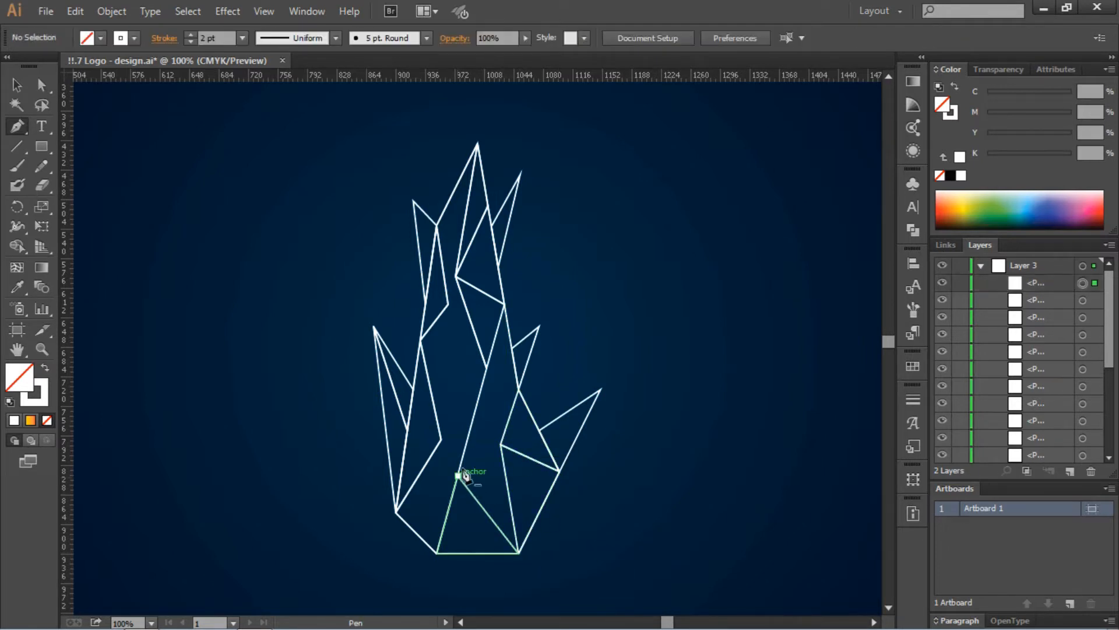
{"action": "left_click", "coordinate": [458, 475]}
{"action": "left_click", "coordinate": [487, 367]}
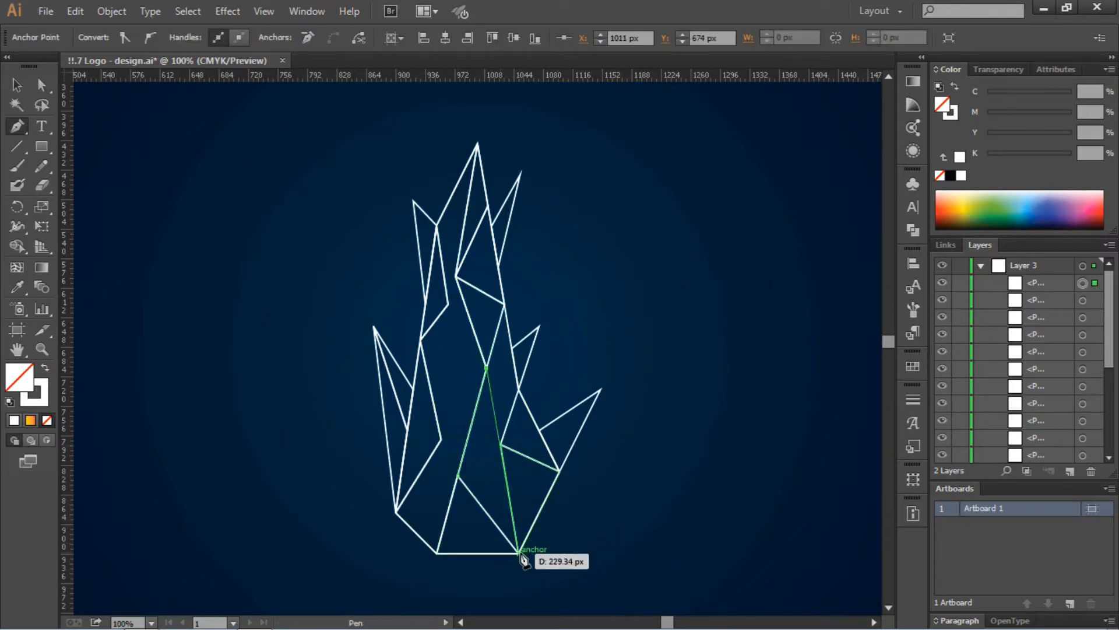
{"action": "left_click", "coordinate": [518, 552]}
{"action": "left_click", "coordinate": [458, 477]}
{"action": "left_click", "coordinate": [574, 402], "text": "ctrl"}
- Add a facet on the lower right edge and a line joining the left and middle inner points
{"action": "left_click", "coordinate": [504, 304]}
{"action": "left_click", "coordinate": [518, 389]}
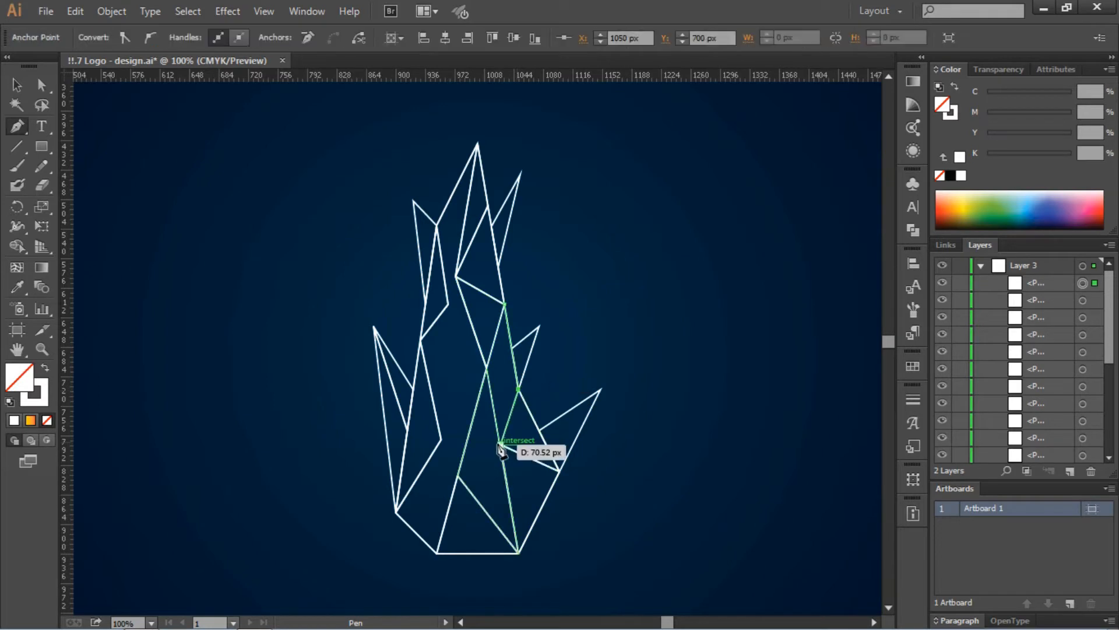
{"action": "left_click", "coordinate": [500, 445]}
{"action": "left_click", "coordinate": [487, 367]}
{"action": "left_click", "coordinate": [625, 299], "text": "ctrl"}
{"action": "left_click", "coordinate": [420, 339]}
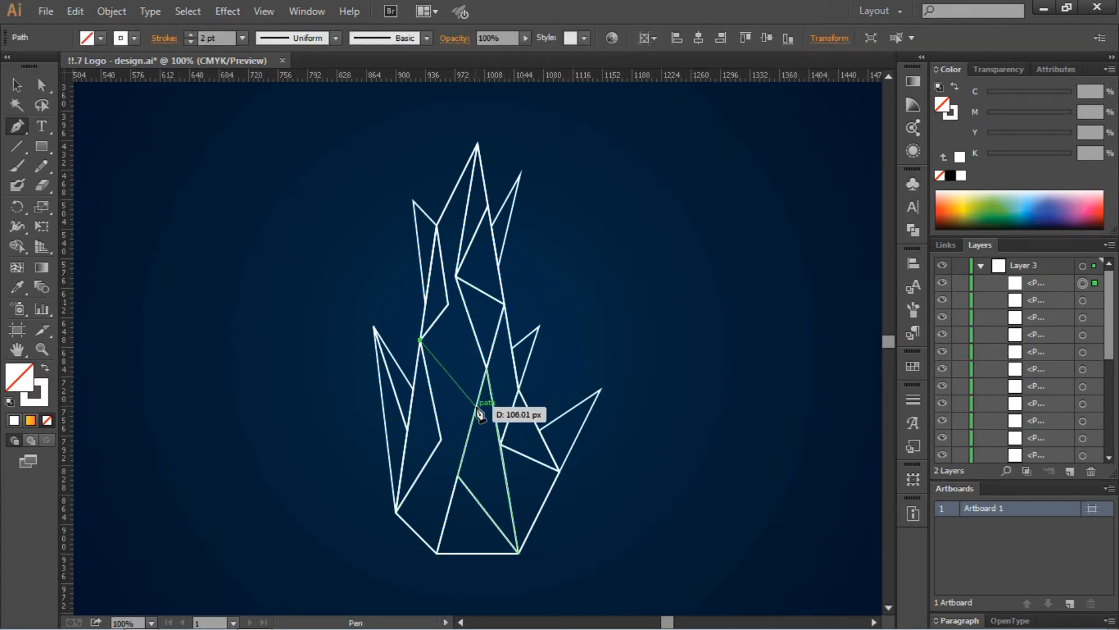
{"action": "left_click", "coordinate": [487, 367]}
{"action": "left_click", "coordinate": [583, 334], "text": "ctrl"}
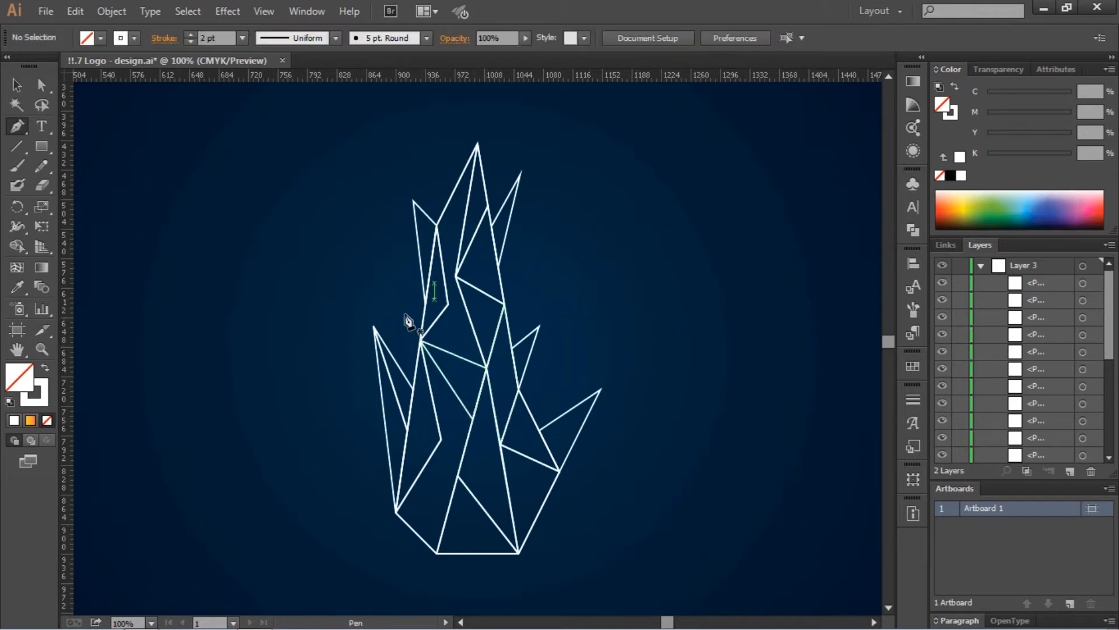
- Draw a final lower-left triangle on the flame's bottom edge and select it
{"action": "left_click", "coordinate": [423, 468]}
{"action": "left_click", "coordinate": [436, 553]}
{"action": "left_click", "coordinate": [395, 512]}
{"action": "left_click", "coordinate": [423, 468]}
{"action": "key", "text": "v"}
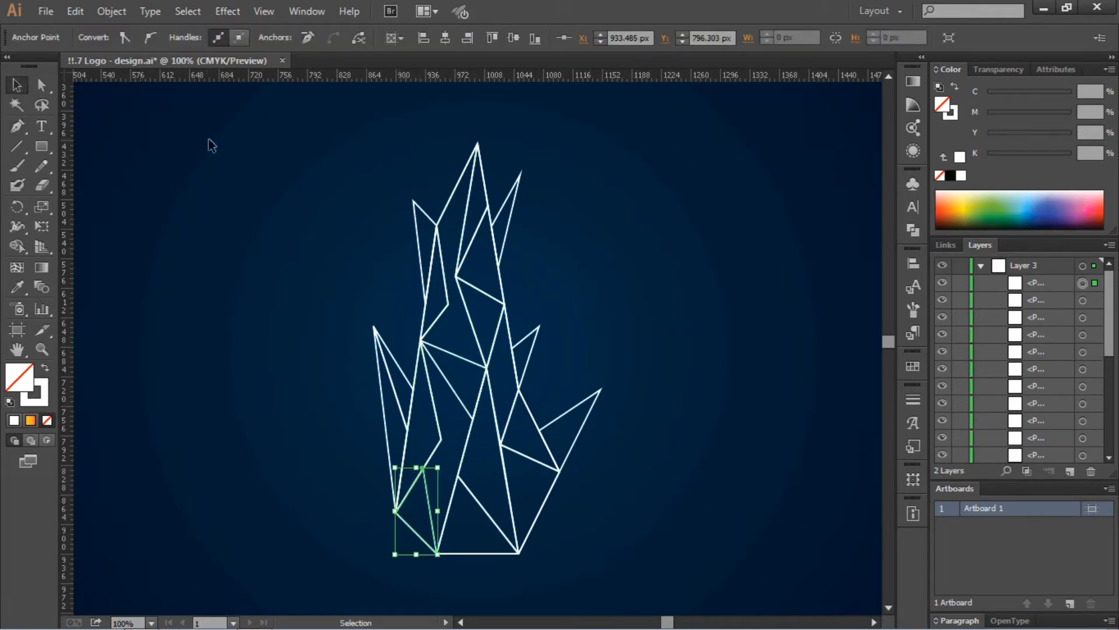
{"action": "left_click", "coordinate": [207, 142]}
- Select all flame paths and copy the orange circle's gradient onto them with the Eyedropper
{"action": "left_click_drag", "start_coordinate": [324, 151], "coordinate": [626, 577]}
{"action": "key", "text": "ctrl+0"}
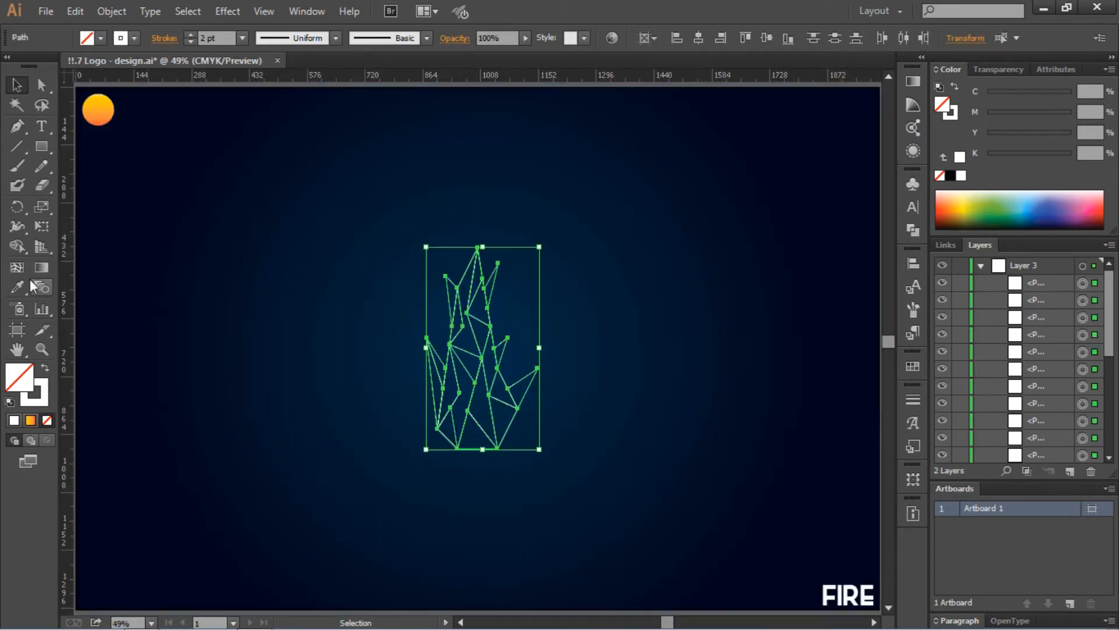
{"action": "left_click", "coordinate": [31, 284]}
{"action": "left_click", "coordinate": [97, 105]}
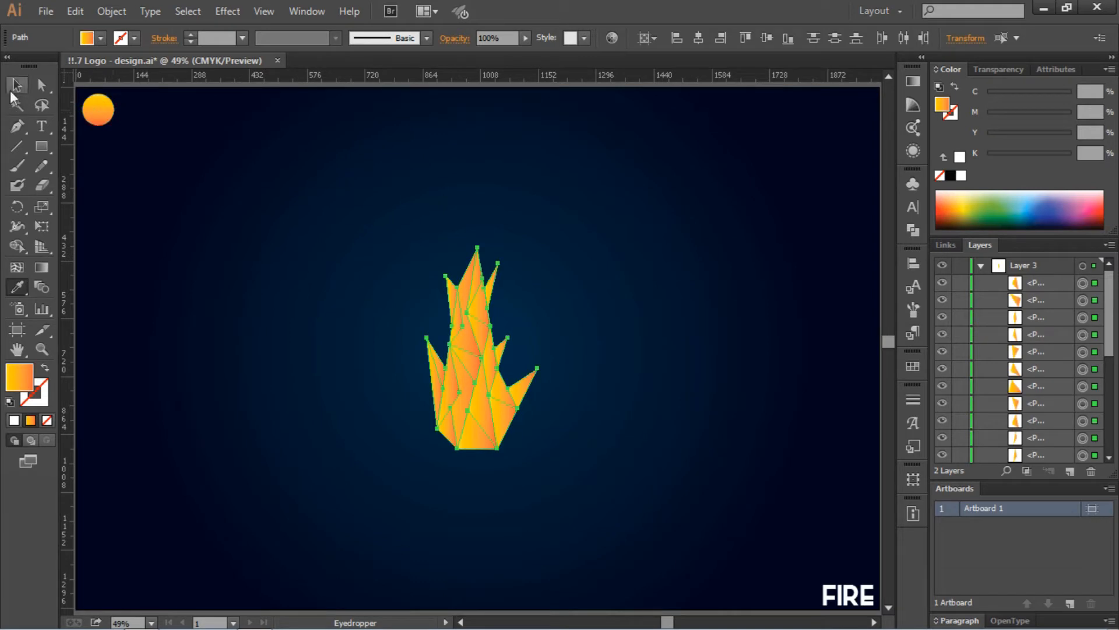
- Reselect the flame pieces and set the gradient angle to 90° in the Gradient panel
{"action": "left_click", "coordinate": [14, 87]}
{"action": "left_click", "coordinate": [445, 225]}
{"action": "left_click_drag", "start_coordinate": [377, 190], "coordinate": [550, 475]}
{"action": "left_click", "coordinate": [913, 82]}
{"action": "left_click", "coordinate": [759, 135]}
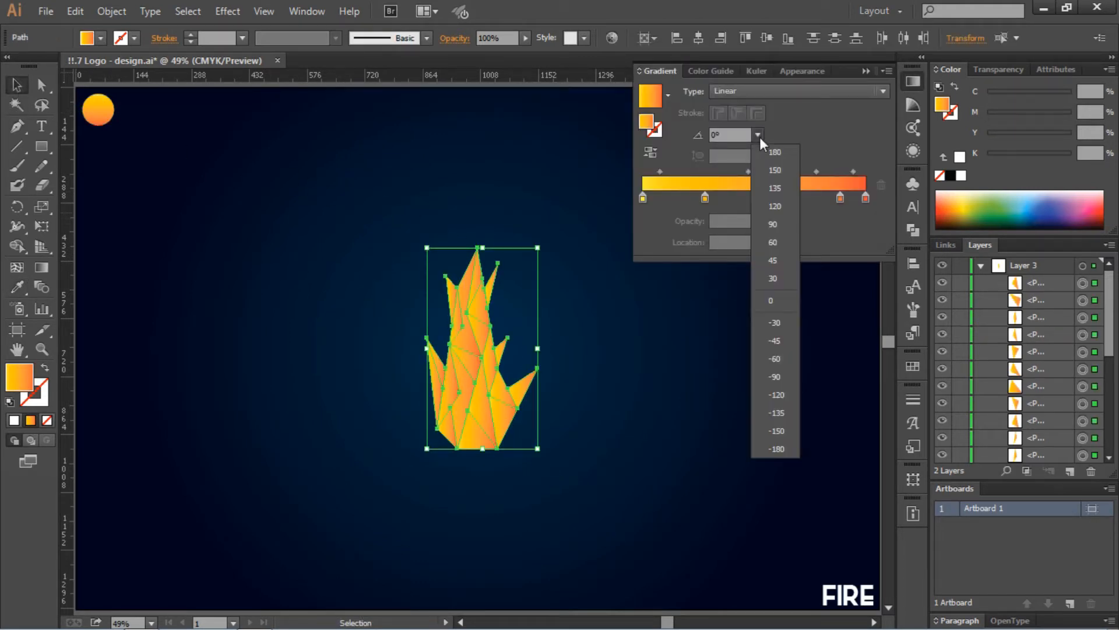
{"action": "left_click", "coordinate": [771, 221]}
{"action": "left_click", "coordinate": [655, 333]}
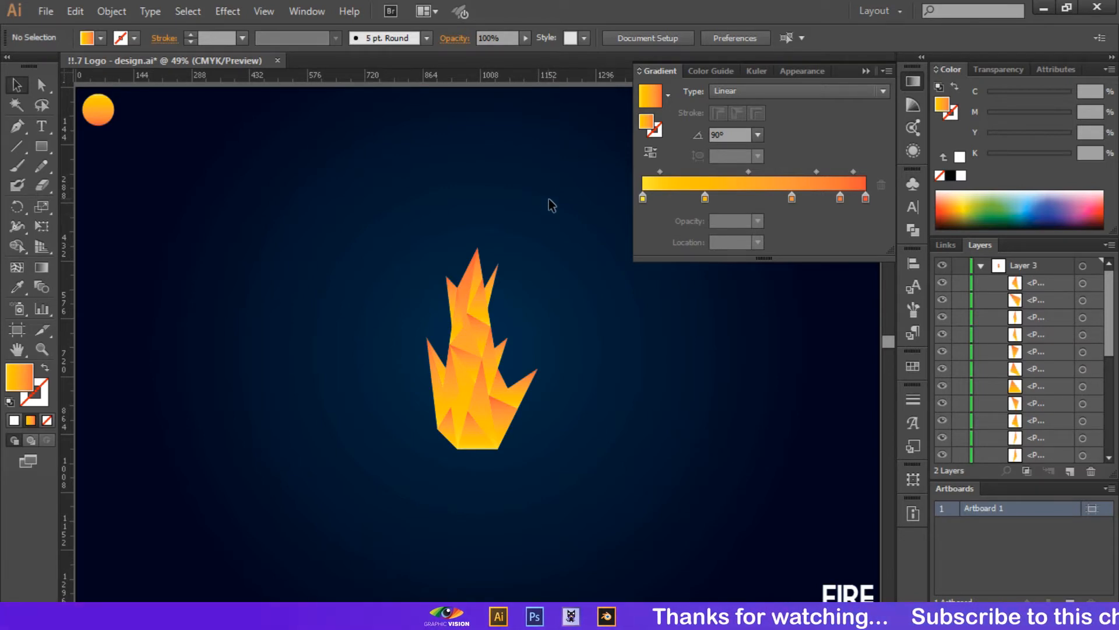
- At 100% zoom, drag the flame's right tip and right-flank anchors to reshape the silhouette
{"action": "key", "text": "ctrl+1"}
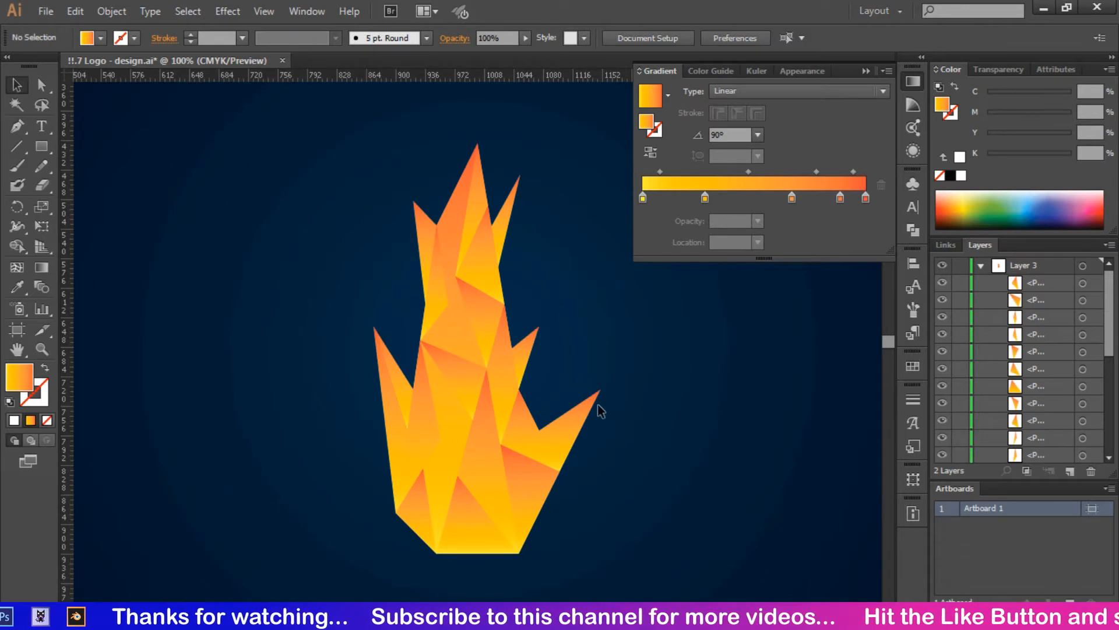
{"action": "left_click_drag", "start_coordinate": [599, 390], "coordinate": [571, 381]}
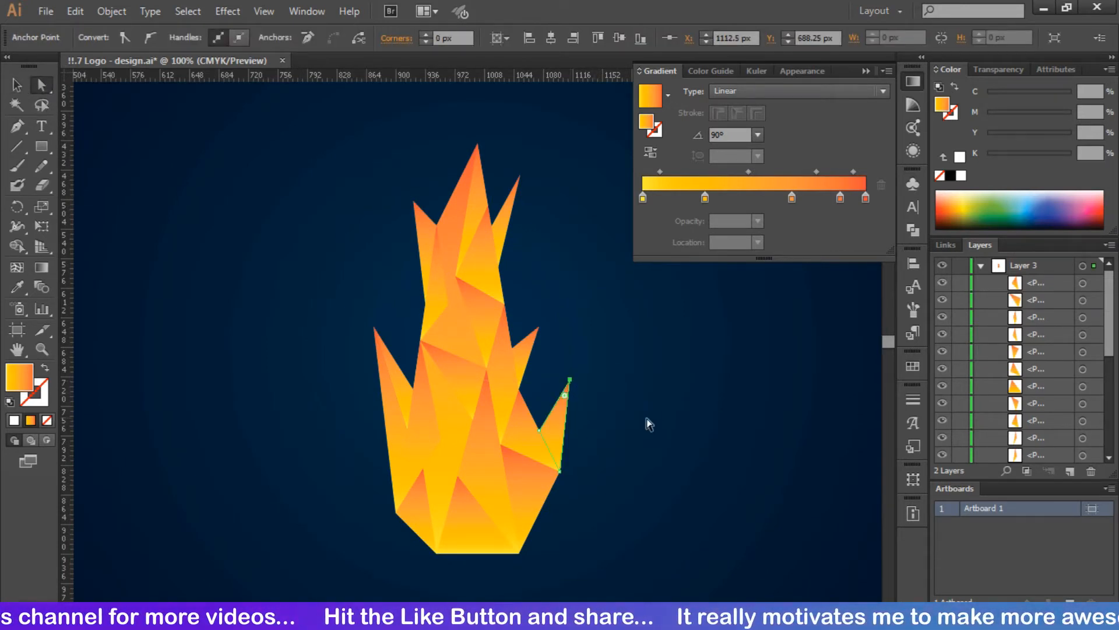
{"action": "left_click", "coordinate": [647, 423]}
{"action": "left_click_drag", "start_coordinate": [536, 335], "coordinate": [529, 315]}
{"action": "left_click", "coordinate": [622, 373]}
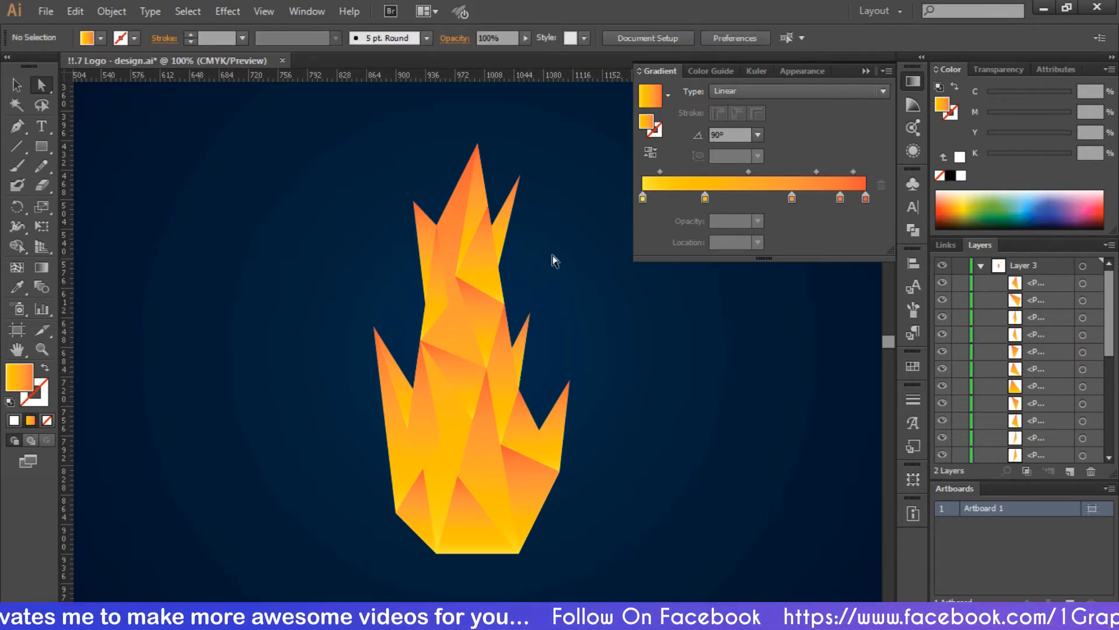
{"action": "left_click_drag", "start_coordinate": [519, 176], "coordinate": [506, 203]}
{"action": "left_click_drag", "start_coordinate": [548, 247], "coordinate": [551, 251]}
{"action": "left_click", "coordinate": [600, 295]}
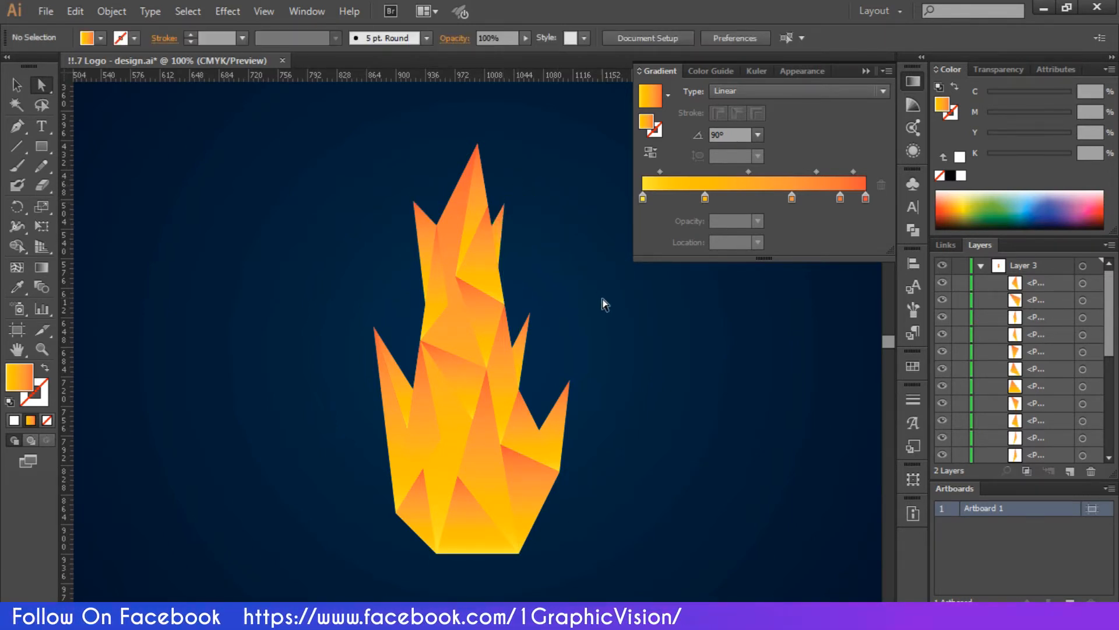
- Close the Gradient panel and zoom out to fit the whole artboard
{"action": "left_click", "coordinate": [865, 71]}
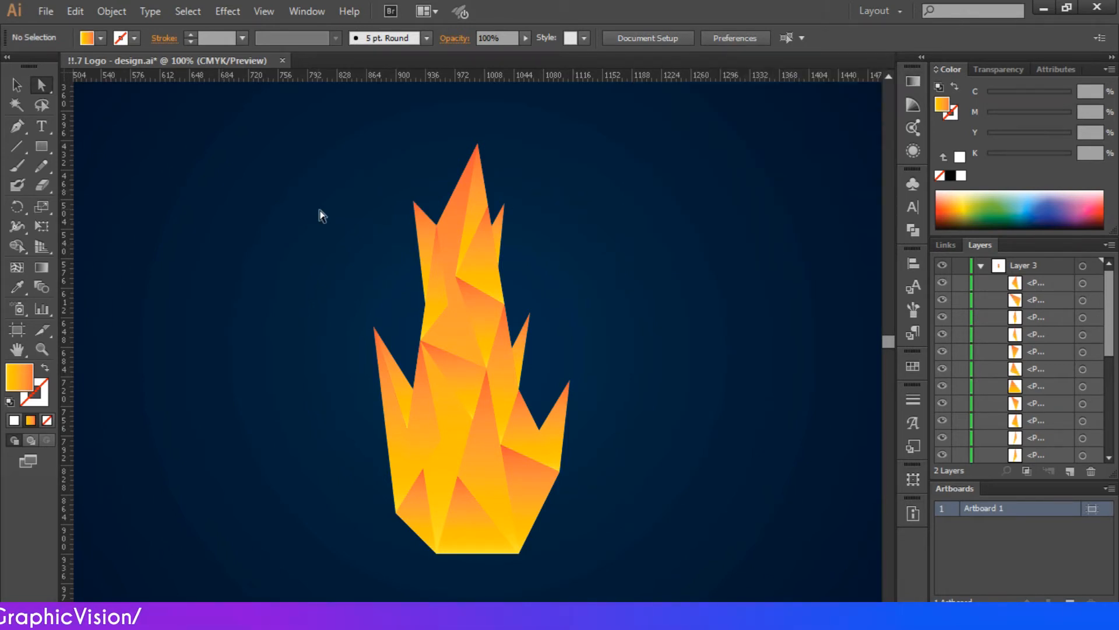
{"action": "key", "text": "ctrl+minus"}
{"action": "key", "text": "ctrl+minus"}
{"action": "key", "text": "ctrl+0"}
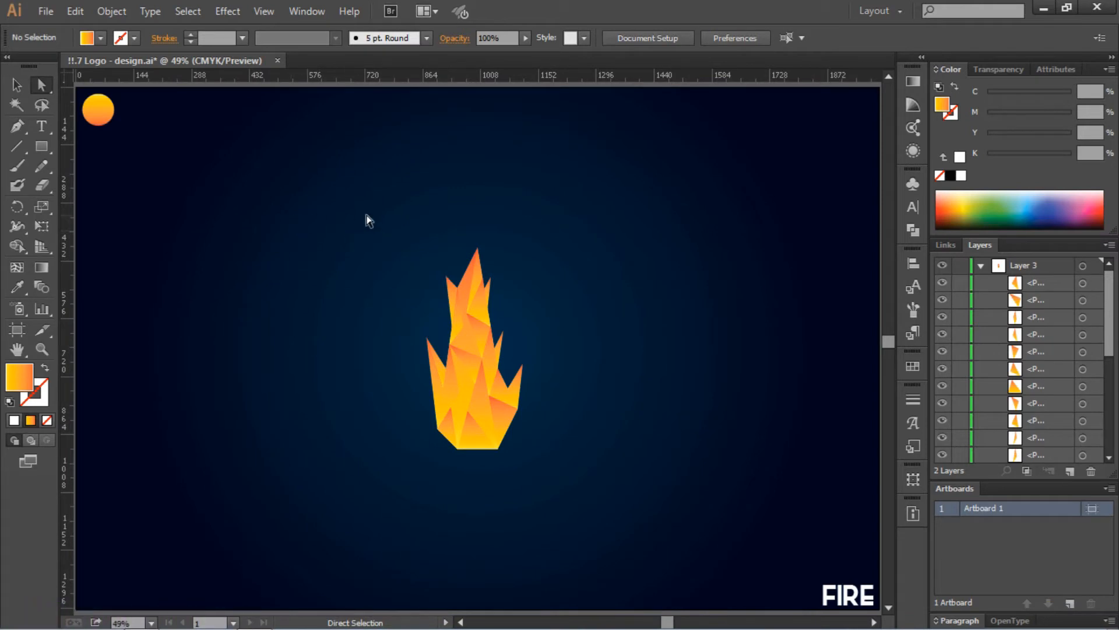
- Group all the triangular flame facets into one object and align that group on the artboard
{"action": "left_click_drag", "start_coordinate": [541, 476], "coordinate": [543, 477]}
{"action": "right_click", "coordinate": [488, 383]}
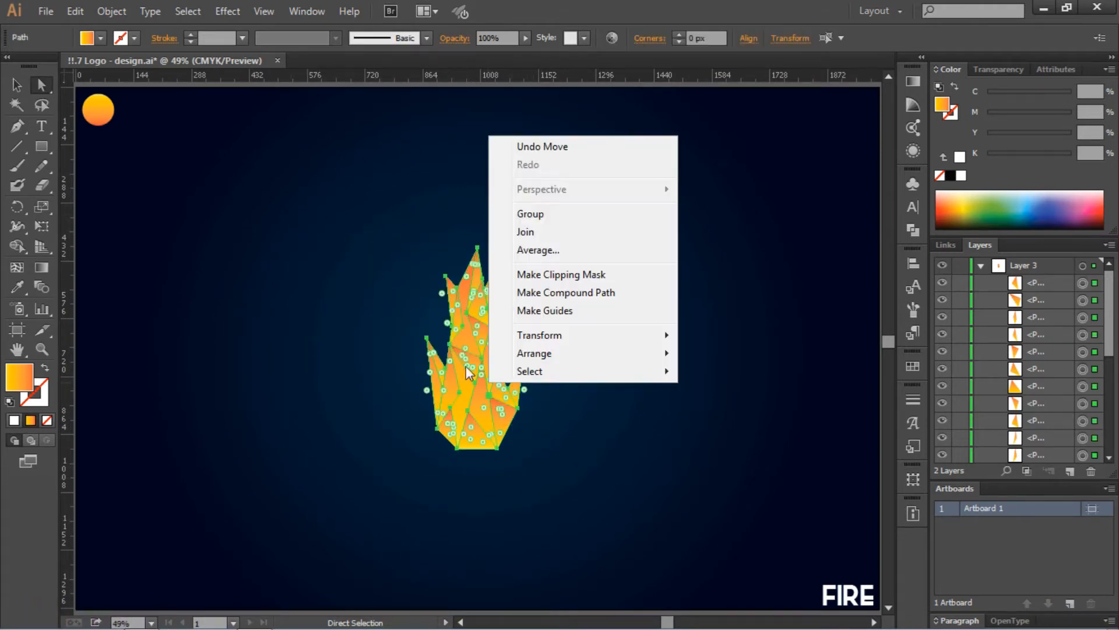
{"action": "left_click", "coordinate": [17, 85]}
{"action": "right_click", "coordinate": [470, 319]}
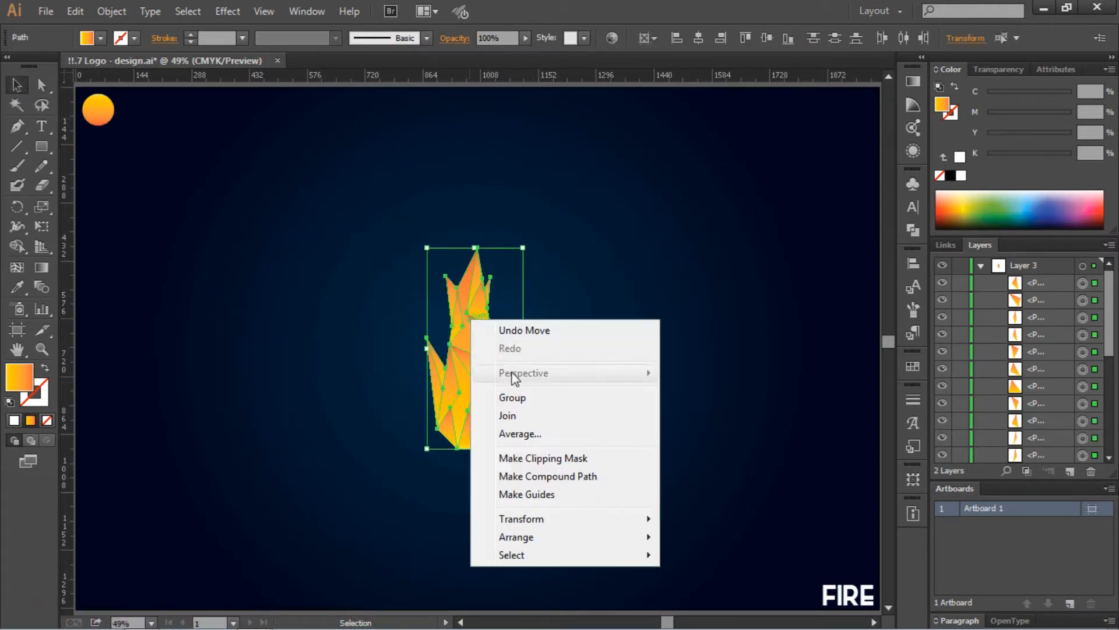
{"action": "left_click", "coordinate": [501, 395]}
{"action": "left_click", "coordinate": [636, 417]}
{"action": "left_click", "coordinate": [505, 419]}
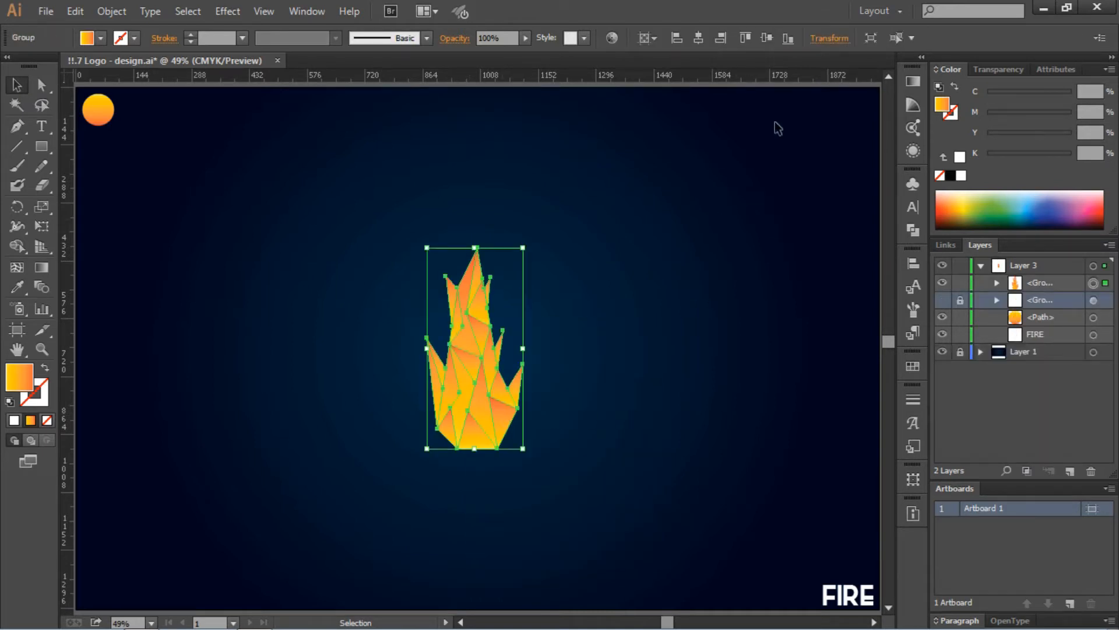
{"action": "left_click", "coordinate": [787, 39]}
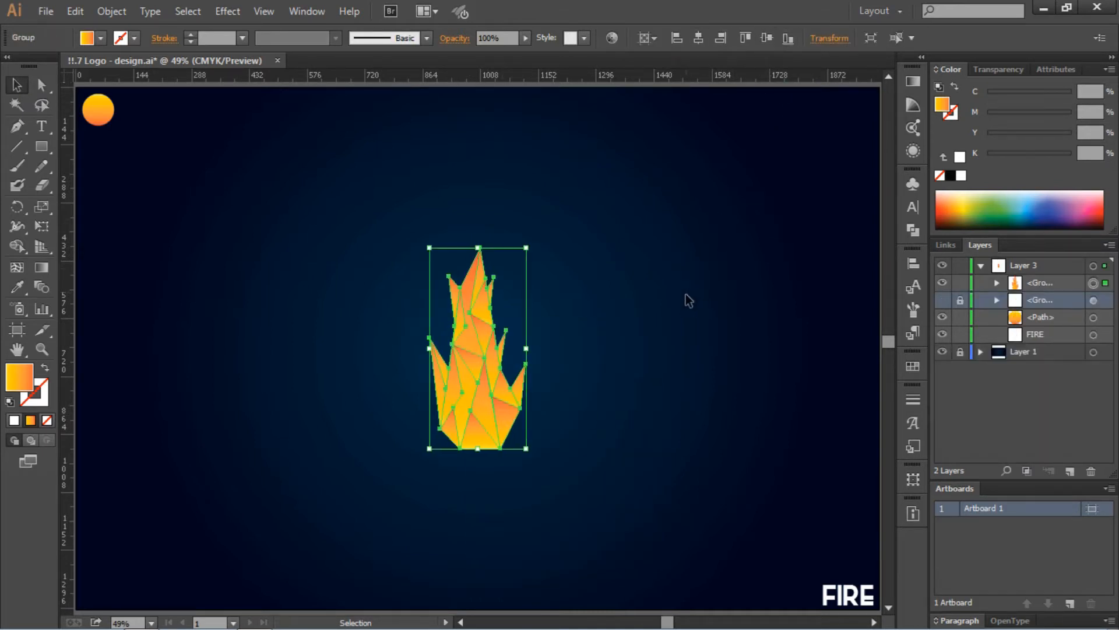
{"action": "left_click", "coordinate": [615, 371]}
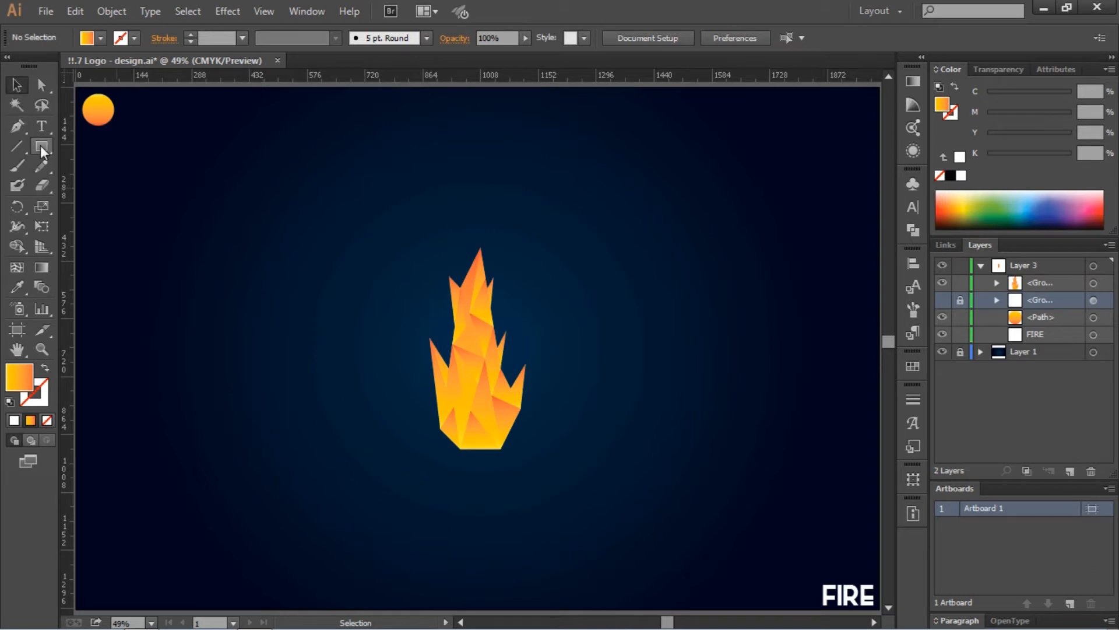
- With the Pen tool, draw the first two narrow rays from the fire's base, toward lower left and straight down
{"action": "left_click", "coordinate": [15, 127]}
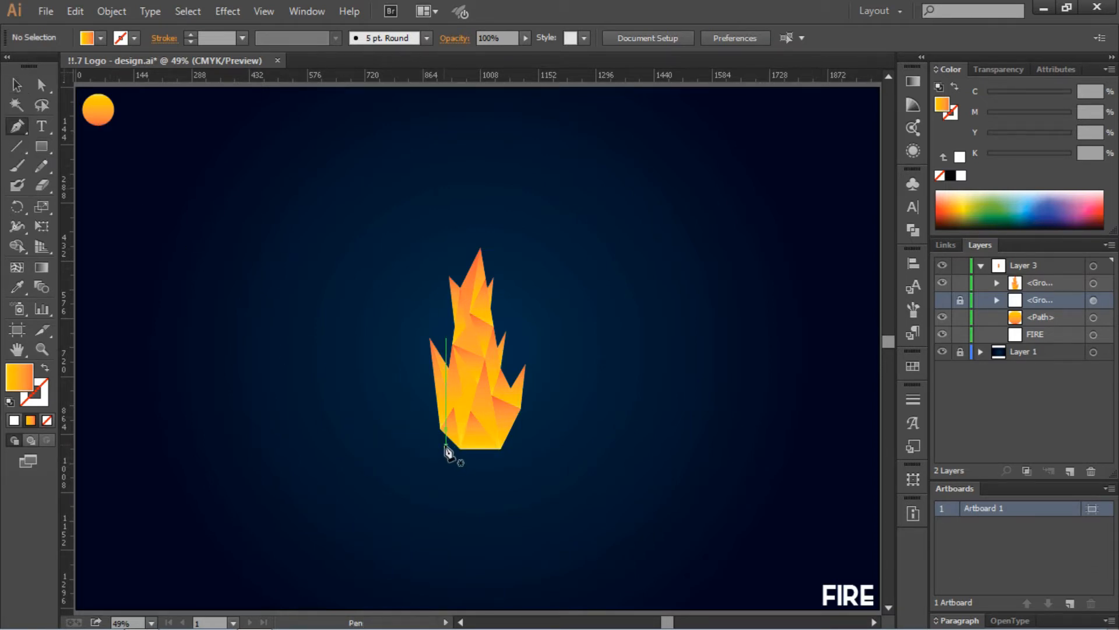
{"action": "left_click", "coordinate": [446, 444]}
{"action": "left_click", "coordinate": [421, 469]}
{"action": "left_click", "coordinate": [373, 491]}
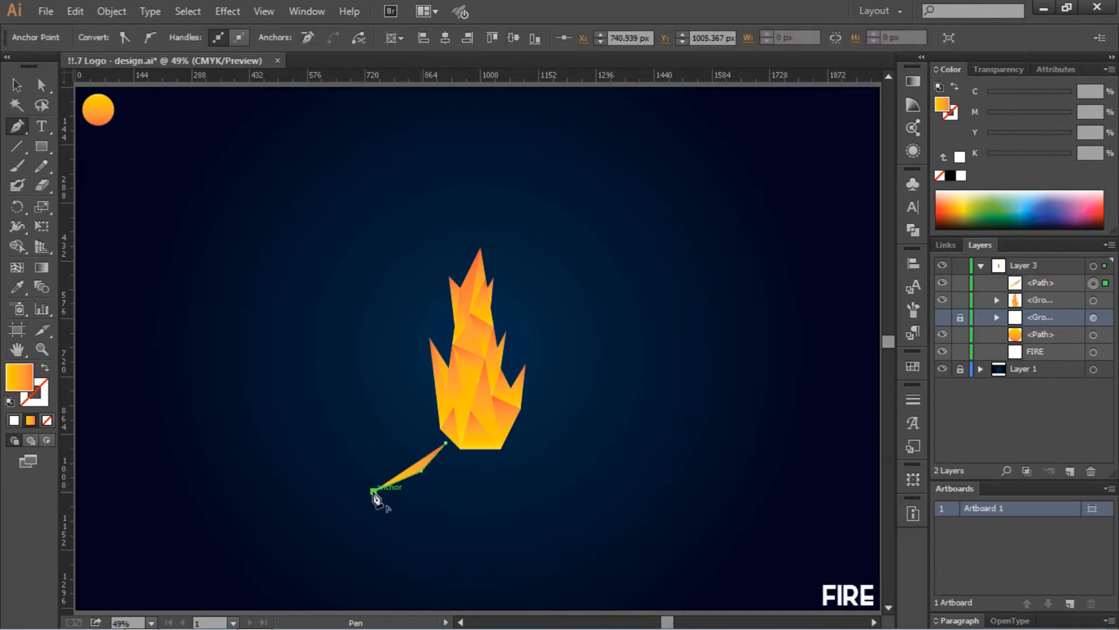
{"action": "left_click", "coordinate": [457, 450]}
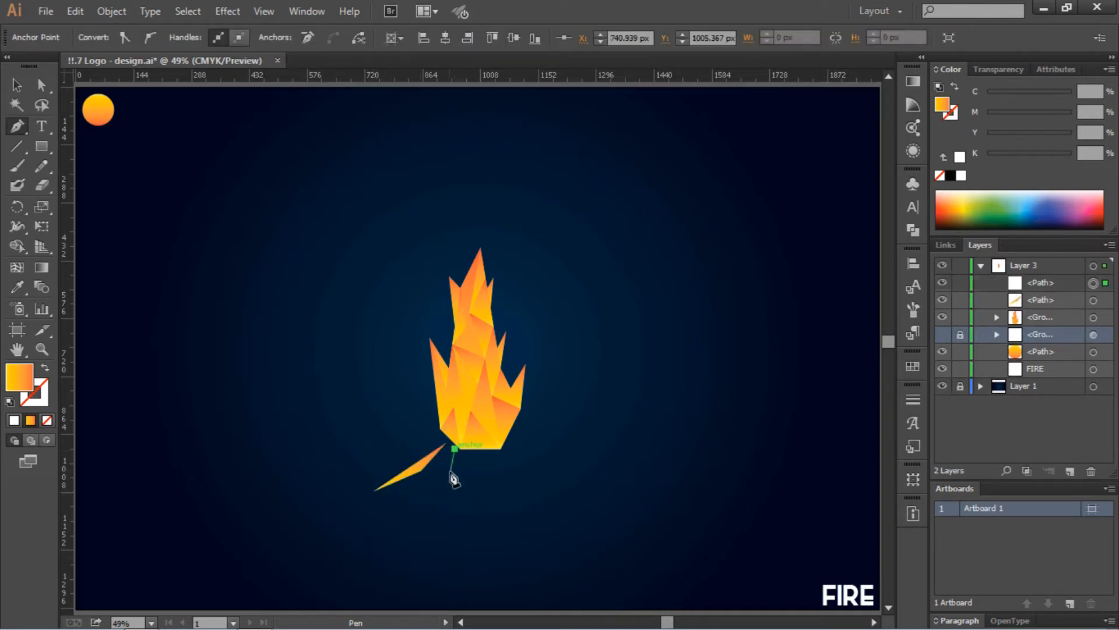
{"action": "left_click_drag", "start_coordinate": [440, 485], "coordinate": [442, 513]}
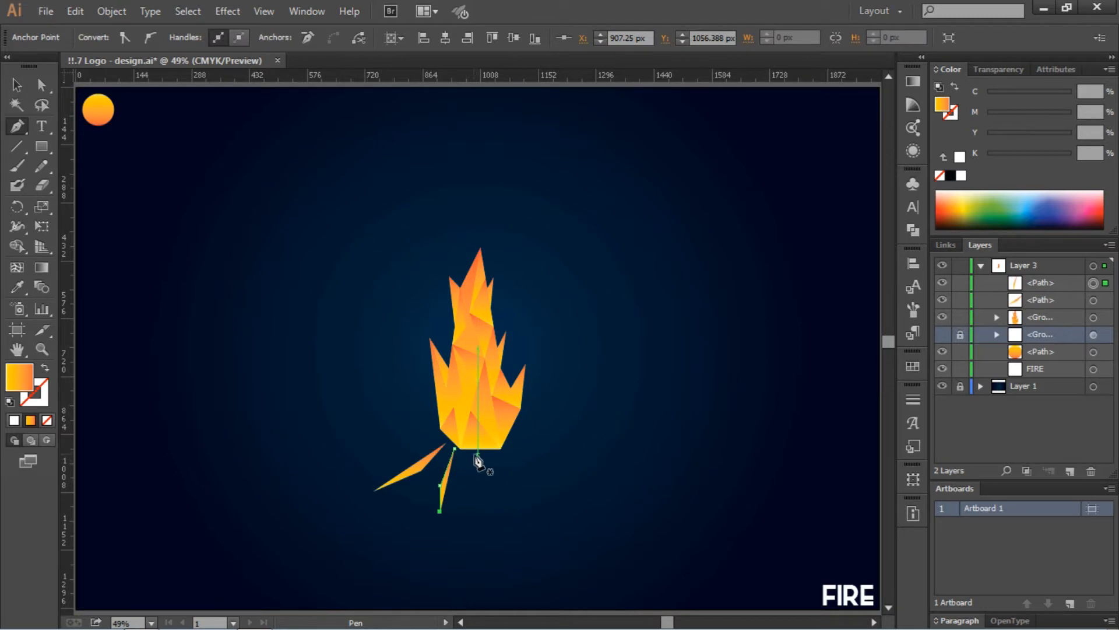
{"action": "left_click", "coordinate": [477, 455]}
{"action": "left_click", "coordinate": [477, 485]}
{"action": "left_click", "coordinate": [471, 502]}
{"action": "key", "text": "p"}
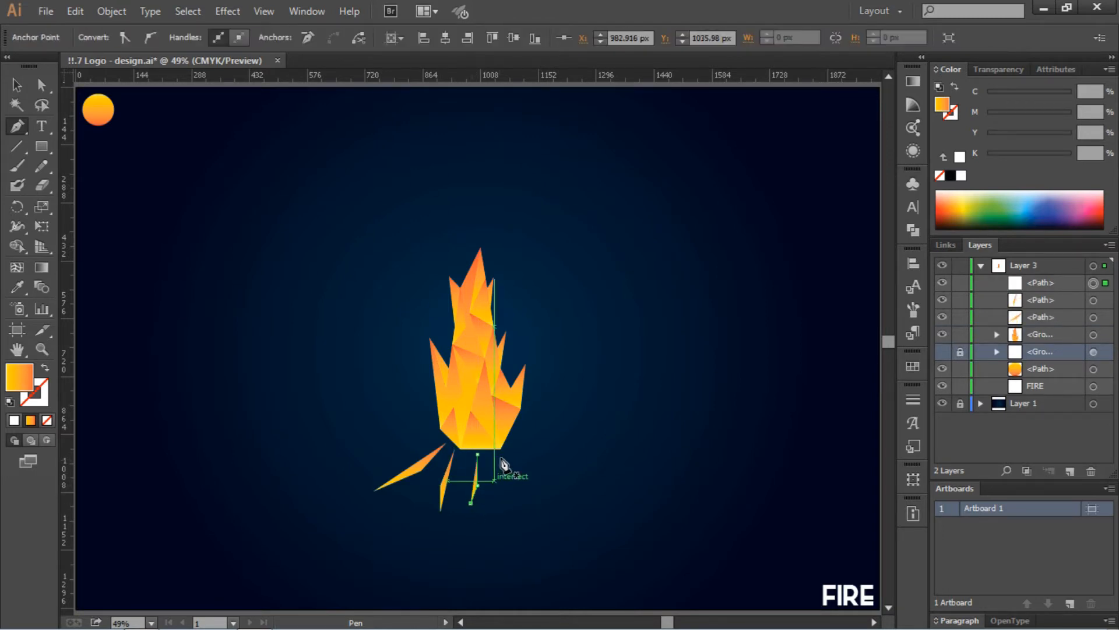
- Draw more narrow rays fanning out below, to the right and to the left of the fire's base
{"action": "left_click", "coordinate": [500, 450]}
{"action": "left_click", "coordinate": [511, 480]}
{"action": "left_click", "coordinate": [527, 509]}
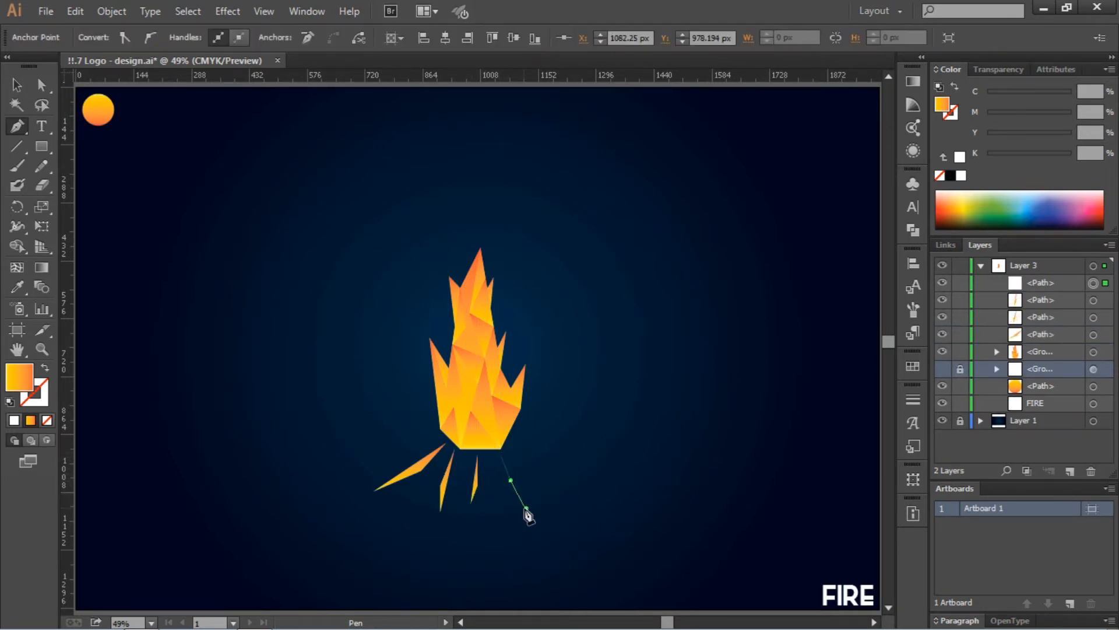
{"action": "left_click", "coordinate": [513, 443]}
{"action": "left_click", "coordinate": [540, 467]}
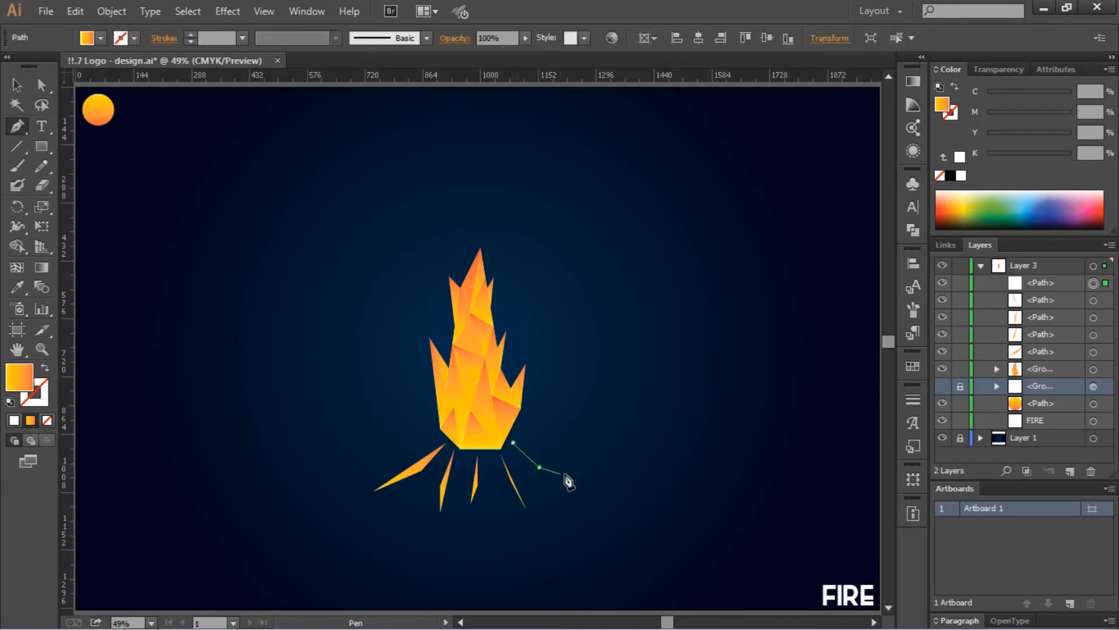
{"action": "left_click", "coordinate": [576, 479]}
{"action": "key", "text": "p"}
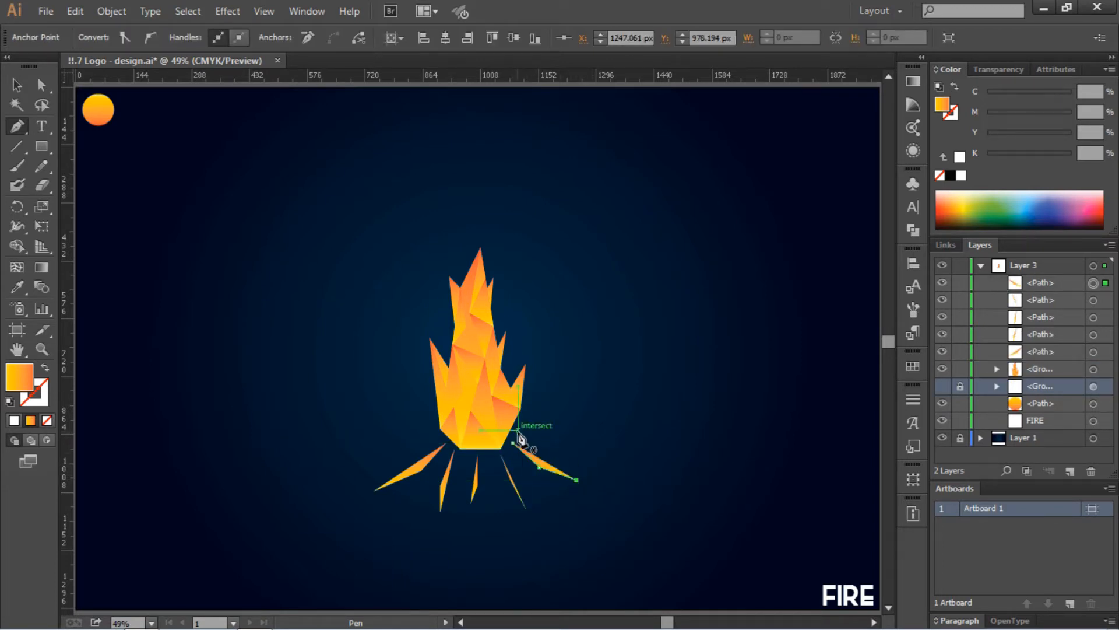
{"action": "left_click", "coordinate": [517, 430]}
{"action": "left_click", "coordinate": [553, 443]}
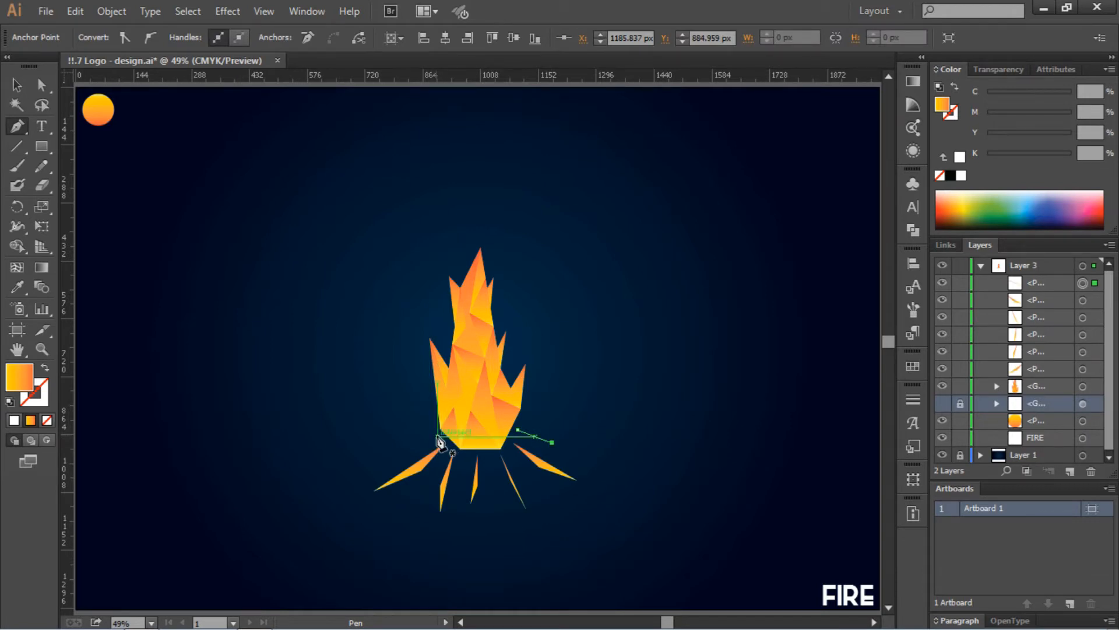
{"action": "left_click", "coordinate": [437, 436]}
{"action": "left_click", "coordinate": [398, 449]}
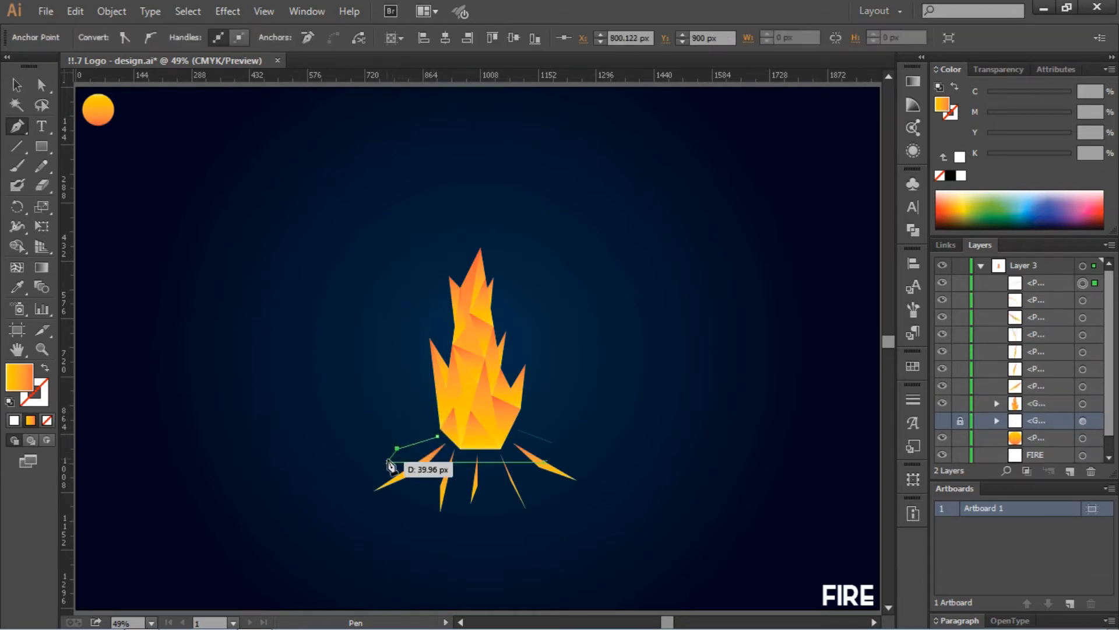
{"action": "left_click", "coordinate": [386, 461]}
- Lock the flame group in the Layers panel and select all the rays beneath the fire
{"action": "left_click", "coordinate": [16, 85]}
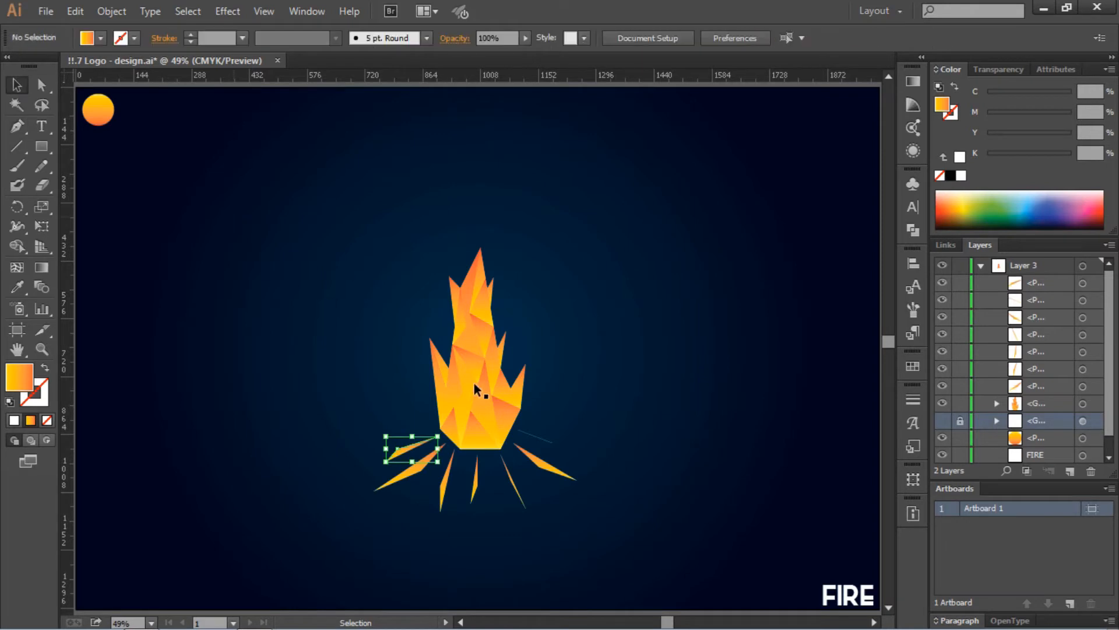
{"action": "left_click", "coordinate": [480, 393]}
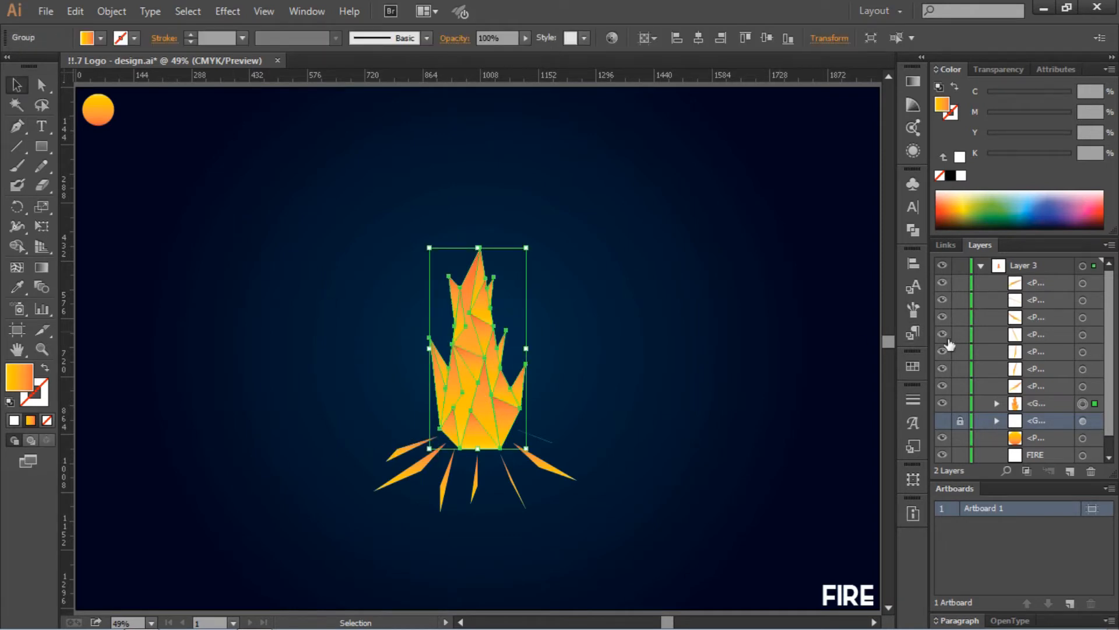
{"action": "left_click", "coordinate": [960, 402]}
{"action": "left_click_drag", "start_coordinate": [338, 425], "coordinate": [613, 522]}
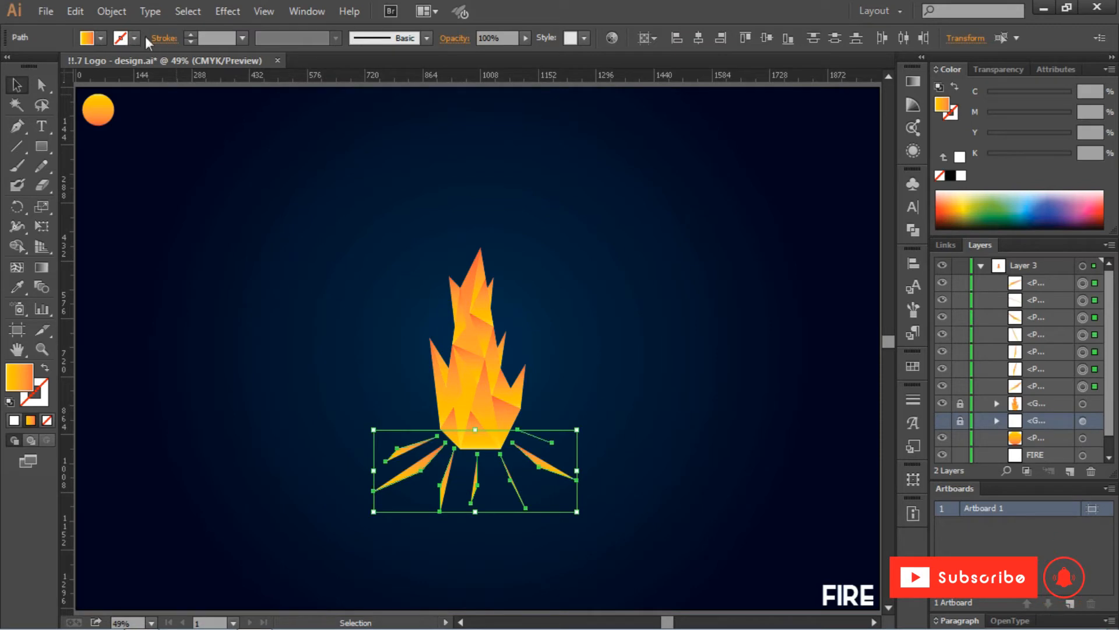
{"action": "left_click", "coordinate": [93, 42]}
- Remove the sticks' fill and apply a gradient to their stroke
{"action": "left_click", "coordinate": [13, 66]}
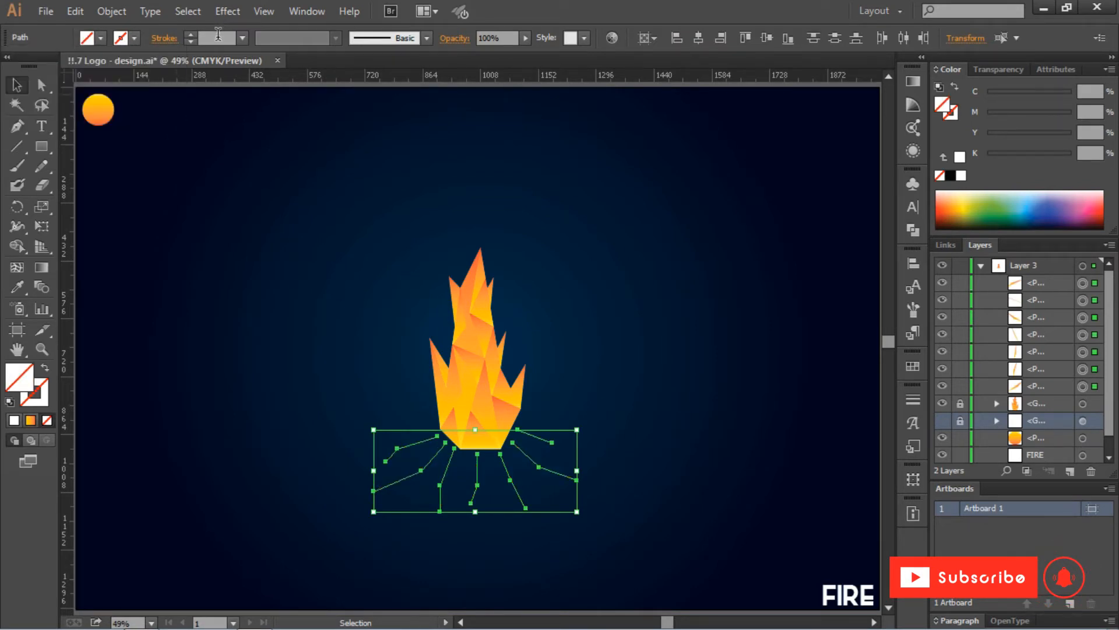
{"action": "scroll", "coordinate": [217, 35], "scroll_direction": "up", "scroll_amount": 8}
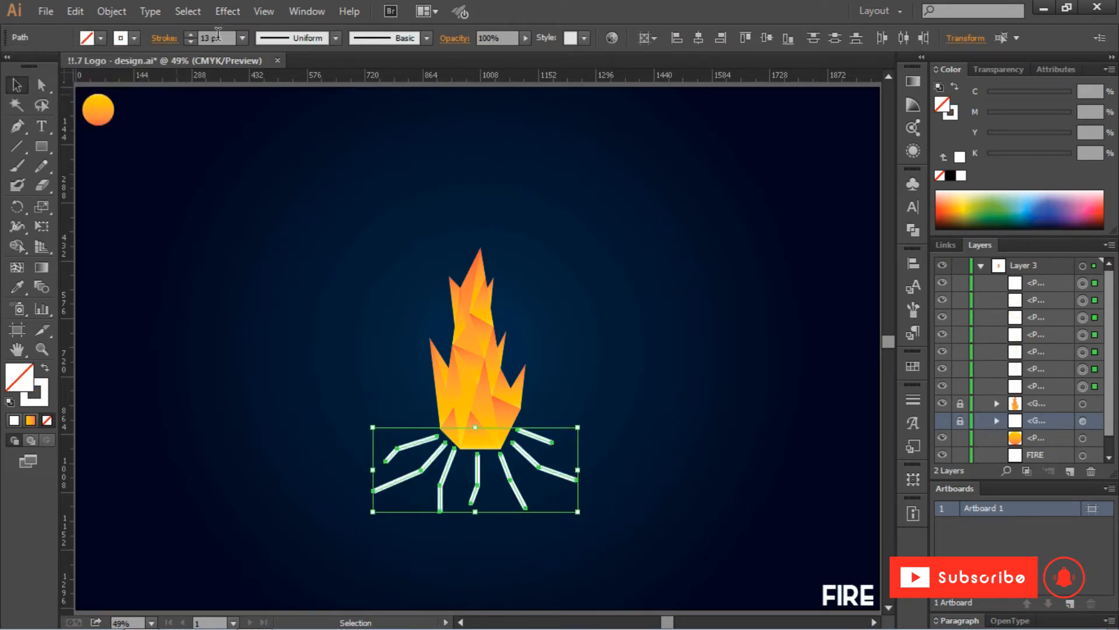
{"action": "left_click", "coordinate": [135, 39]}
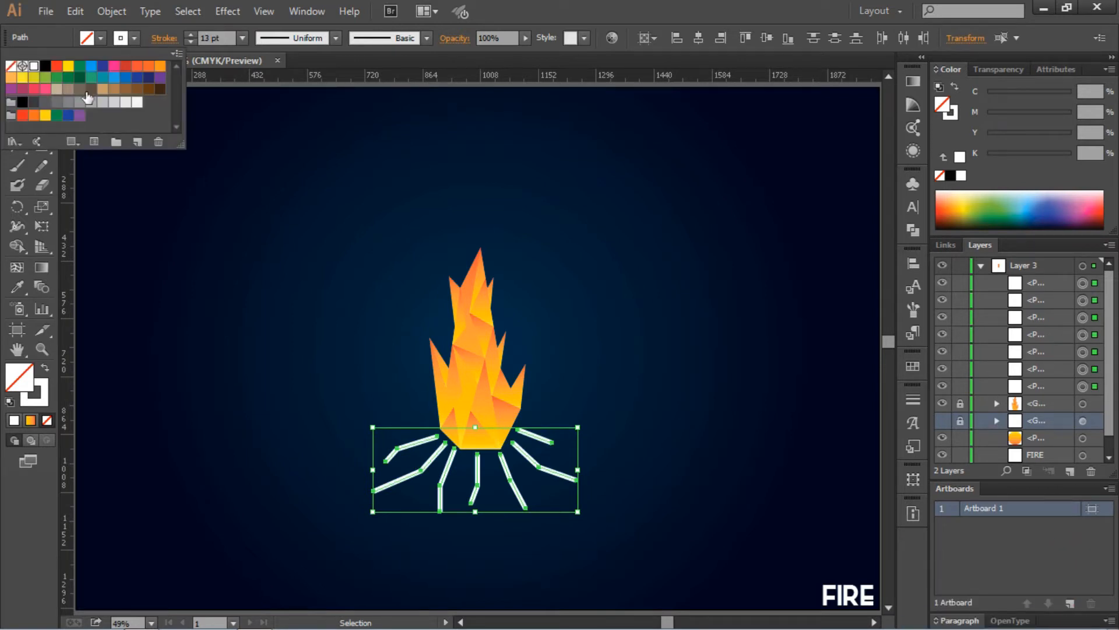
{"action": "left_click", "coordinate": [912, 82]}
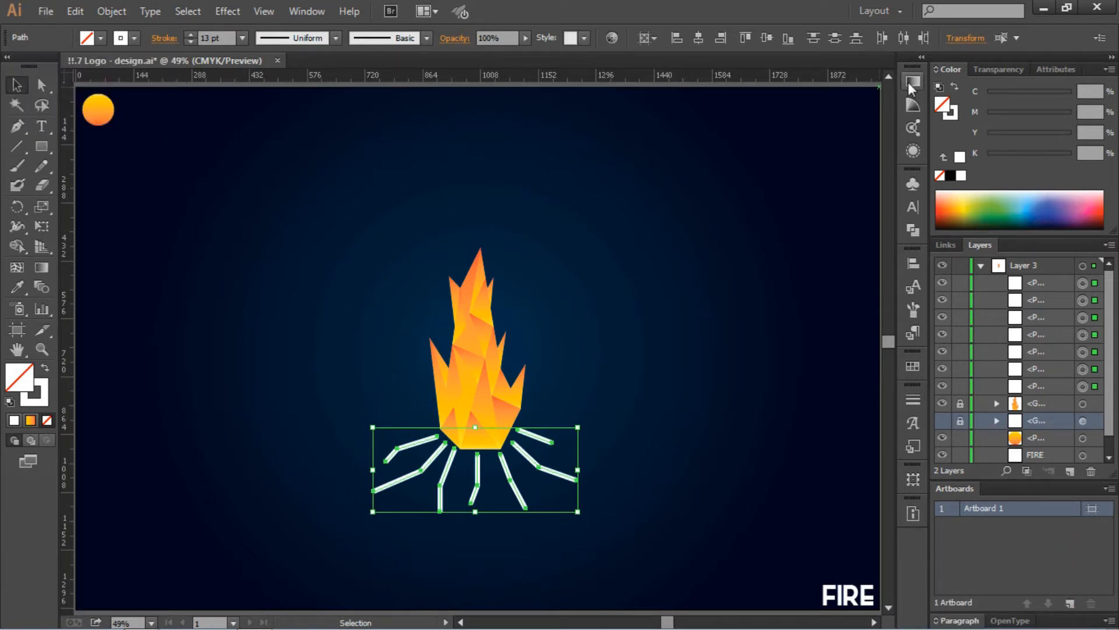
{"action": "left_click", "coordinate": [913, 80]}
{"action": "left_click", "coordinate": [652, 130]}
{"action": "left_click", "coordinate": [735, 196]}
- Delete the three middle gradient stops and set both end stops to brown tones
{"action": "left_click_drag", "start_coordinate": [791, 199], "coordinate": [796, 230]}
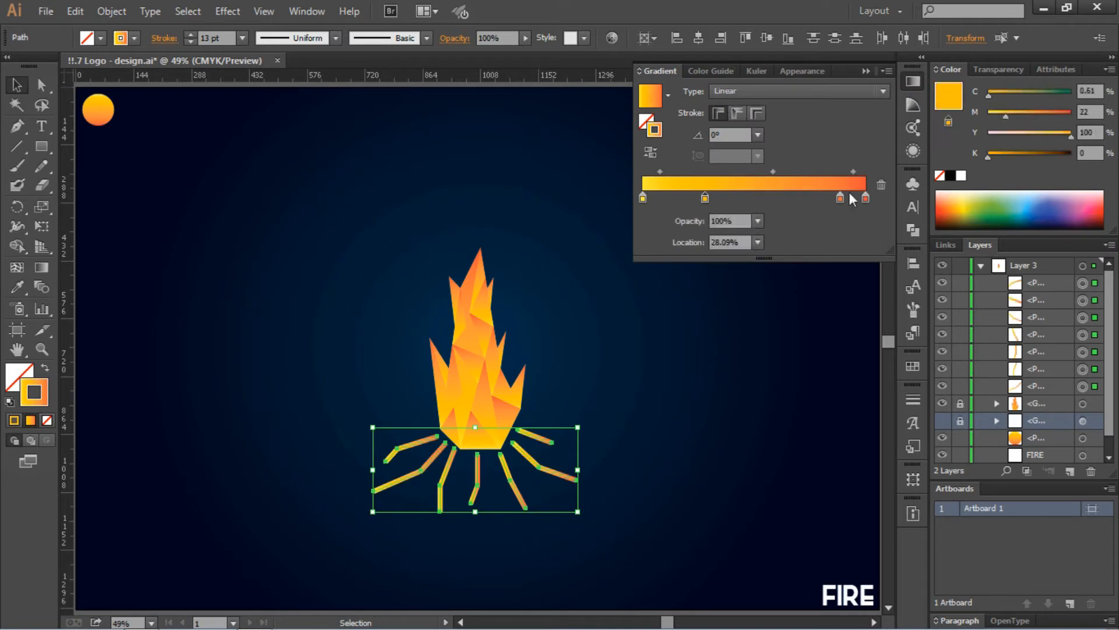
{"action": "left_click_drag", "start_coordinate": [840, 199], "coordinate": [837, 231]}
{"action": "left_click_drag", "start_coordinate": [705, 199], "coordinate": [702, 230]}
{"action": "double_click", "coordinate": [642, 198]}
{"action": "left_click", "coordinate": [710, 272]}
{"action": "double_click", "coordinate": [866, 199]}
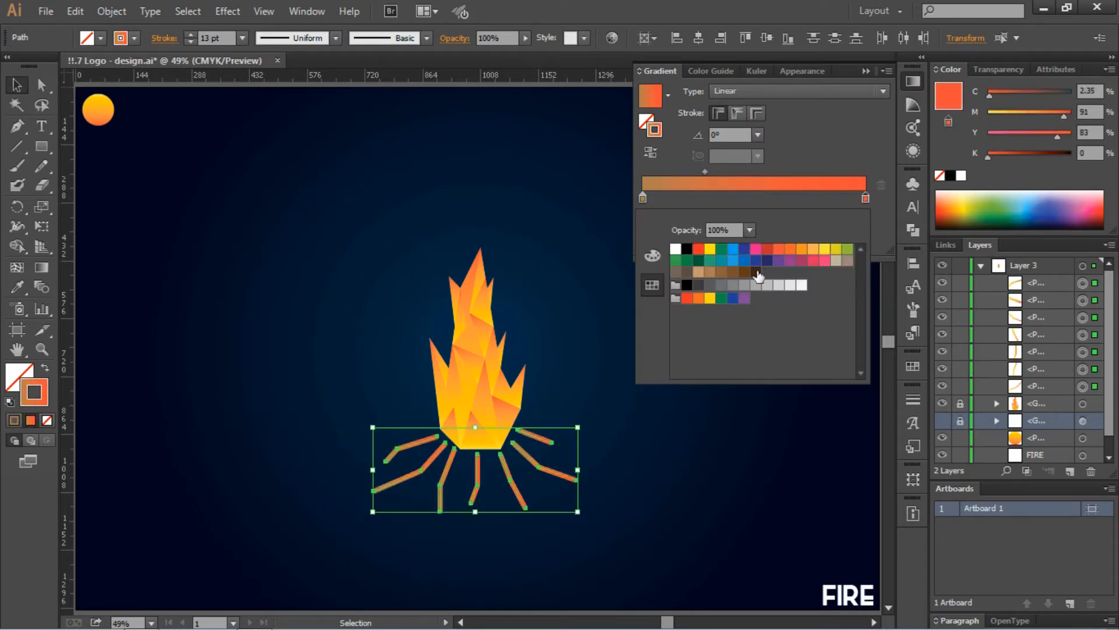
{"action": "left_click", "coordinate": [745, 271]}
- Select all the stick strokes and group them
{"action": "left_click", "coordinate": [595, 331]}
{"action": "left_click_drag", "start_coordinate": [335, 457], "coordinate": [622, 528]}
{"action": "right_click", "coordinate": [606, 475]}
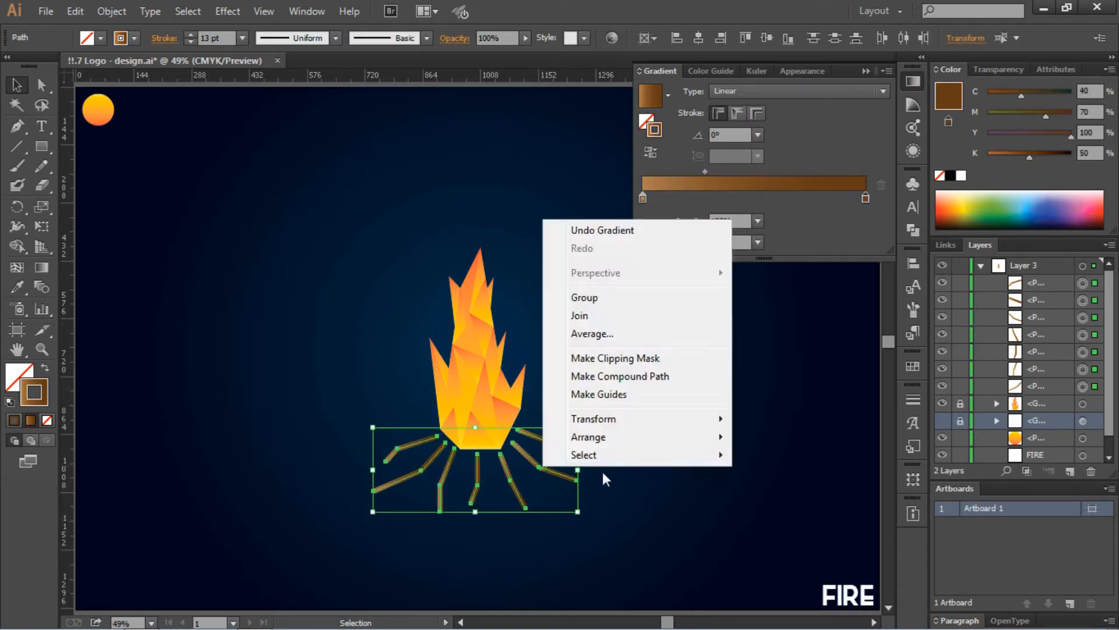
{"action": "left_click", "coordinate": [577, 295]}
- Recolour the stroke gradient: orange left stop, greyer brown right stop
{"action": "double_click", "coordinate": [642, 198]}
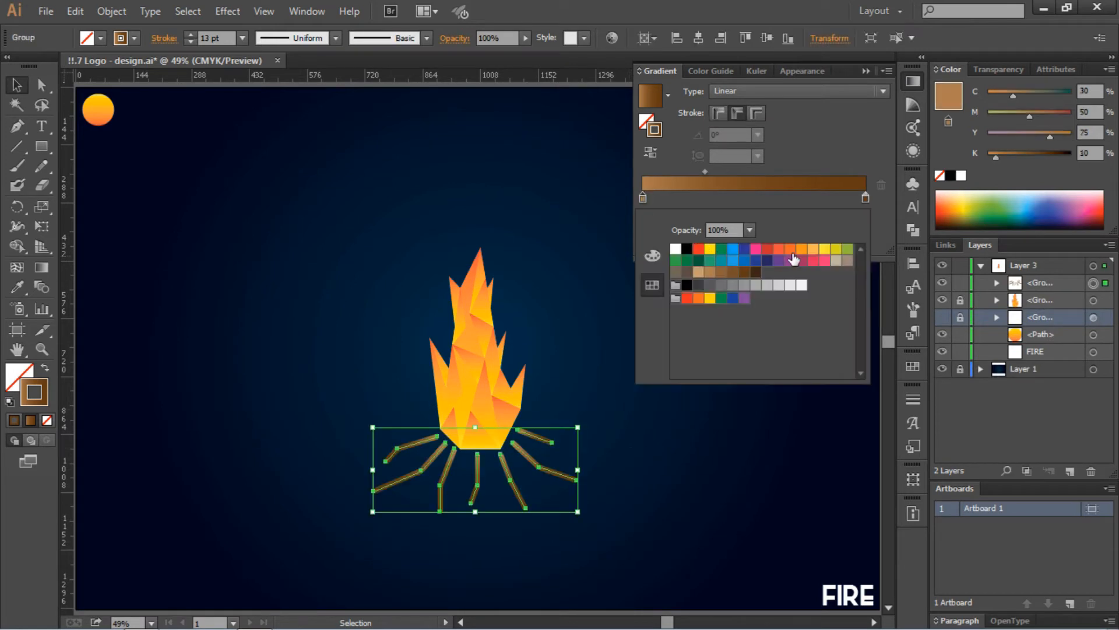
{"action": "left_click", "coordinate": [801, 250]}
{"action": "double_click", "coordinate": [866, 198]}
{"action": "left_click", "coordinate": [688, 272]}
{"action": "left_click", "coordinate": [530, 303]}
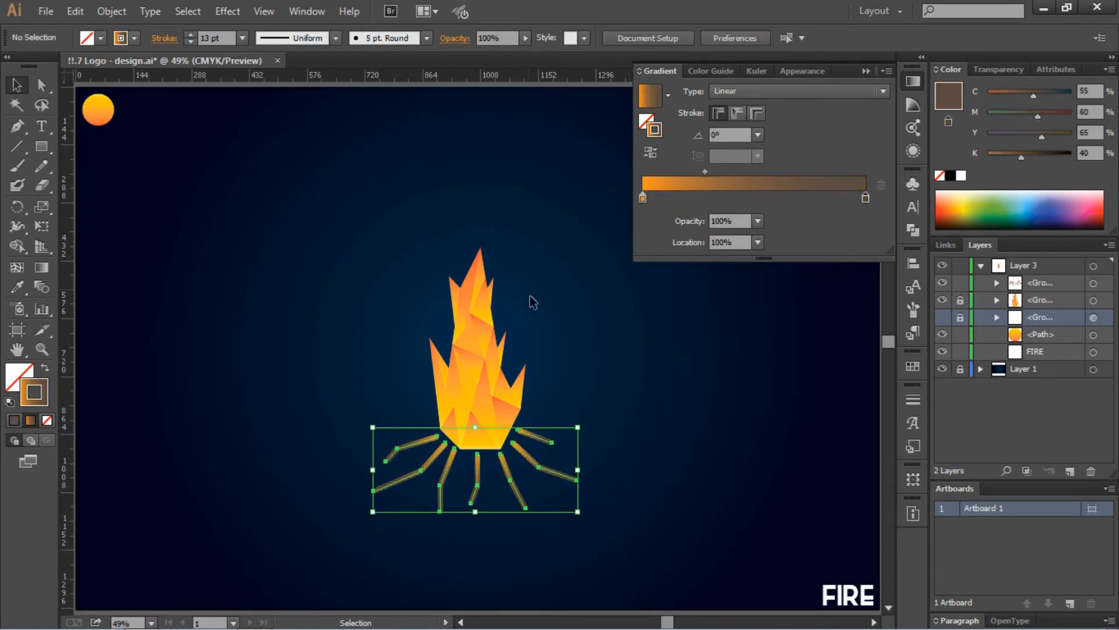
{"action": "left_click_drag", "start_coordinate": [624, 408], "coordinate": [355, 517]}
- Give the stick strokes rounded ends
{"action": "left_click", "coordinate": [164, 38]}
{"action": "left_click", "coordinate": [85, 79]}
{"action": "left_click", "coordinate": [460, 220]}
{"action": "left_click", "coordinate": [410, 444]}
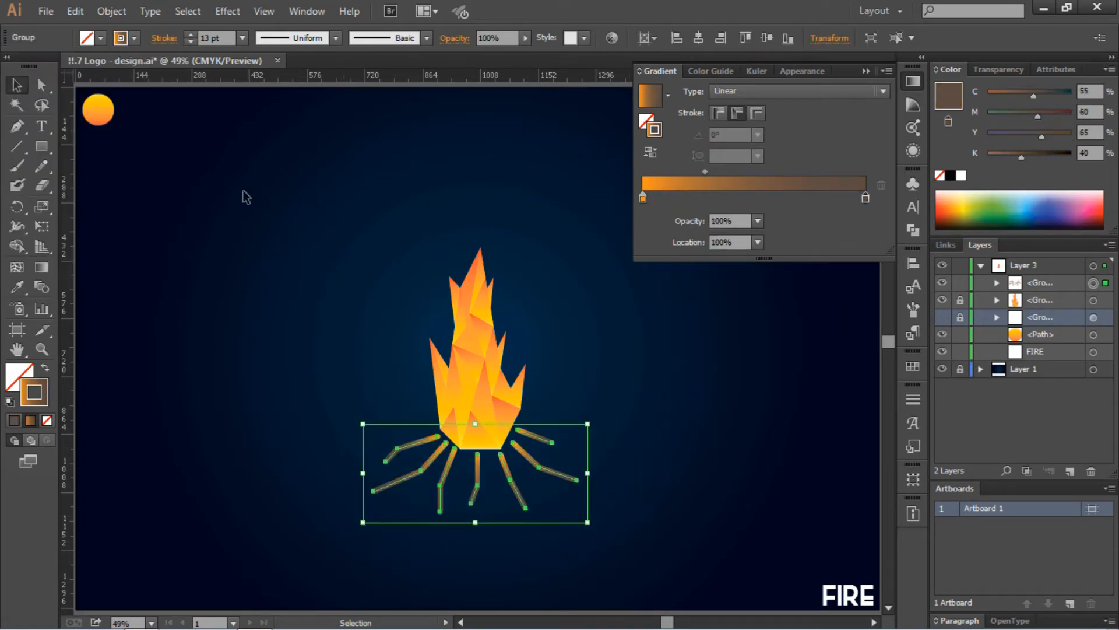
{"action": "scroll", "coordinate": [215, 36], "scroll_direction": "up", "scroll_amount": 13}
- Set the stick strokes to rounded corners and squared projecting caps
{"action": "scroll", "coordinate": [215, 35], "scroll_direction": "up", "scroll_amount": 2}
{"action": "left_click", "coordinate": [294, 197]}
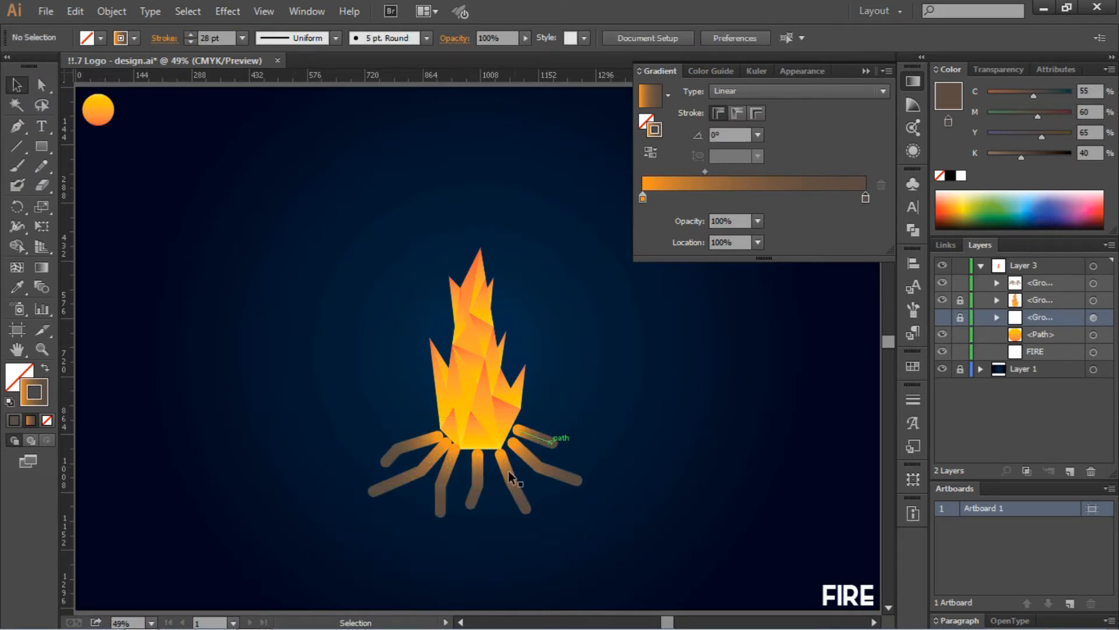
{"action": "right_click", "coordinate": [506, 471]}
{"action": "left_click", "coordinate": [167, 39]}
{"action": "left_click", "coordinate": [103, 101]}
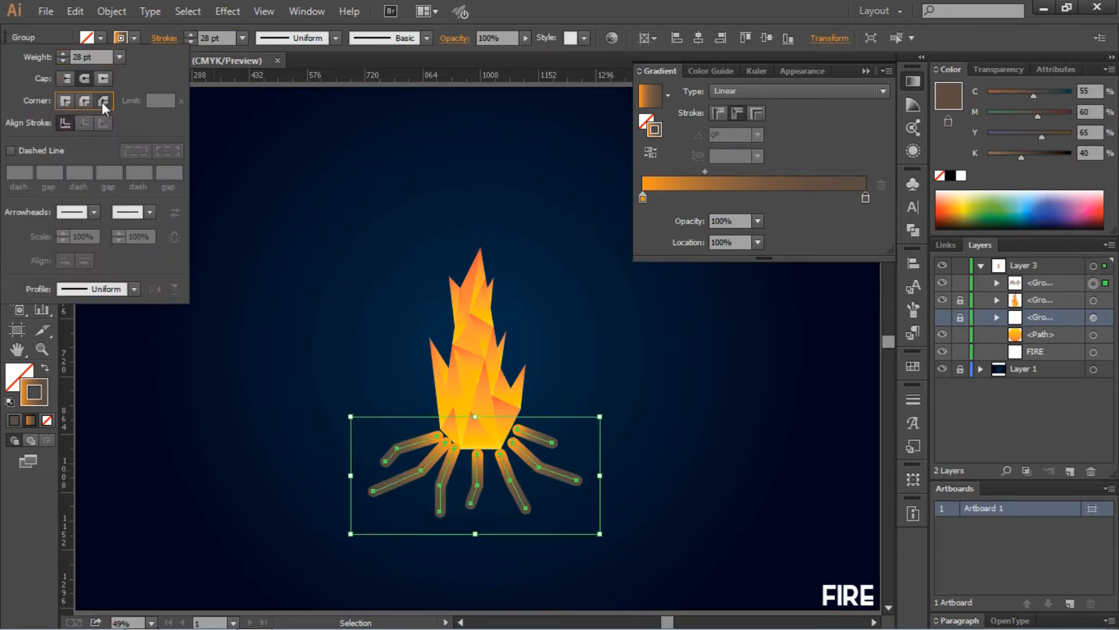
{"action": "left_click", "coordinate": [102, 82]}
{"action": "left_click", "coordinate": [389, 177]}
- Shrink the stick group slightly and send it behind the flame with Ctrl+[
{"action": "left_click", "coordinate": [866, 70]}
{"action": "left_click", "coordinate": [478, 478]}
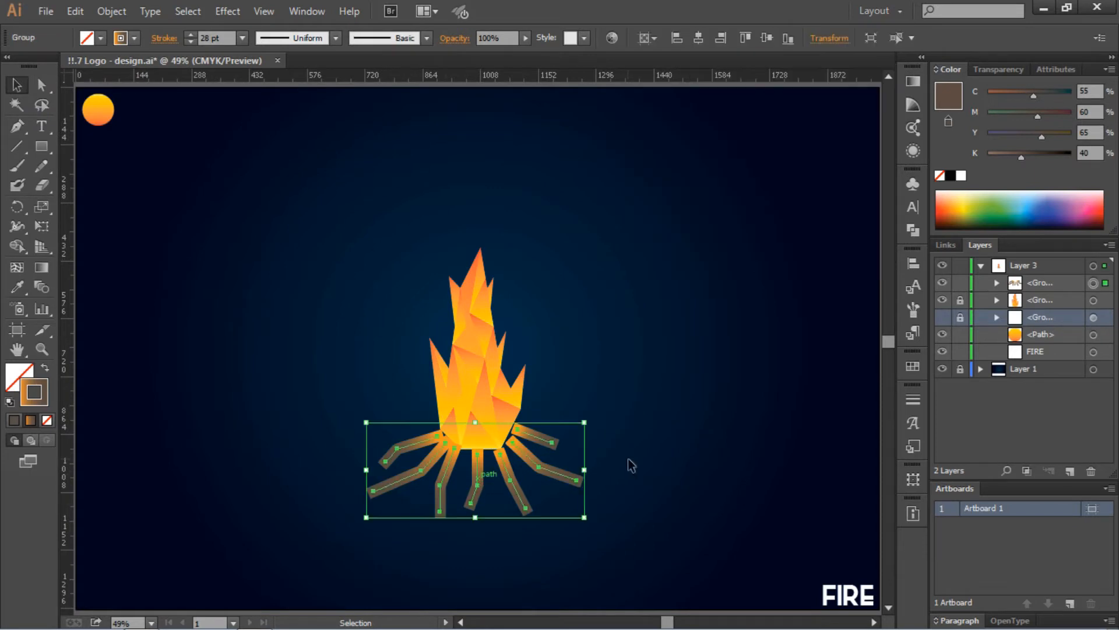
{"action": "left_click_drag", "start_coordinate": [585, 518], "coordinate": [517, 492]}
{"action": "left_click", "coordinate": [635, 528]}
{"action": "key", "text": "ctrl+bracketleft"}
{"action": "key", "text": "ctrl+bracketleft"}
{"action": "left_click", "coordinate": [674, 389]}
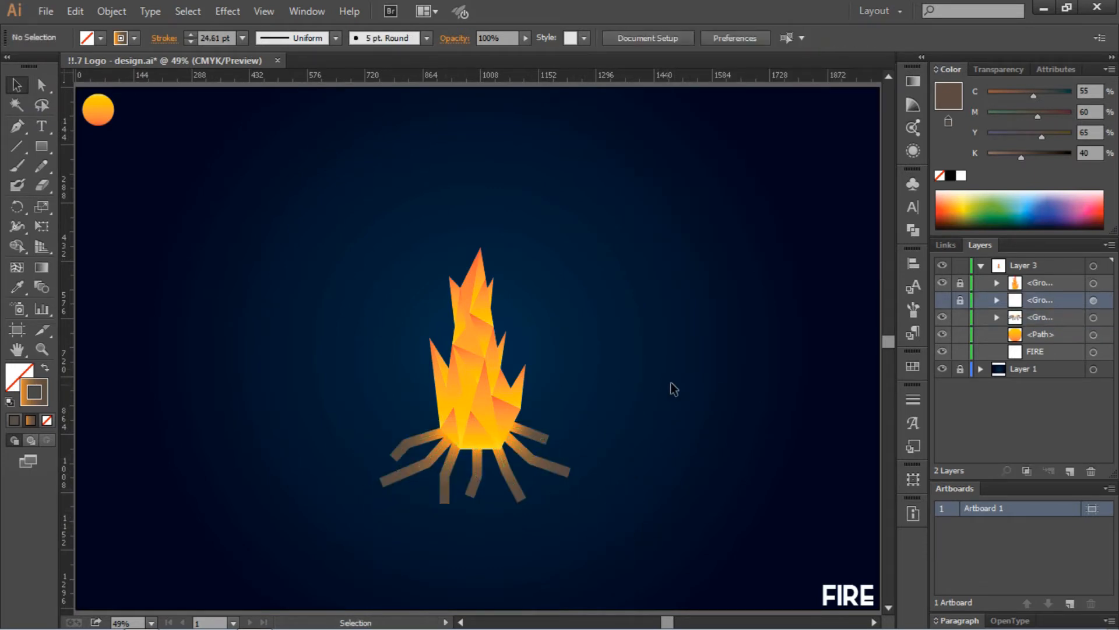
- Paste a copy of the sticks, rotate it 20° and reflect it
{"action": "left_click", "coordinate": [550, 468]}
{"action": "key", "text": "ctrl+c"}
{"action": "key", "text": "ctrl+v"}
{"action": "right_click", "coordinate": [523, 352]}
{"action": "left_click", "coordinate": [777, 377]}
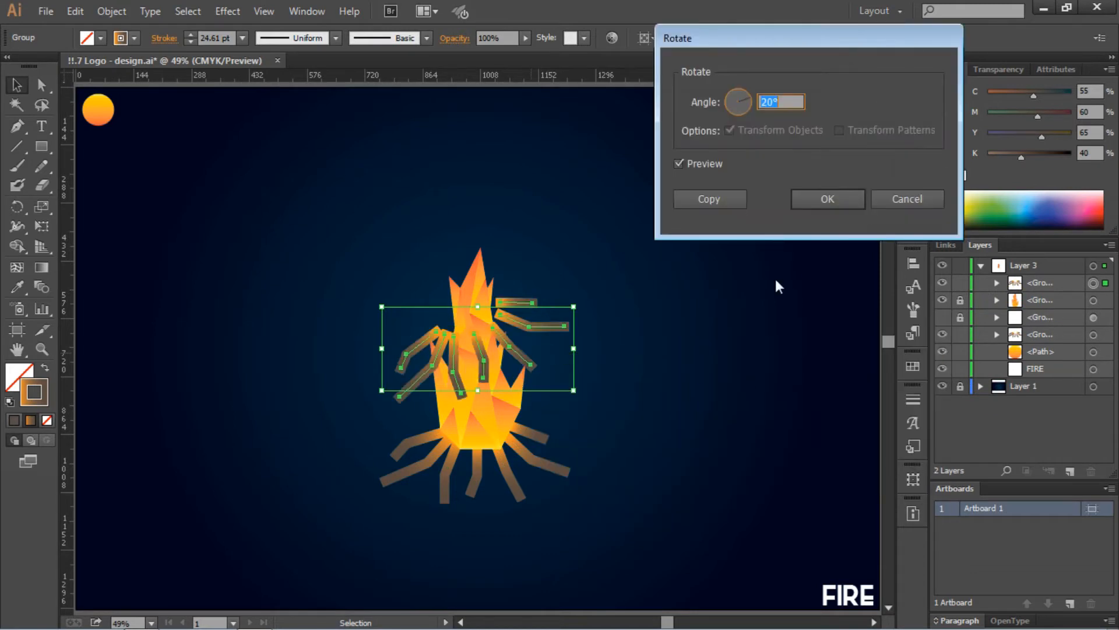
{"action": "key", "text": "Return"}
{"action": "right_click", "coordinate": [500, 281]}
{"action": "left_click", "coordinate": [729, 532]}
{"action": "key", "text": "Return"}
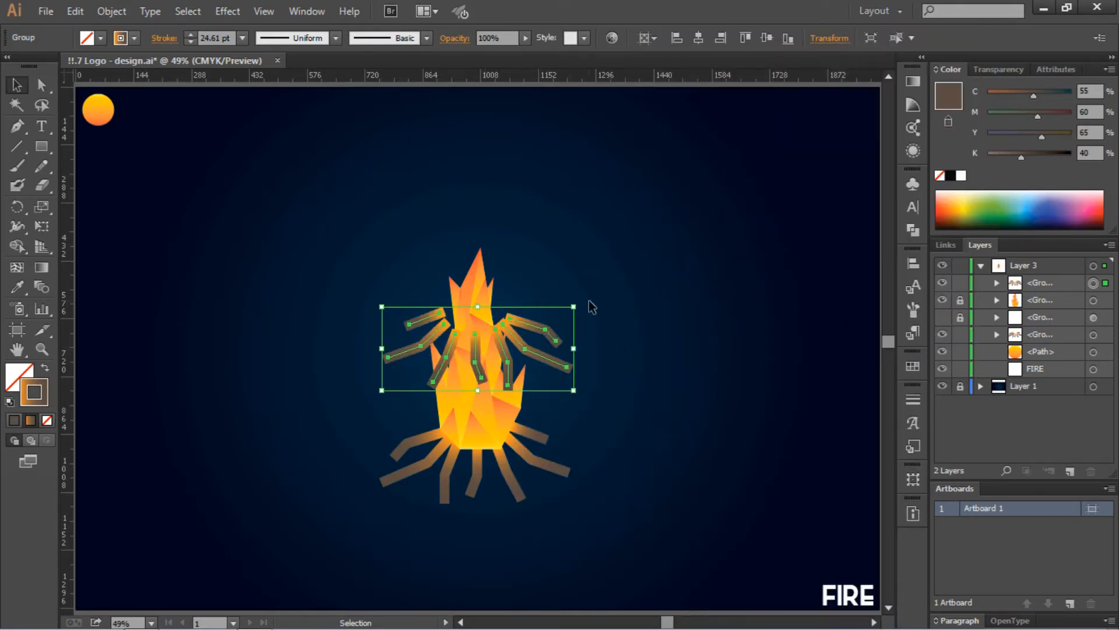
- Move the copy under the fire, shrink it and send it behind the flame
{"action": "left_click_drag", "start_coordinate": [539, 353], "coordinate": [539, 463]}
{"action": "left_click_drag", "start_coordinate": [575, 416], "coordinate": [549, 427]}
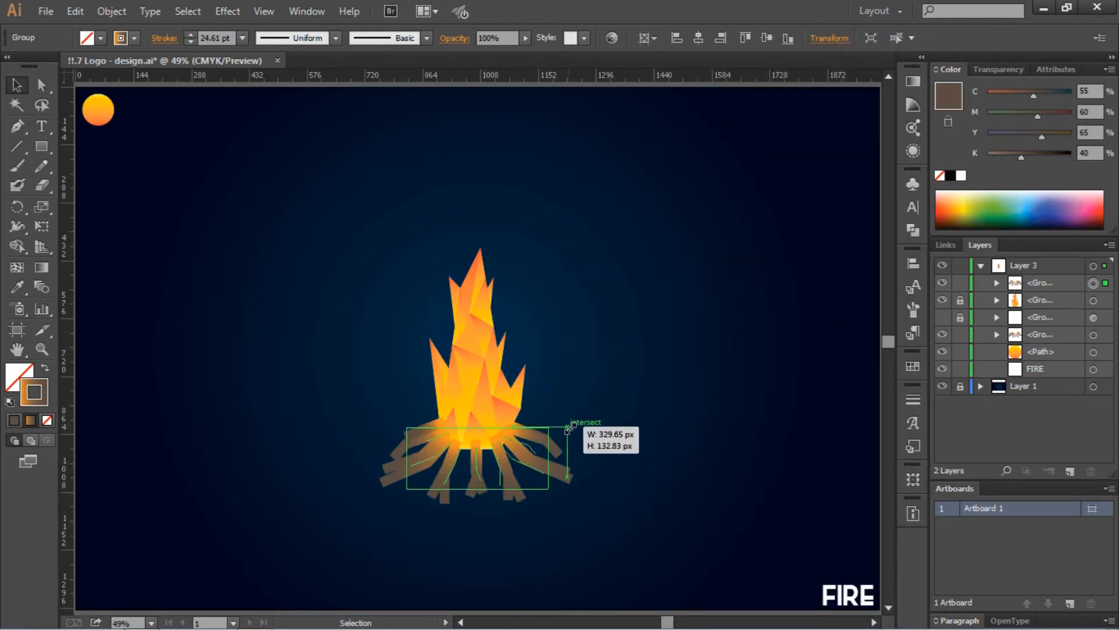
{"action": "key", "text": "ctrl+["}
{"action": "left_click", "coordinate": [606, 418]}
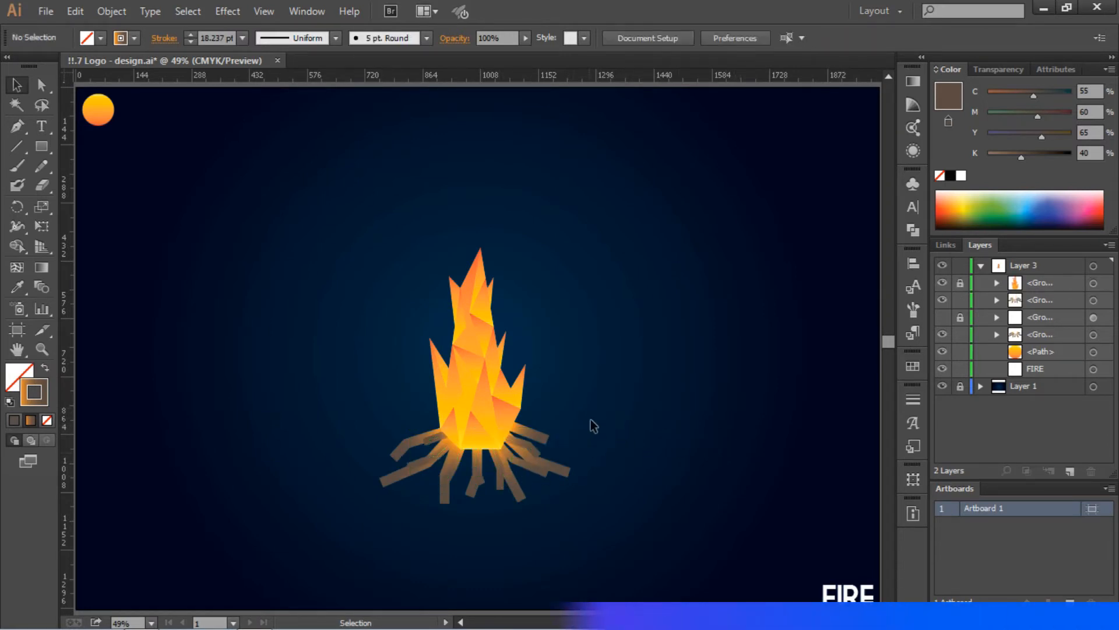
- Paste another copy of the sticks to the right of the fire and mirror it
{"action": "left_click", "coordinate": [506, 463]}
{"action": "key", "text": "ctrl+c"}
{"action": "key", "text": "ctrl+v"}
{"action": "left_click_drag", "start_coordinate": [506, 349], "coordinate": [637, 313]}
{"action": "right_click", "coordinate": [637, 313]}
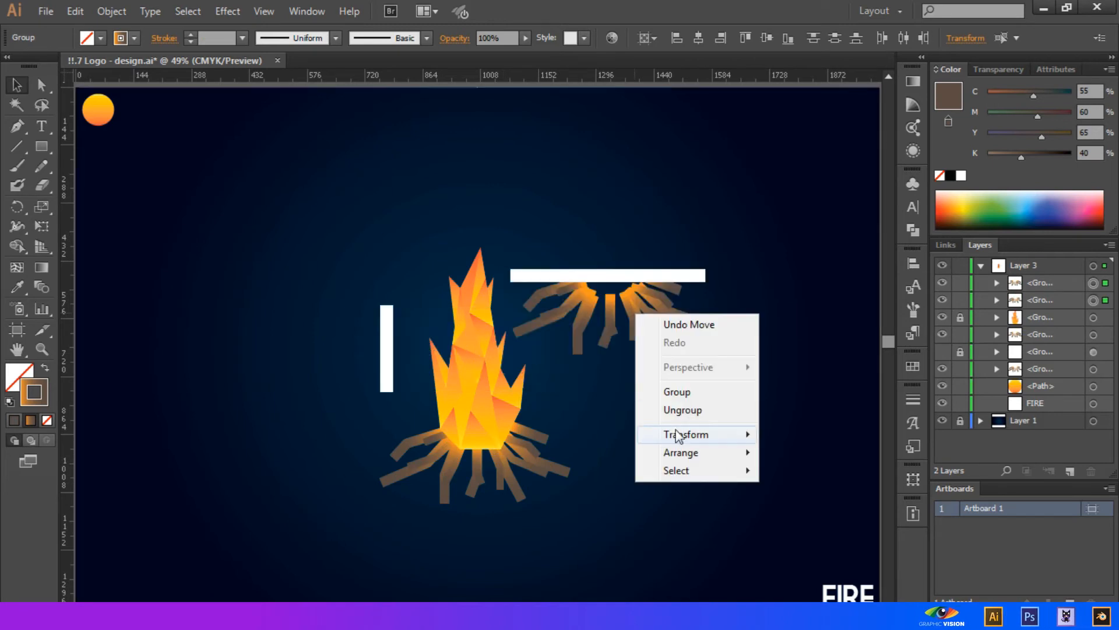
{"action": "mouse_move", "coordinate": [676, 434]}
{"action": "left_click", "coordinate": [816, 495]}
{"action": "key", "text": "Return"}
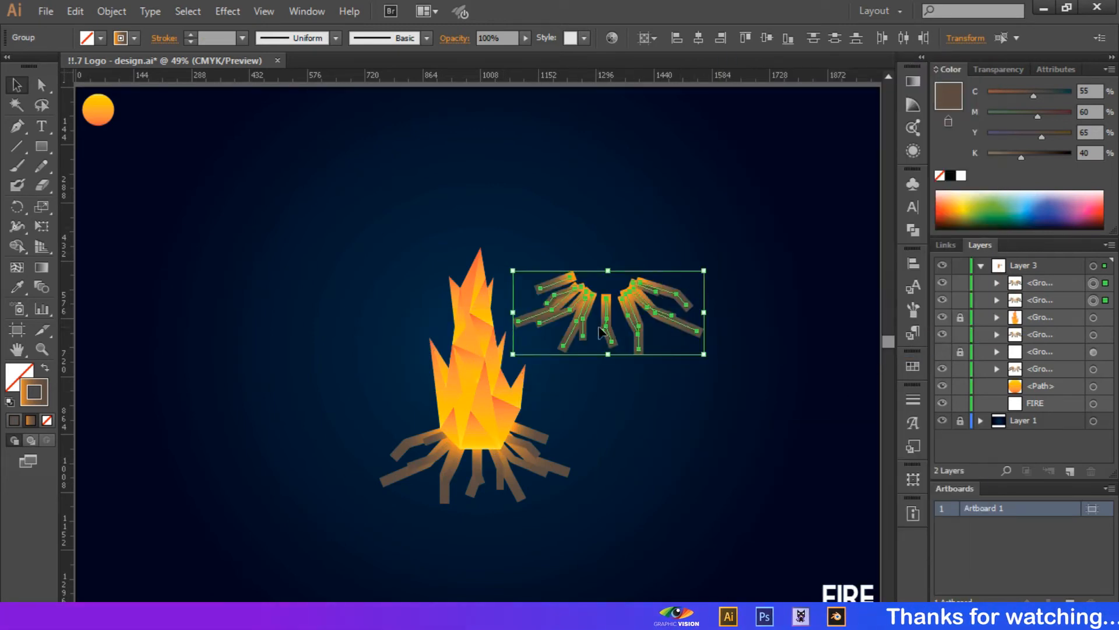
- Select the copied stick sets and group them
{"action": "right_click", "coordinate": [614, 313]}
{"action": "left_click", "coordinate": [644, 391]}
{"action": "left_click_drag", "start_coordinate": [597, 414], "coordinate": [501, 442]}
{"action": "right_click", "coordinate": [492, 445]}
{"action": "left_click", "coordinate": [524, 521]}
{"action": "left_click", "coordinate": [637, 507]}
- Place the copied sticks at the fire base, send them backward and shrink to fit
{"action": "left_click_drag", "start_coordinate": [641, 298], "coordinate": [529, 449]}
{"action": "left_click_drag", "start_coordinate": [501, 456], "coordinate": [507, 455]}
{"action": "key", "text": "ctrl+["}
{"action": "key", "text": "ctrl+["}
{"action": "left_click_drag", "start_coordinate": [574, 419], "coordinate": [569, 431]}
{"action": "left_click", "coordinate": [688, 402]}
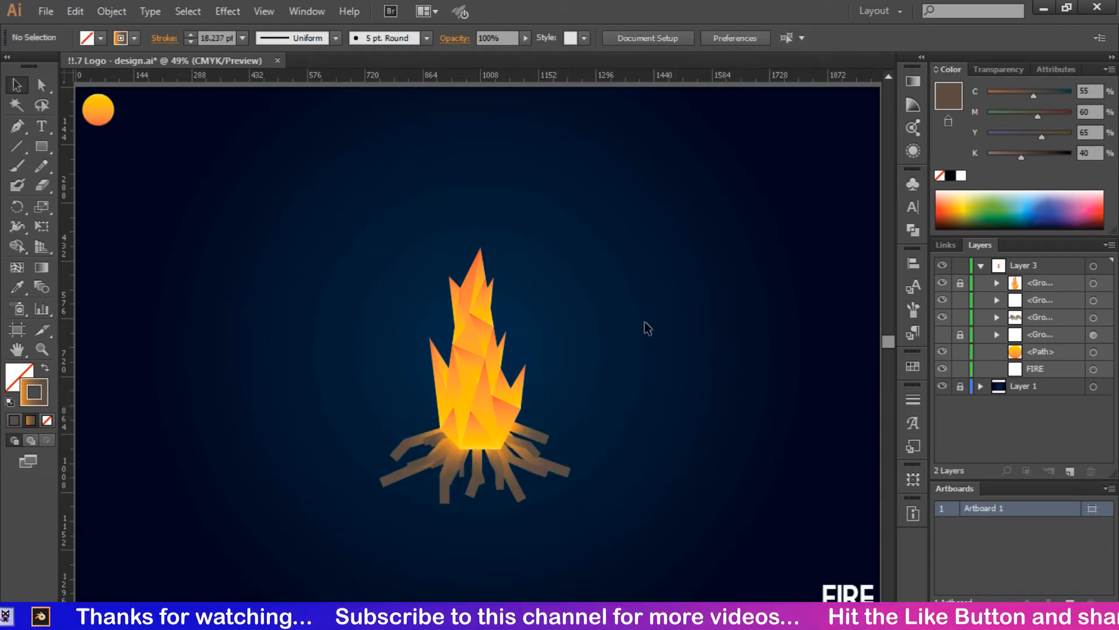
{"action": "left_click", "coordinate": [414, 471]}
- Shorten the leftmost stick's end anchor and group all sticks into one
{"action": "left_click", "coordinate": [41, 85]}
{"action": "left_click_drag", "start_coordinate": [383, 484], "coordinate": [394, 481]}
{"action": "left_click", "coordinate": [204, 301]}
{"action": "key", "text": "v"}
{"action": "left_click_drag", "start_coordinate": [320, 322], "coordinate": [574, 510]}
{"action": "right_click", "coordinate": [576, 436]}
{"action": "left_click", "coordinate": [560, 516]}
- Select the flame and sticks together and group them as one campfire
{"action": "left_click", "coordinate": [638, 354]}
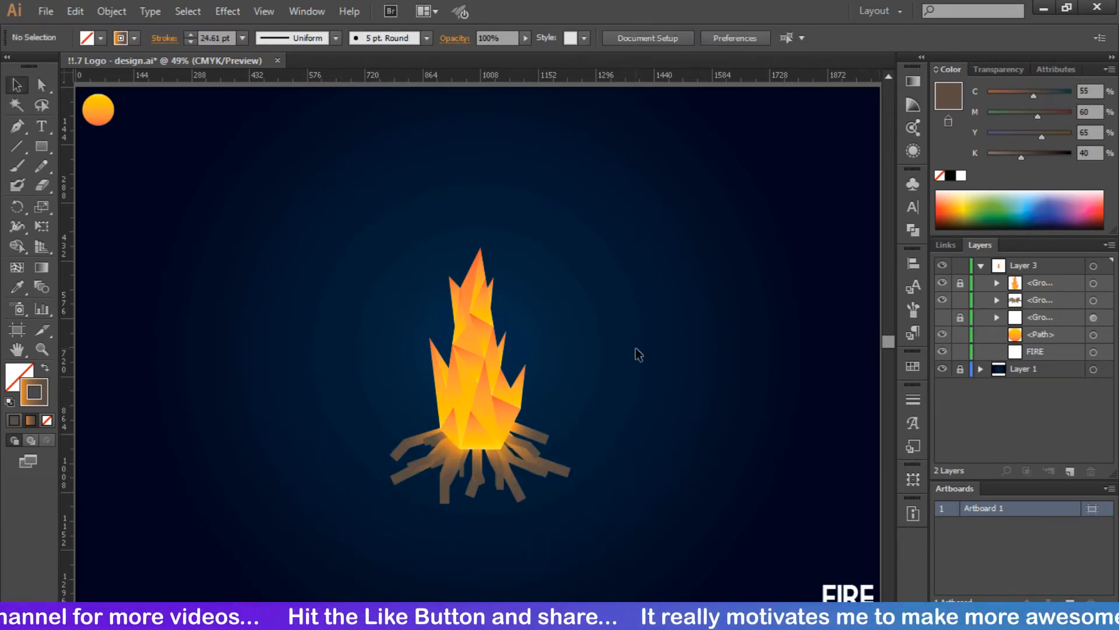
{"action": "left_click_drag", "start_coordinate": [635, 282], "coordinate": [356, 532]}
{"action": "left_click", "coordinate": [535, 482]}
{"action": "left_click", "coordinate": [491, 397]}
{"action": "left_click", "coordinate": [480, 457], "text": "shift"}
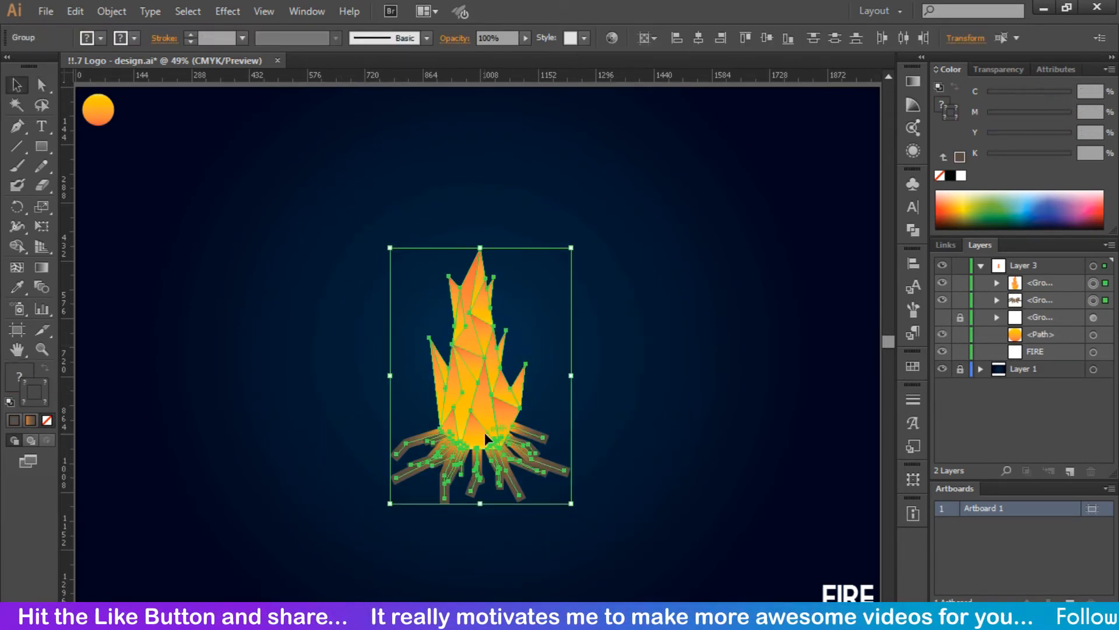
{"action": "left_click", "coordinate": [654, 377]}
{"action": "left_click_drag", "start_coordinate": [602, 360], "coordinate": [315, 539]}
{"action": "right_click", "coordinate": [474, 446]}
{"action": "left_click", "coordinate": [522, 526]}
- Scale the campfire group down slightly and move it up a little
{"action": "left_click_drag", "start_coordinate": [572, 503], "coordinate": [564, 469]}
{"action": "left_click", "coordinate": [654, 442]}
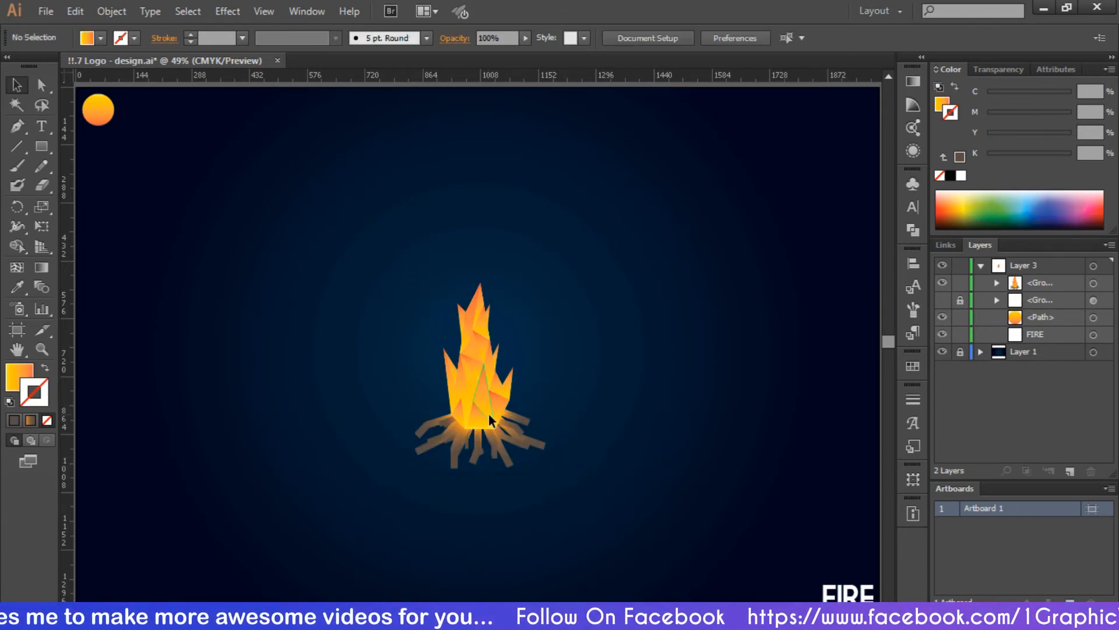
{"action": "left_click_drag", "start_coordinate": [488, 413], "coordinate": [489, 381]}
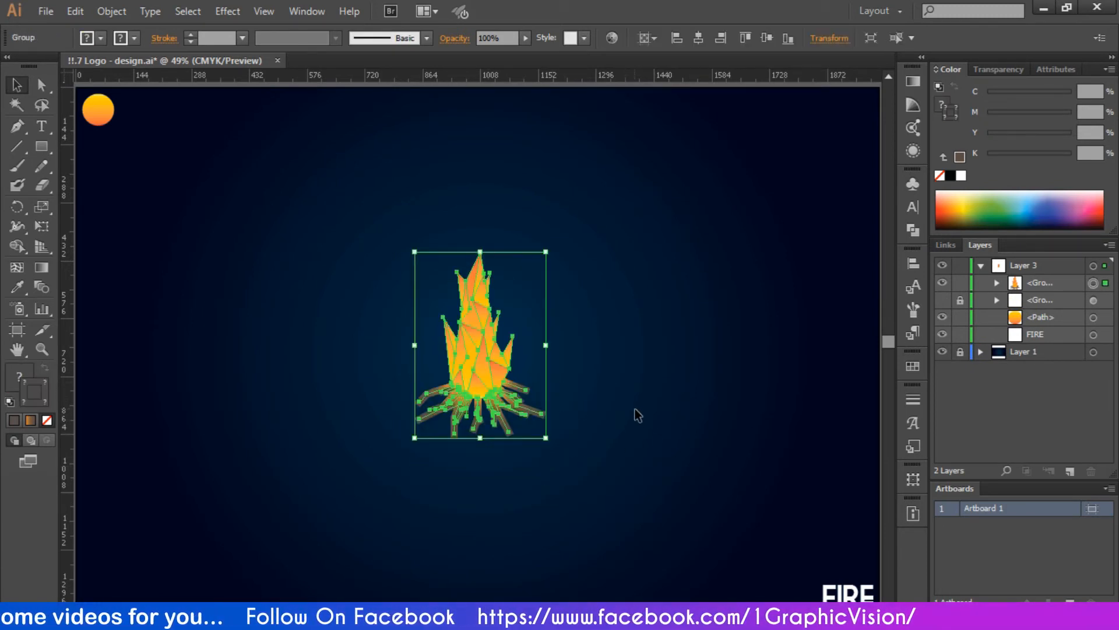
{"action": "left_click", "coordinate": [638, 415]}
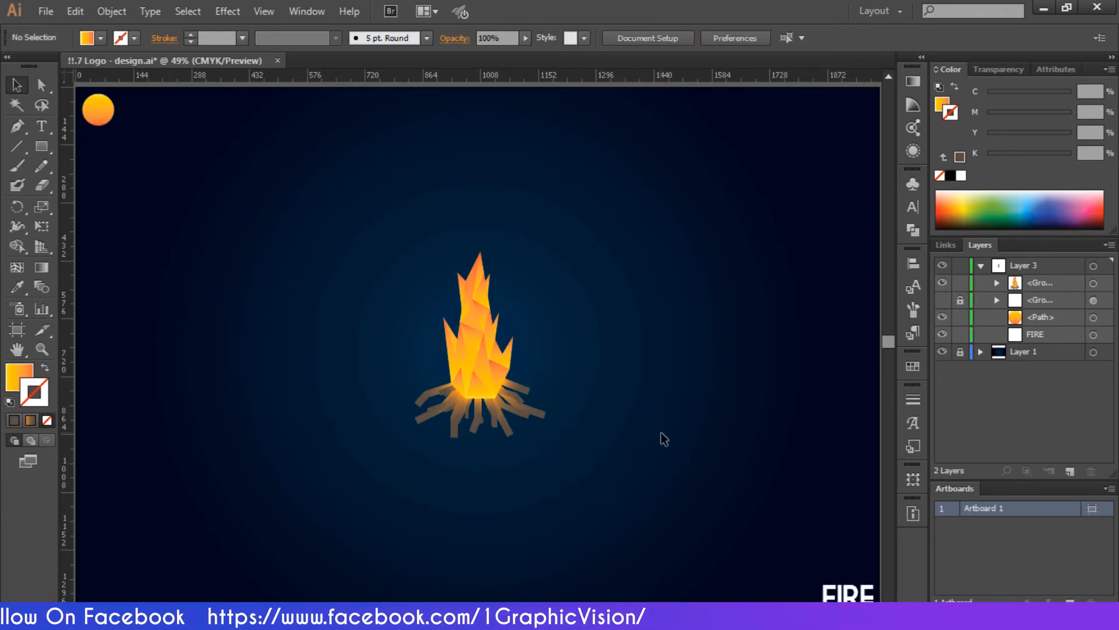
{"action": "left_click", "coordinate": [16, 131]}
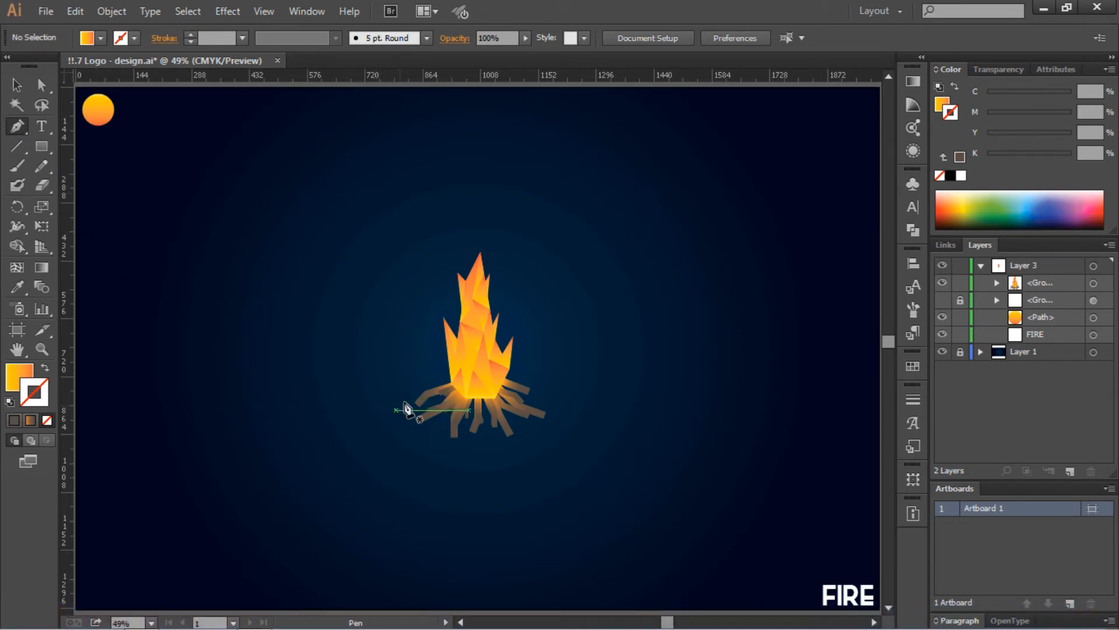
- Start the Pen glow outline at the fire base and trace up over the flame's top
{"action": "left_click", "coordinate": [443, 407]}
{"action": "left_click", "coordinate": [385, 315]}
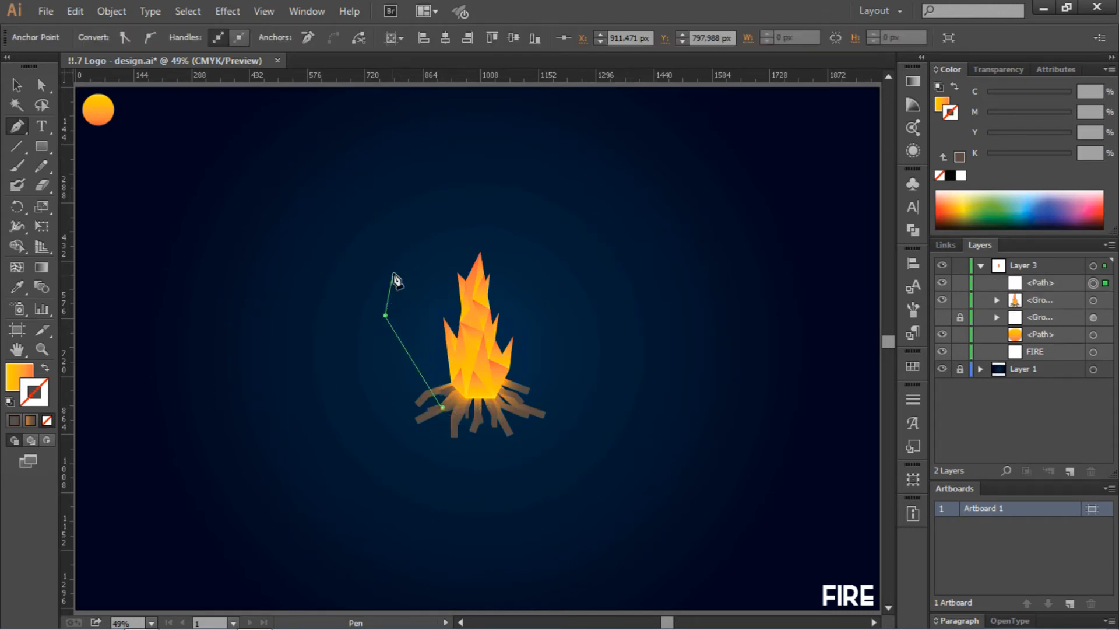
{"action": "left_click", "coordinate": [397, 261]}
{"action": "left_click", "coordinate": [404, 197]}
{"action": "left_click", "coordinate": [452, 156]}
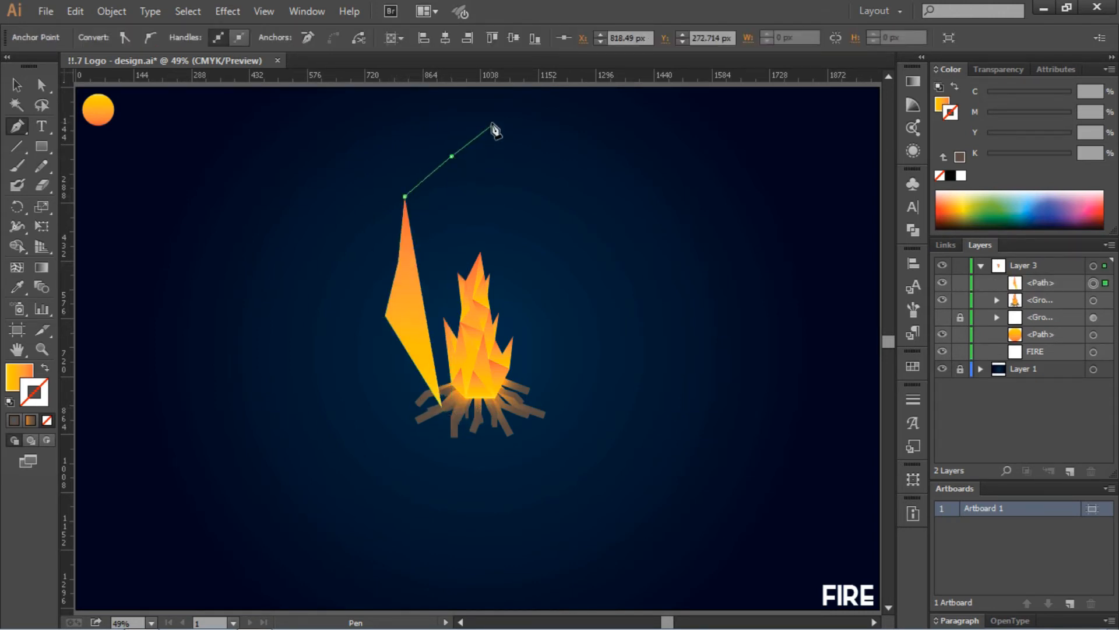
{"action": "left_click", "coordinate": [491, 124]}
{"action": "left_click", "coordinate": [526, 200]}
- Continue the outline down the right side to the logs, undoing an accidental Shift+X swap
{"action": "left_click", "coordinate": [568, 290]}
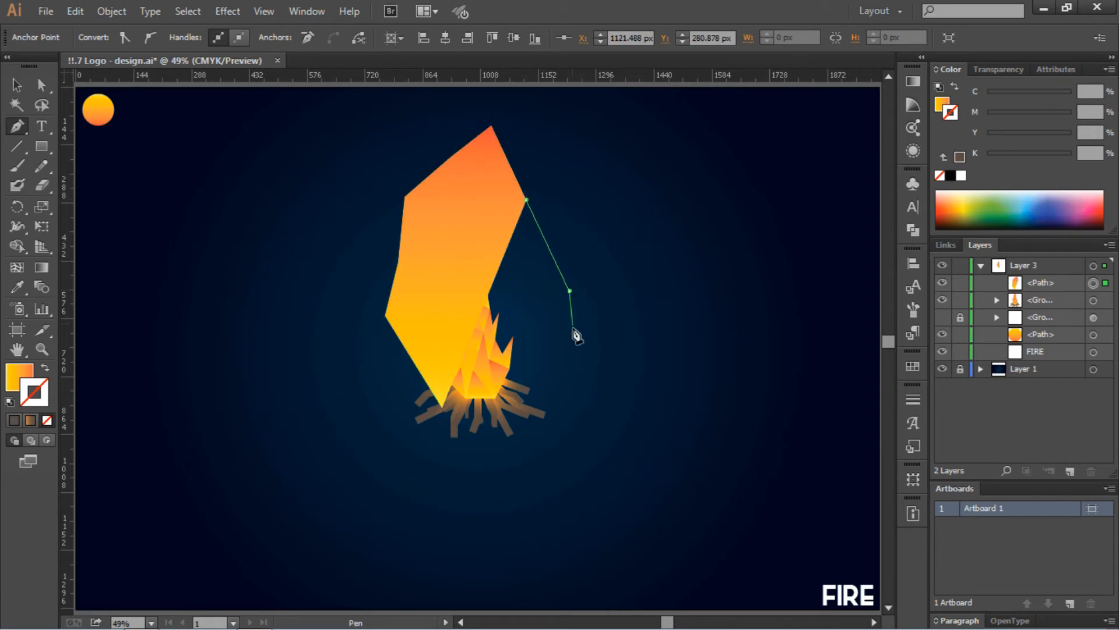
{"action": "left_click", "coordinate": [564, 339]}
{"action": "left_click", "coordinate": [526, 389]}
{"action": "key", "text": "shift+x"}
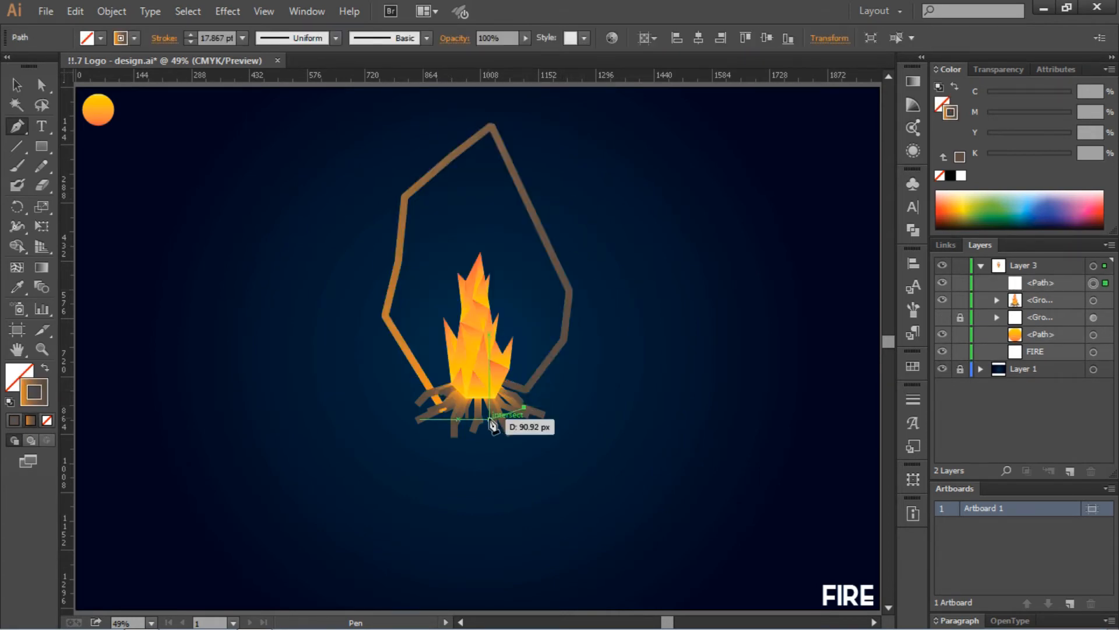
{"action": "key", "text": "ctrl+z"}
{"action": "key", "text": "ctrl+z"}
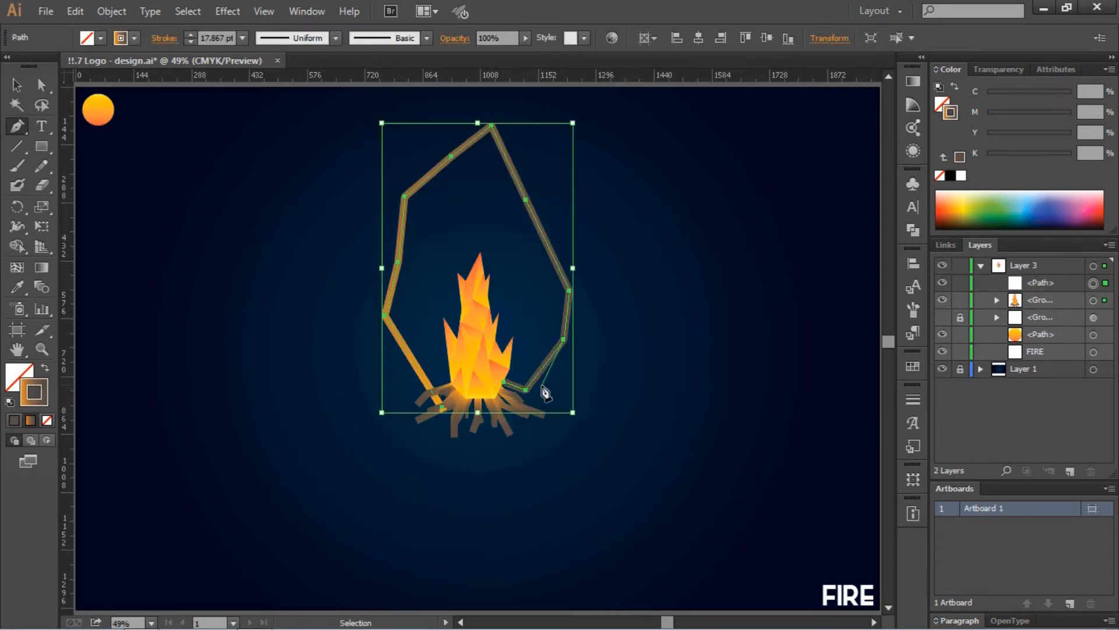
{"action": "left_click", "coordinate": [537, 383]}
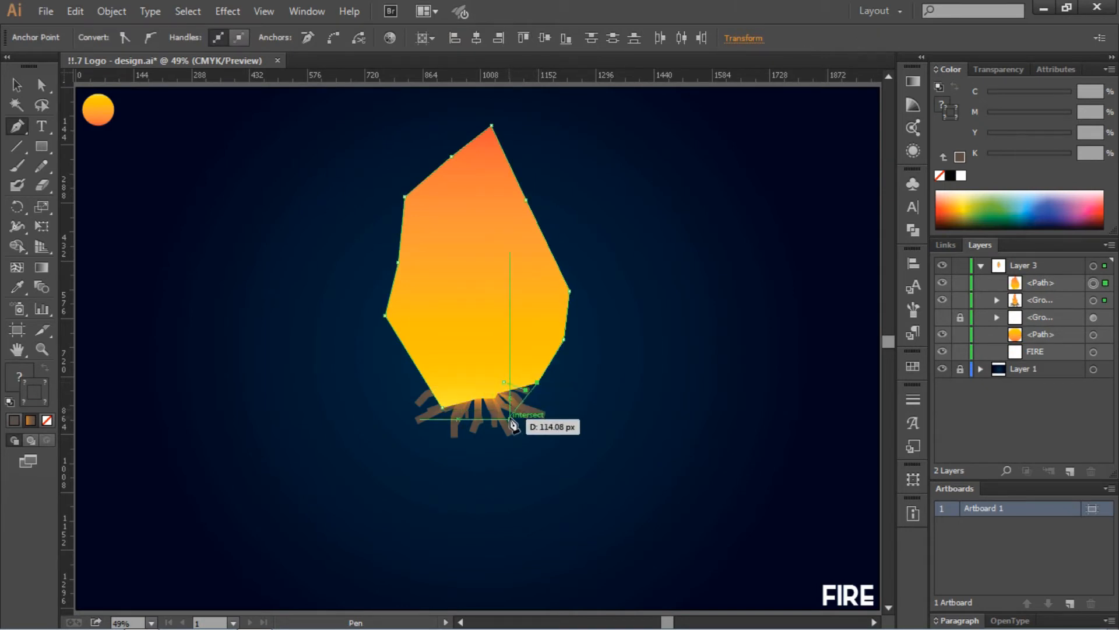
{"action": "left_click", "coordinate": [509, 413]}
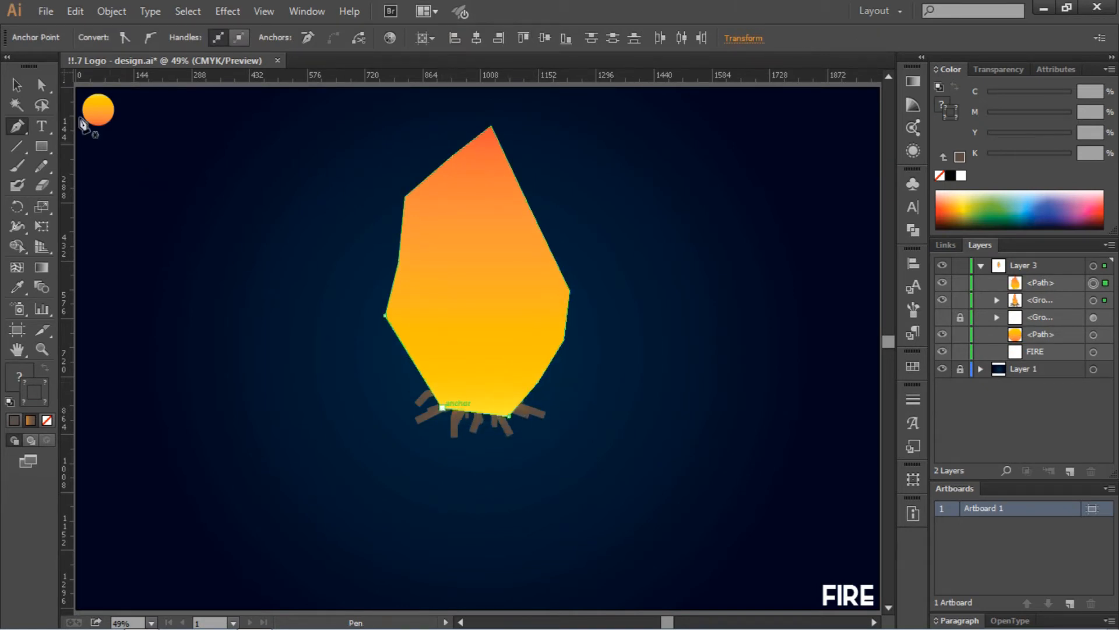
{"action": "left_click", "coordinate": [16, 88]}
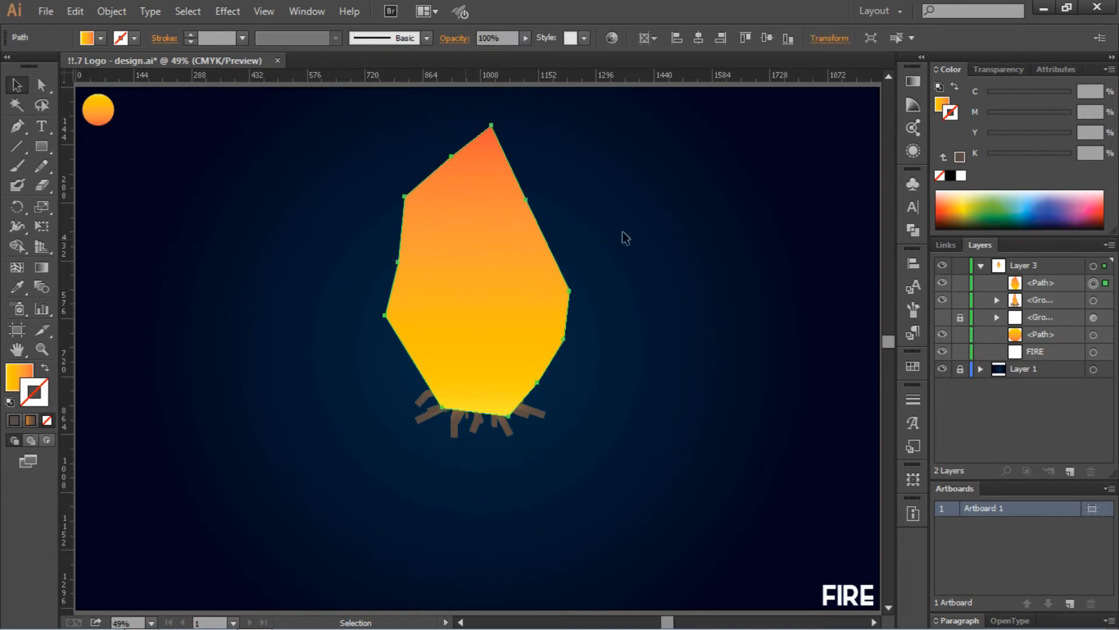
- Apply a gradient fill to the glow shape and set its stroke to None
{"action": "left_click", "coordinate": [911, 105]}
{"action": "left_click", "coordinate": [668, 96]}
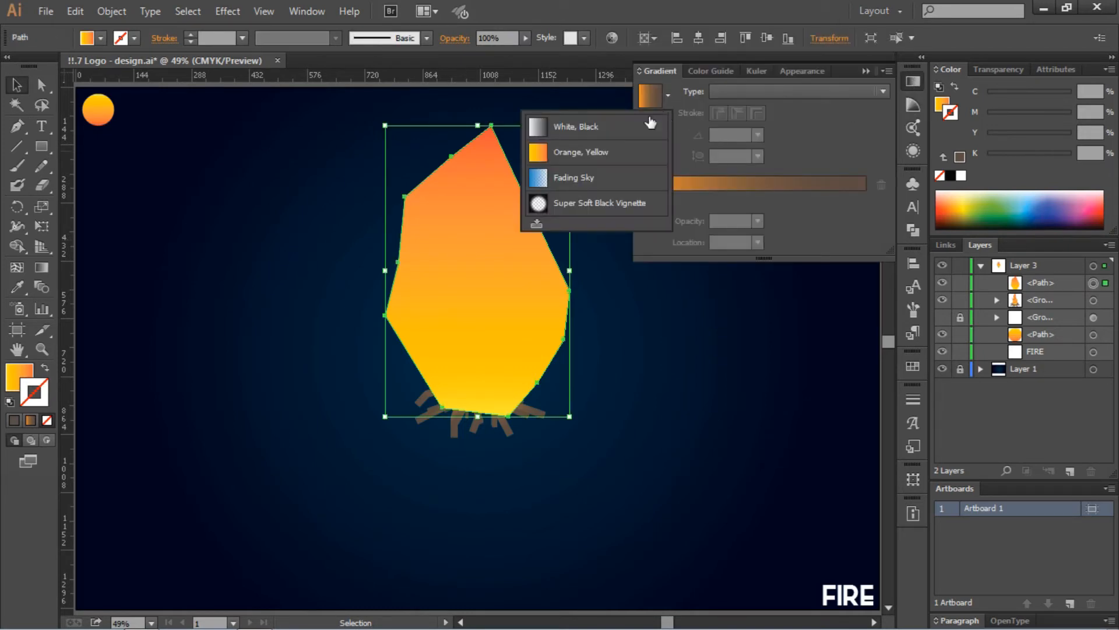
{"action": "left_click", "coordinate": [576, 177]}
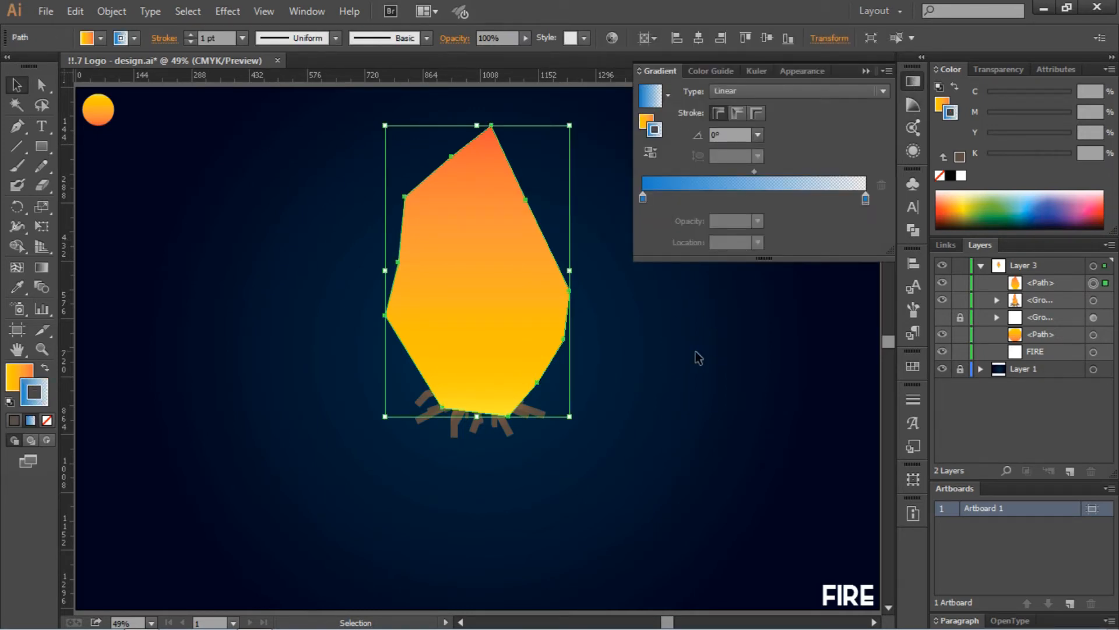
{"action": "left_click", "coordinate": [647, 122]}
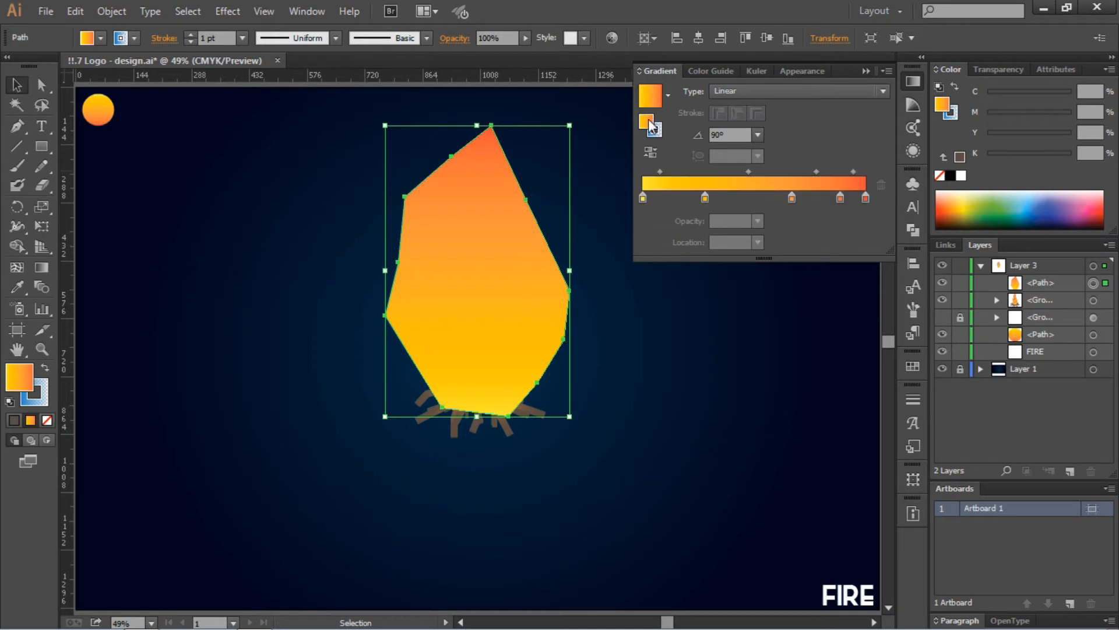
{"action": "left_click", "coordinate": [655, 129]}
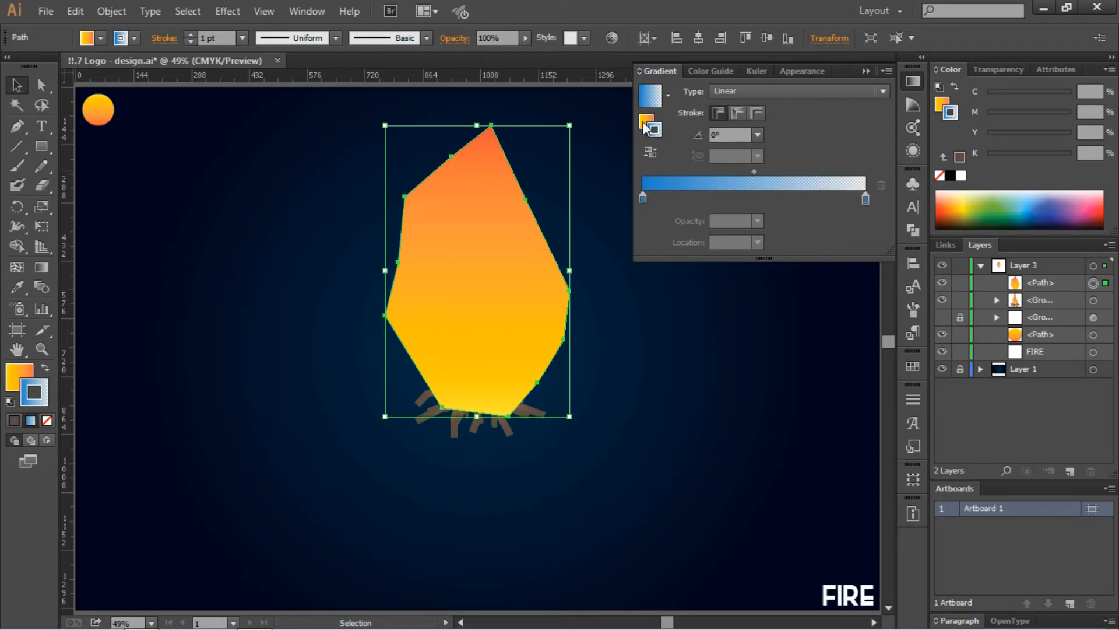
{"action": "left_click_drag", "start_coordinate": [644, 120], "coordinate": [646, 121]}
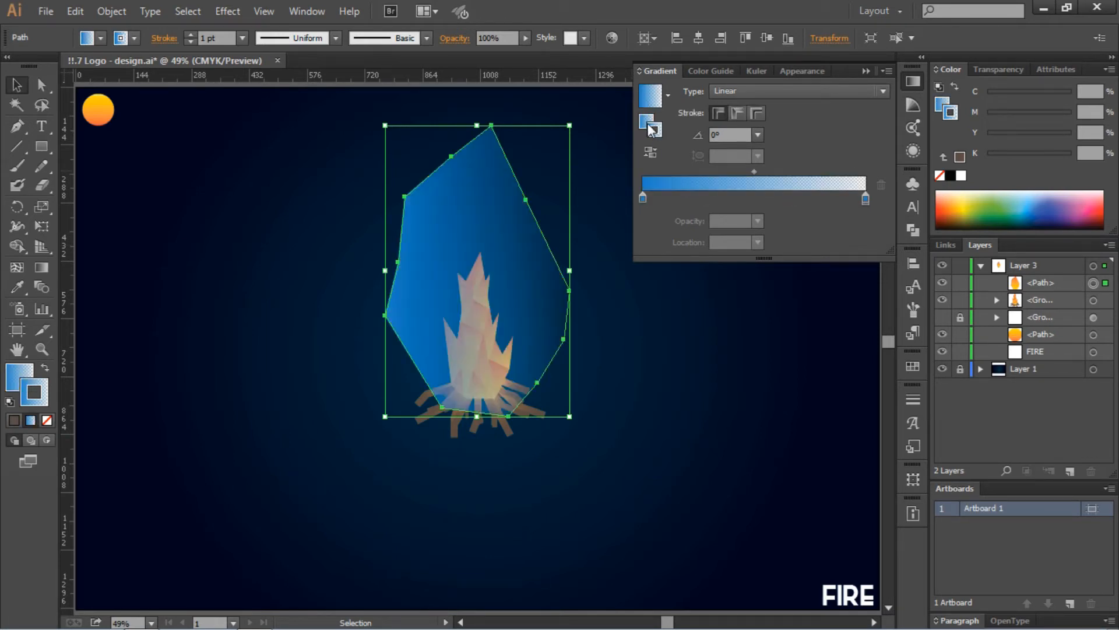
{"action": "left_click", "coordinate": [134, 38]}
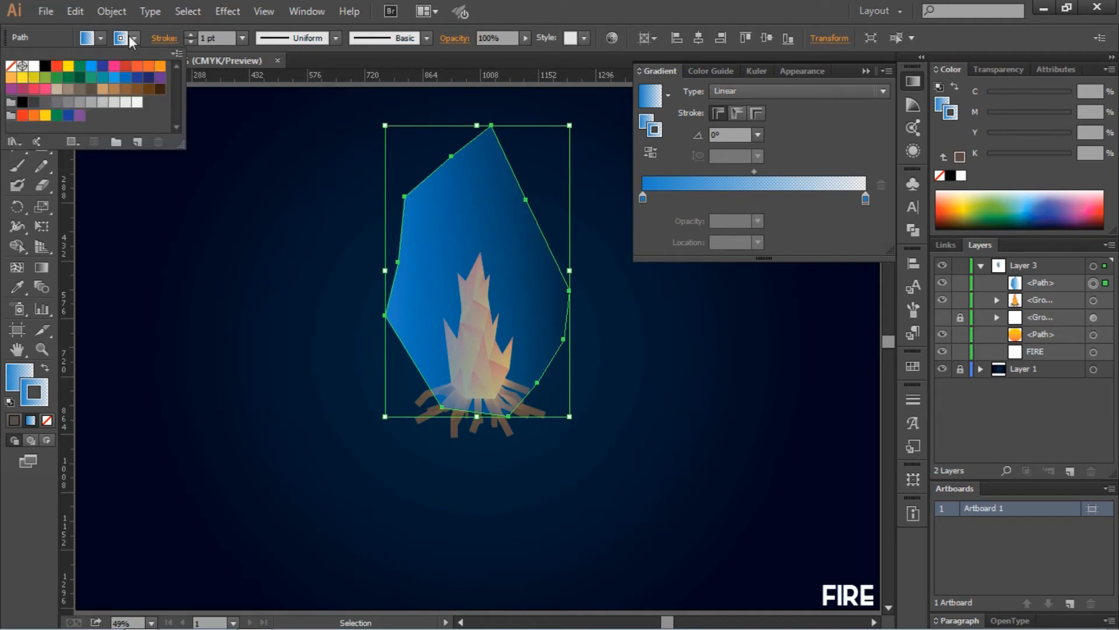
{"action": "left_click", "coordinate": [11, 66]}
{"action": "left_click", "coordinate": [491, 229]}
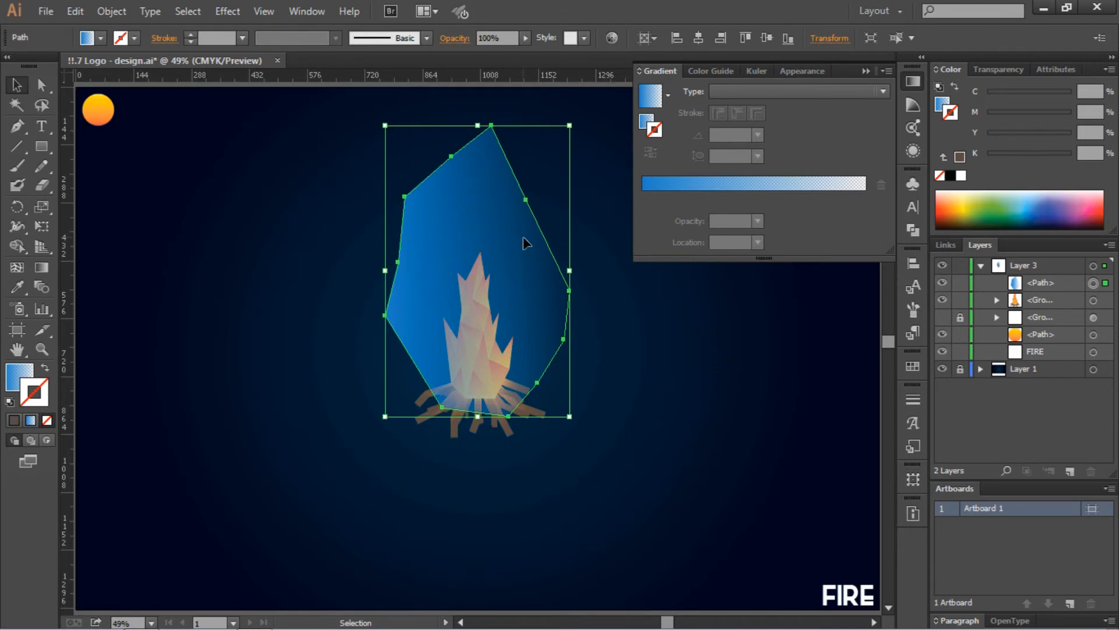
- Set the gradient angle to 90° and make both stops yellow
{"action": "left_click", "coordinate": [653, 124]}
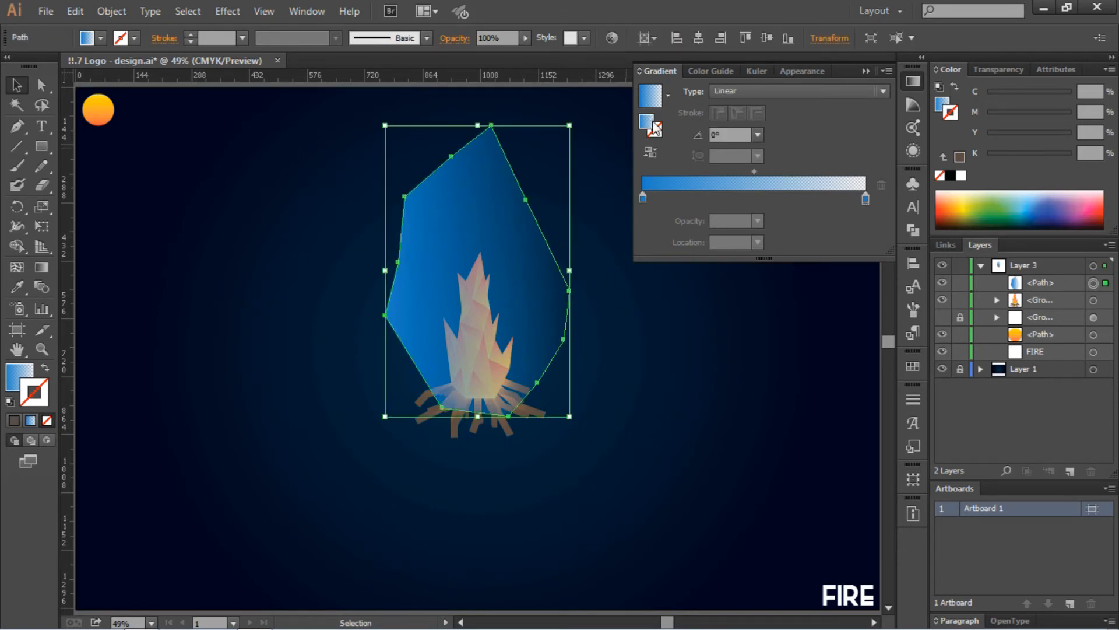
{"action": "left_click", "coordinate": [758, 135]}
{"action": "left_click", "coordinate": [781, 223]}
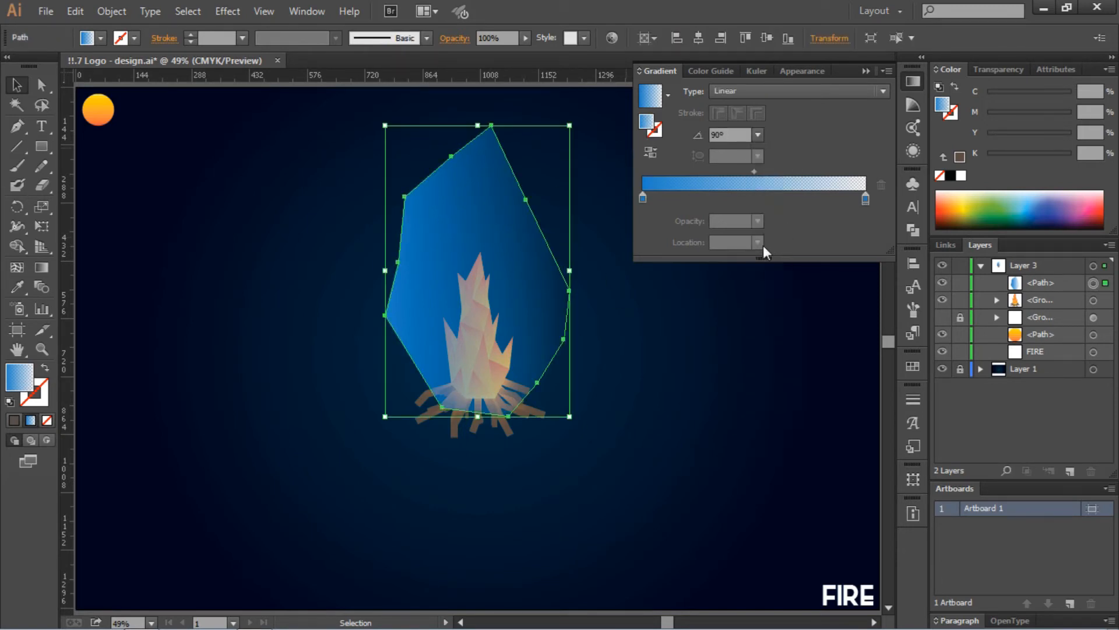
{"action": "double_click", "coordinate": [643, 200]}
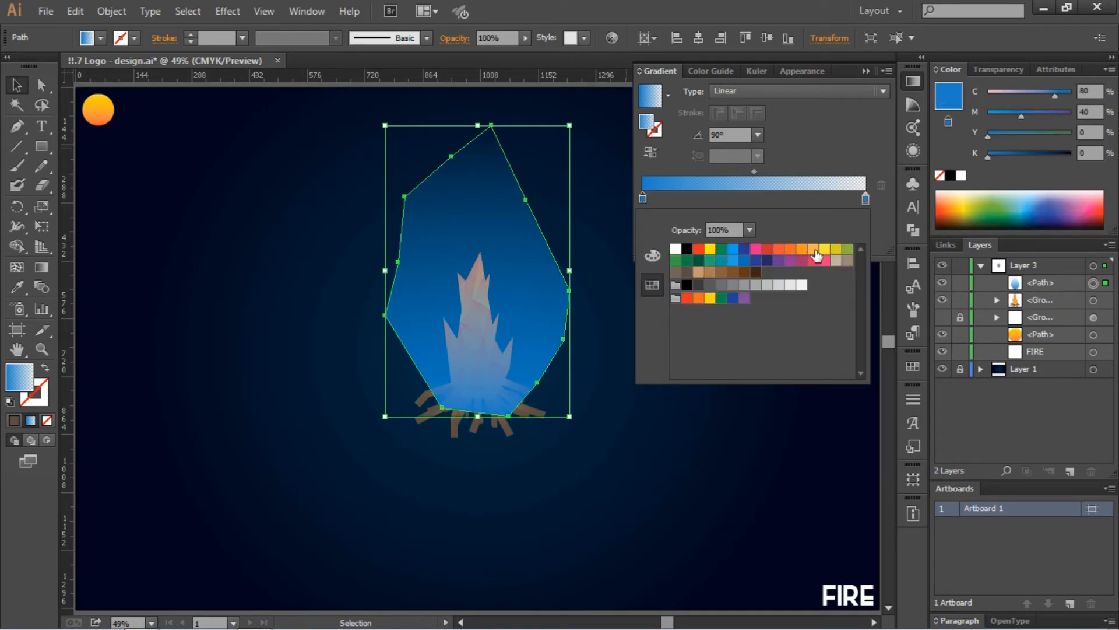
{"action": "left_click", "coordinate": [823, 250]}
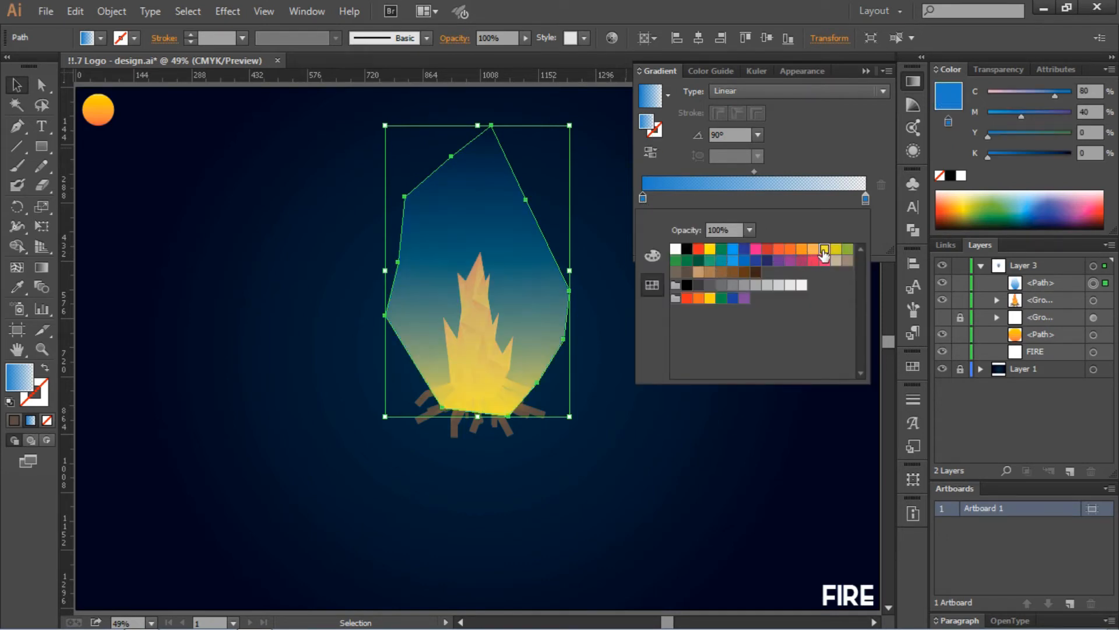
{"action": "double_click", "coordinate": [866, 198]}
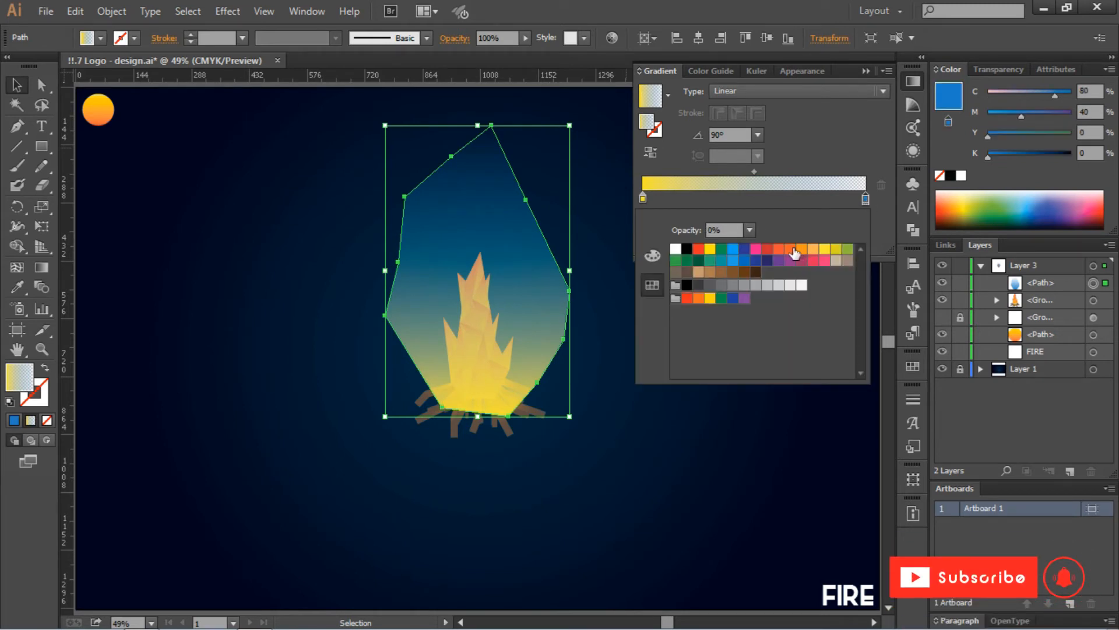
{"action": "left_click", "coordinate": [824, 250]}
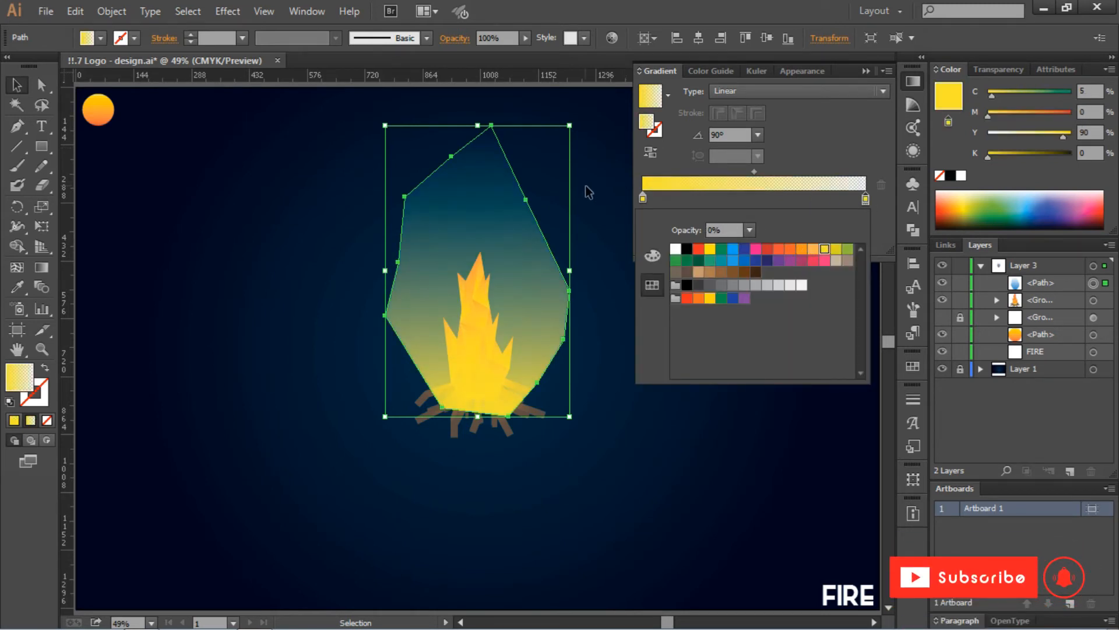
- Make the left stop a soft orange and move the gradient midpoint to 26.15%
{"action": "double_click", "coordinate": [642, 197]}
{"action": "left_click", "coordinate": [779, 250]}
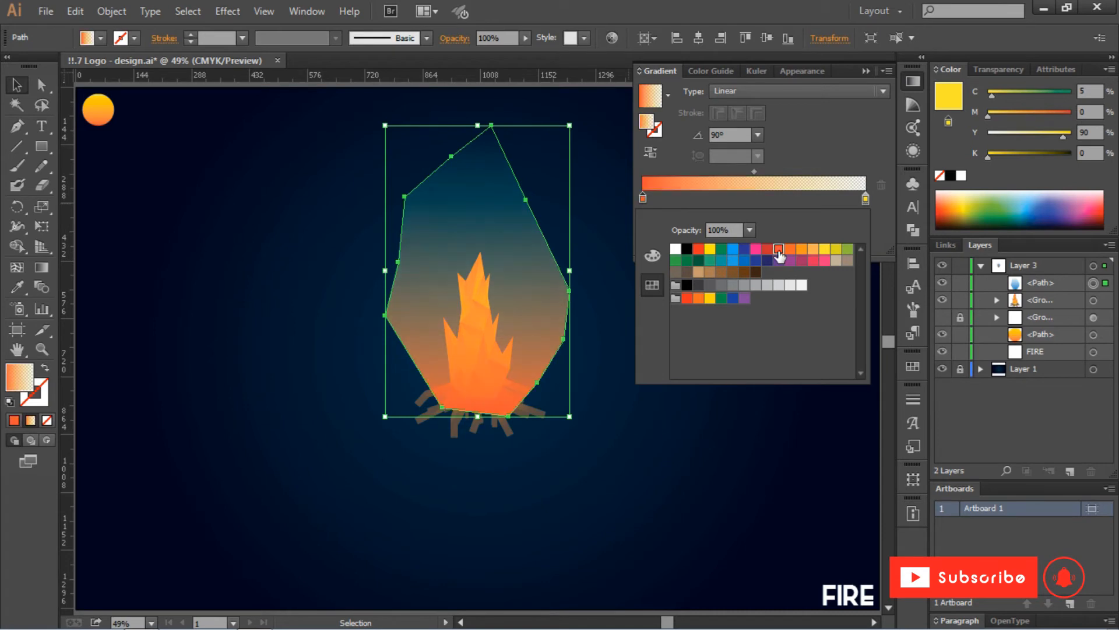
{"action": "left_click", "coordinate": [802, 251]}
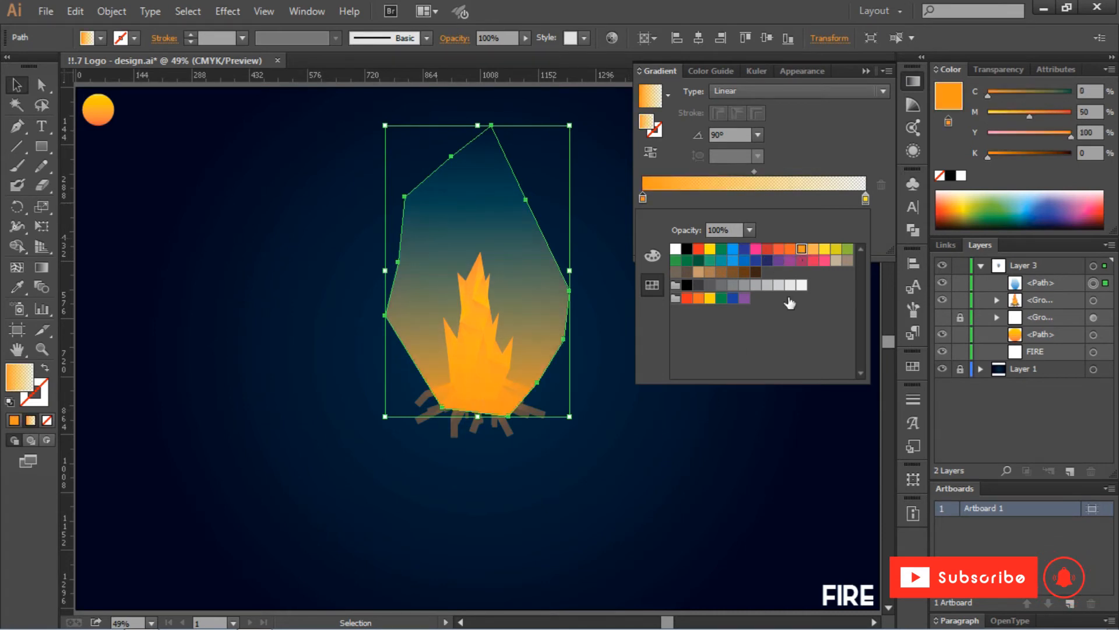
{"action": "left_click", "coordinate": [778, 417]}
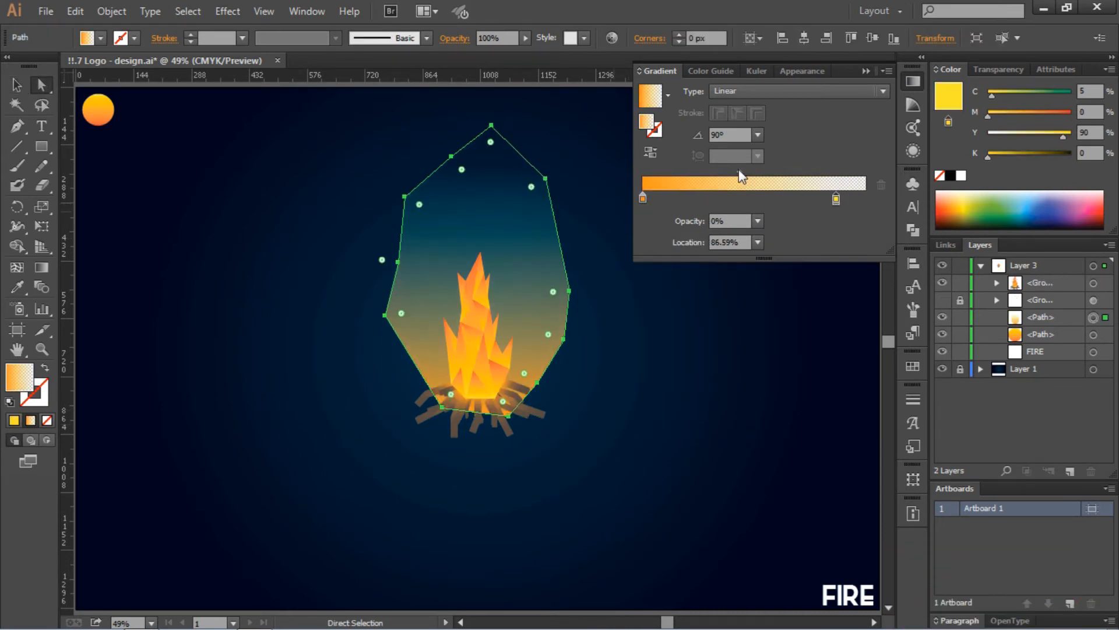
{"action": "left_click_drag", "start_coordinate": [739, 175], "coordinate": [693, 183]}
- Reposition the glow's left corners and raise its upper-left and top corners
{"action": "left_click", "coordinate": [663, 355]}
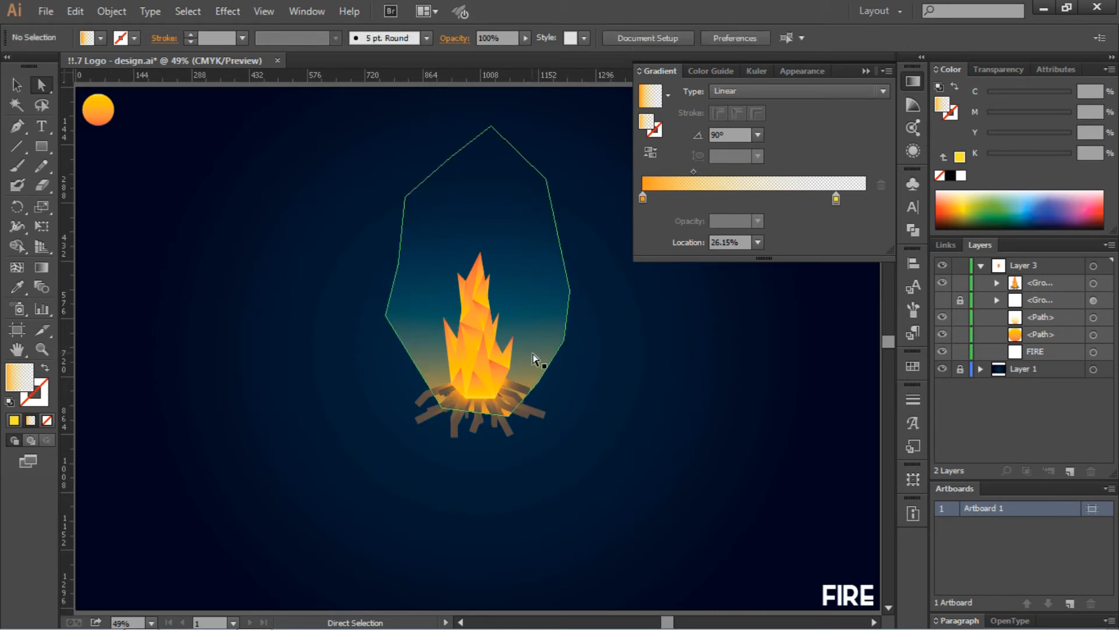
{"action": "left_click", "coordinate": [436, 349]}
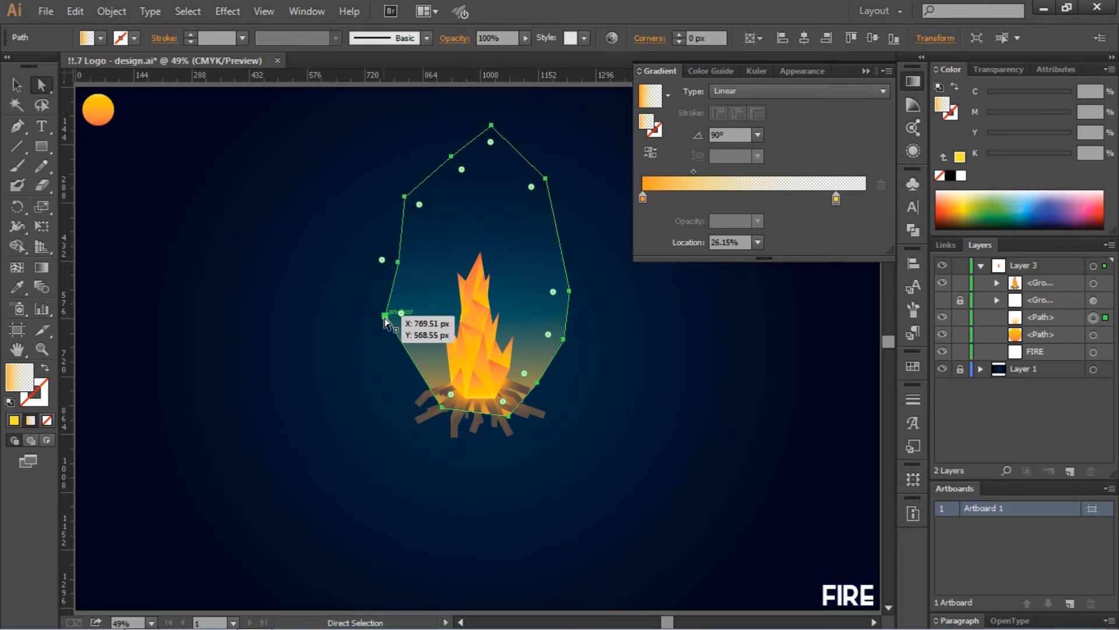
{"action": "left_click_drag", "start_coordinate": [385, 315], "coordinate": [396, 365]}
{"action": "left_click_drag", "start_coordinate": [398, 262], "coordinate": [377, 274]}
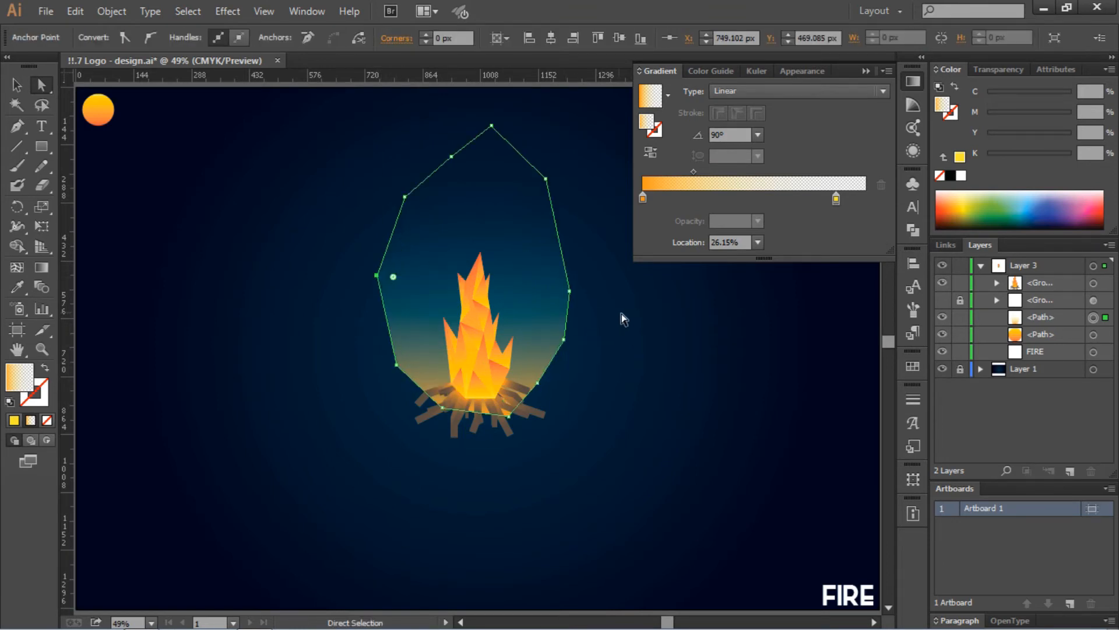
{"action": "left_click", "coordinate": [632, 317]}
{"action": "left_click_drag", "start_coordinate": [452, 156], "coordinate": [439, 143]}
{"action": "left_click_drag", "start_coordinate": [491, 125], "coordinate": [475, 116]}
- Tuck the glow's bottom corners in toward the logs
{"action": "left_click", "coordinate": [679, 411]}
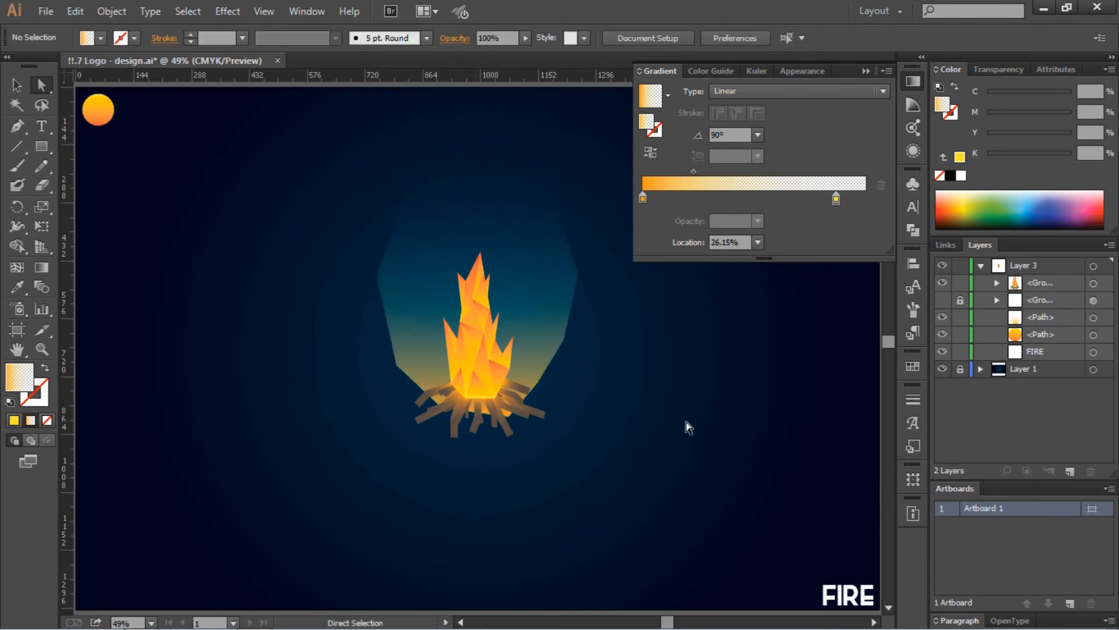
{"action": "left_click", "coordinate": [523, 310]}
{"action": "left_click_drag", "start_coordinate": [495, 415], "coordinate": [447, 403]}
{"action": "left_click_drag", "start_coordinate": [396, 365], "coordinate": [414, 365]}
{"action": "left_click_drag", "start_coordinate": [448, 403], "coordinate": [452, 397]}
- Narrow the glow by pulling its lower-right, right and left corners inward
{"action": "left_click", "coordinate": [506, 408]}
{"action": "left_click", "coordinate": [504, 404]}
{"action": "left_click", "coordinate": [506, 397]}
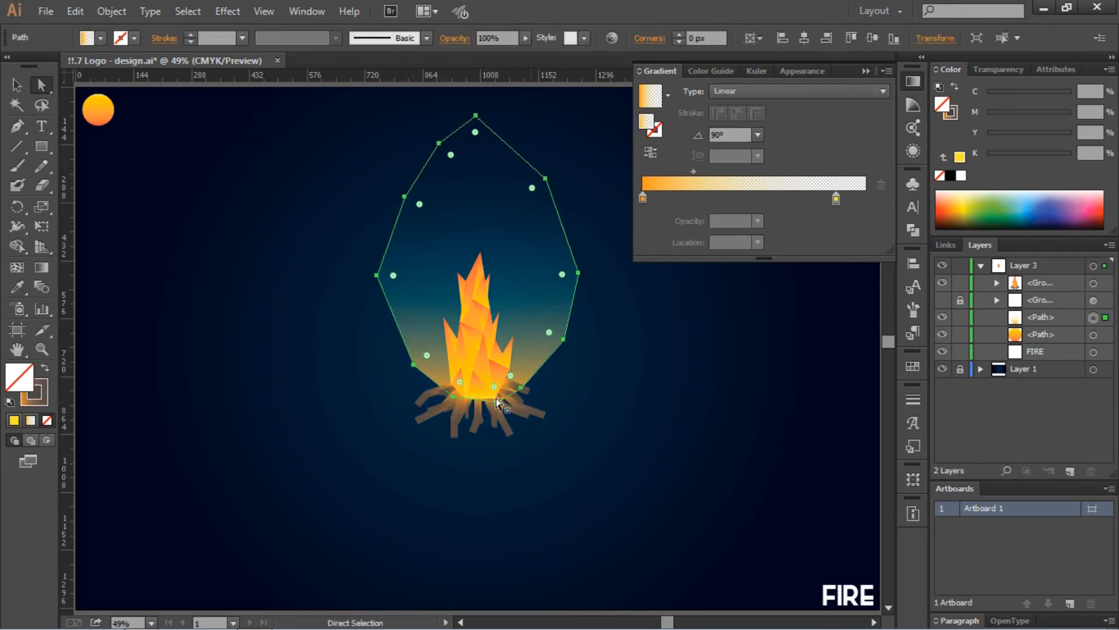
{"action": "left_click", "coordinate": [497, 401]}
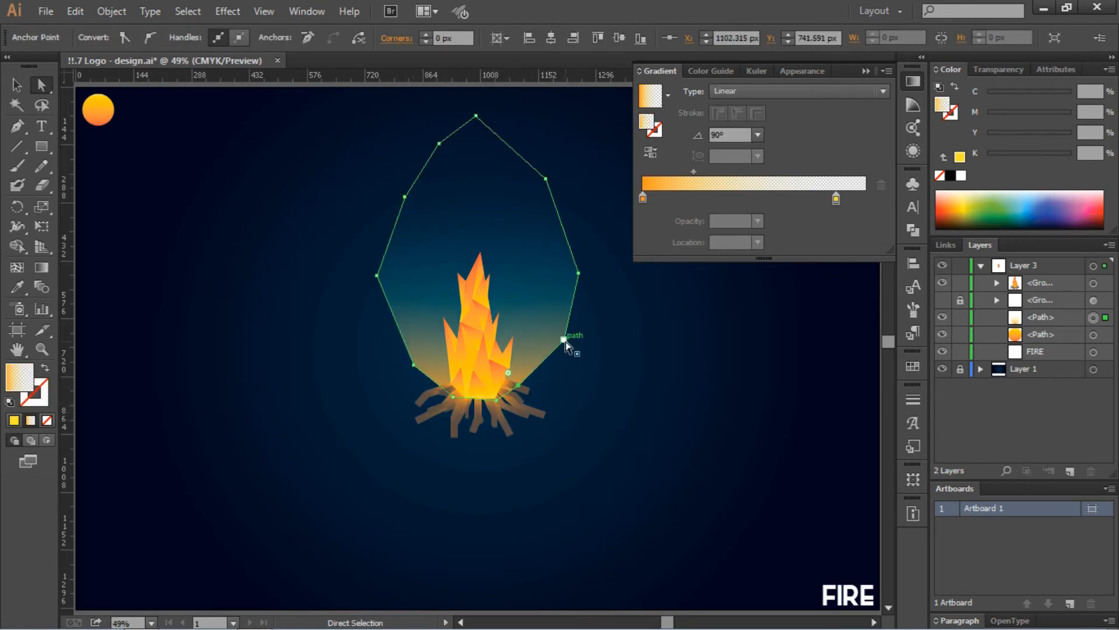
{"action": "left_click_drag", "start_coordinate": [564, 340], "coordinate": [550, 331]}
{"action": "left_click", "coordinate": [578, 273]}
{"action": "left_click_drag", "start_coordinate": [578, 273], "coordinate": [560, 272]}
{"action": "left_click_drag", "start_coordinate": [377, 275], "coordinate": [388, 272]}
- Pull the lower-left, left, upper-left and upper-right corners further in to form a slim beam
{"action": "left_click", "coordinate": [641, 345]}
{"action": "left_click_drag", "start_coordinate": [413, 365], "coordinate": [420, 359]}
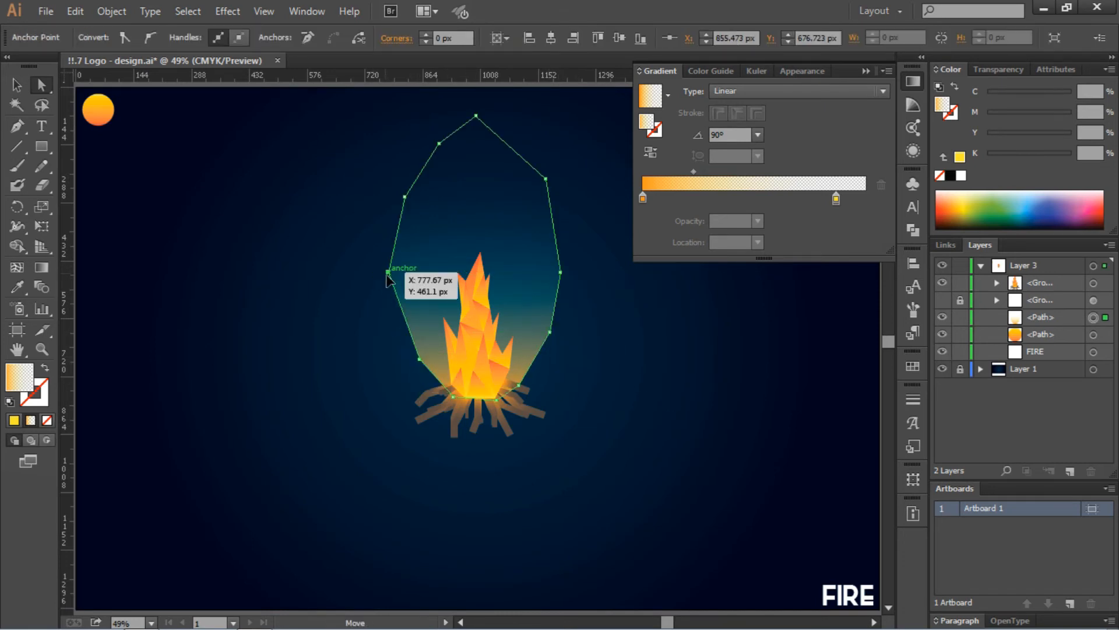
{"action": "left_click_drag", "start_coordinate": [389, 273], "coordinate": [398, 267]}
{"action": "left_click_drag", "start_coordinate": [405, 196], "coordinate": [411, 195]}
{"action": "left_click_drag", "start_coordinate": [547, 178], "coordinate": [541, 184]}
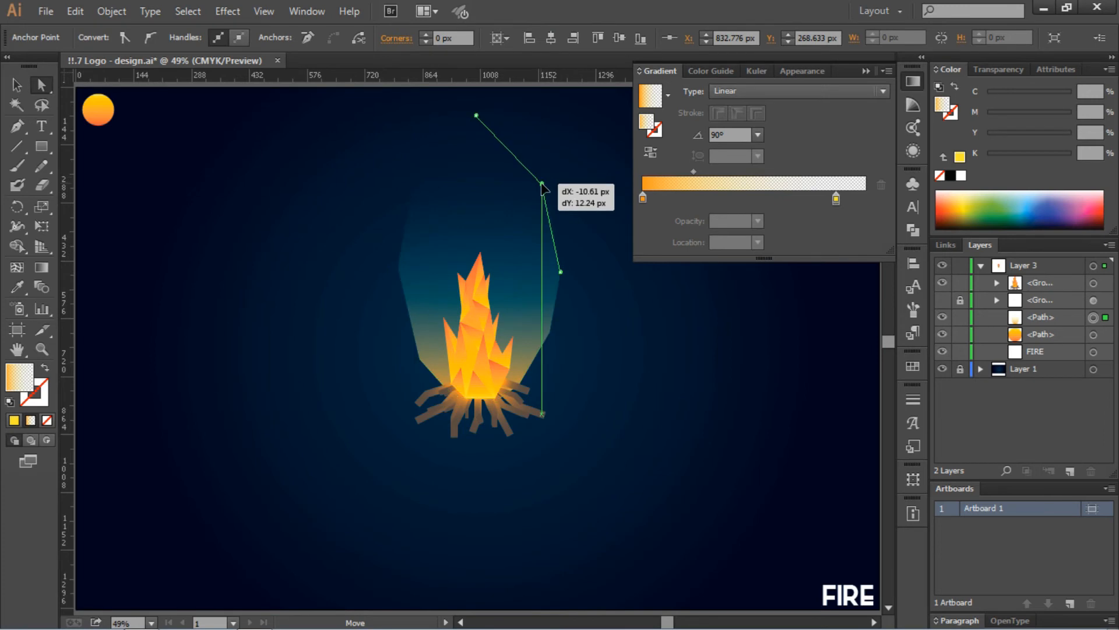
- Set the glow beam's opacity to 48%
{"action": "left_click", "coordinate": [630, 346]}
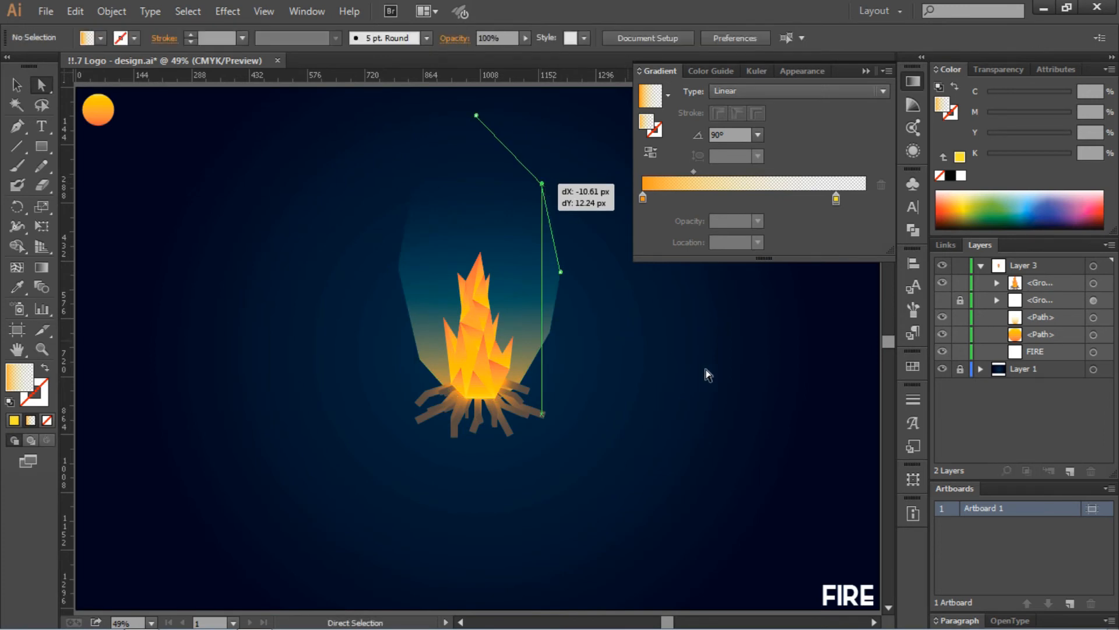
{"action": "left_click", "coordinate": [551, 299]}
{"action": "left_click_drag", "start_coordinate": [508, 52], "coordinate": [491, 54]}
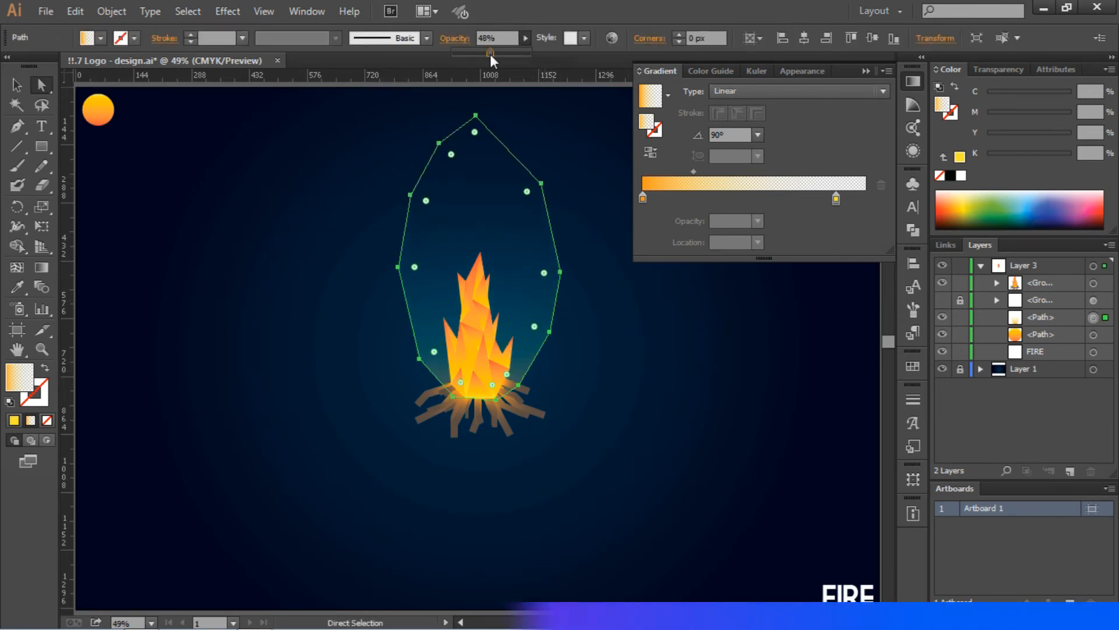
- Close the Gradient panel and copy-paste the glow shape
{"action": "left_click", "coordinate": [675, 365]}
{"action": "left_click", "coordinate": [866, 71]}
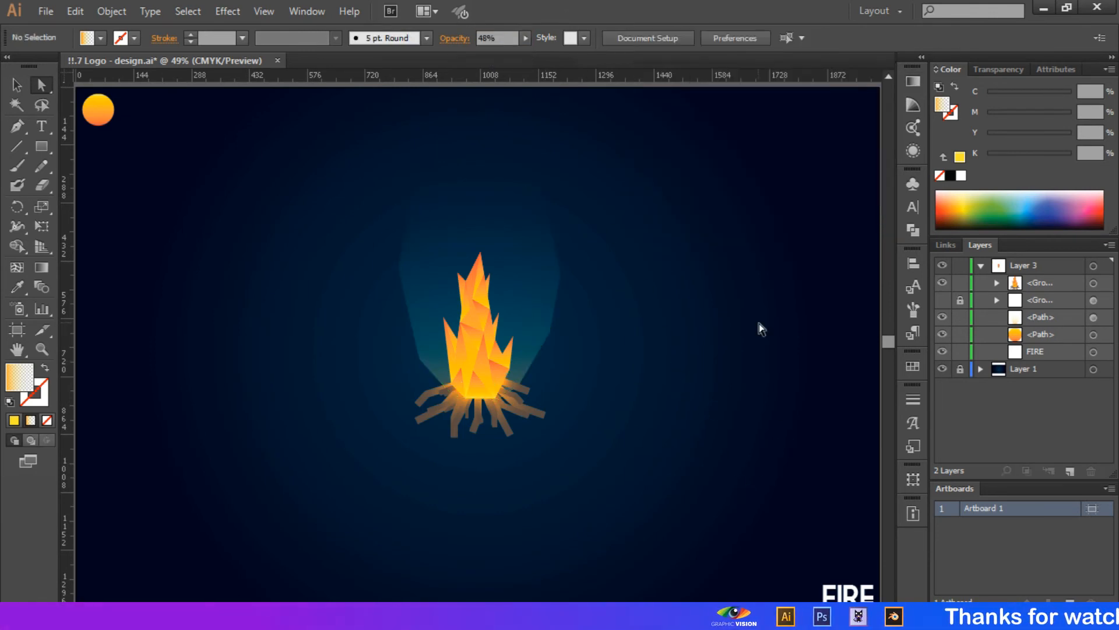
{"action": "left_click", "coordinate": [516, 285]}
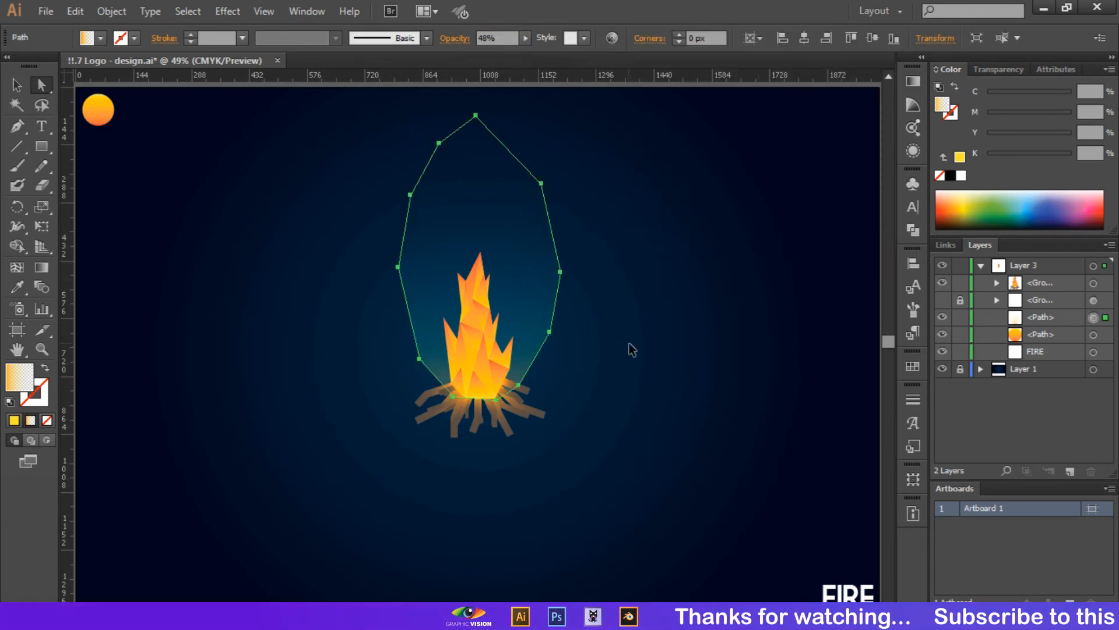
{"action": "key", "text": "ctrl+c"}
{"action": "key", "text": "ctrl+v"}
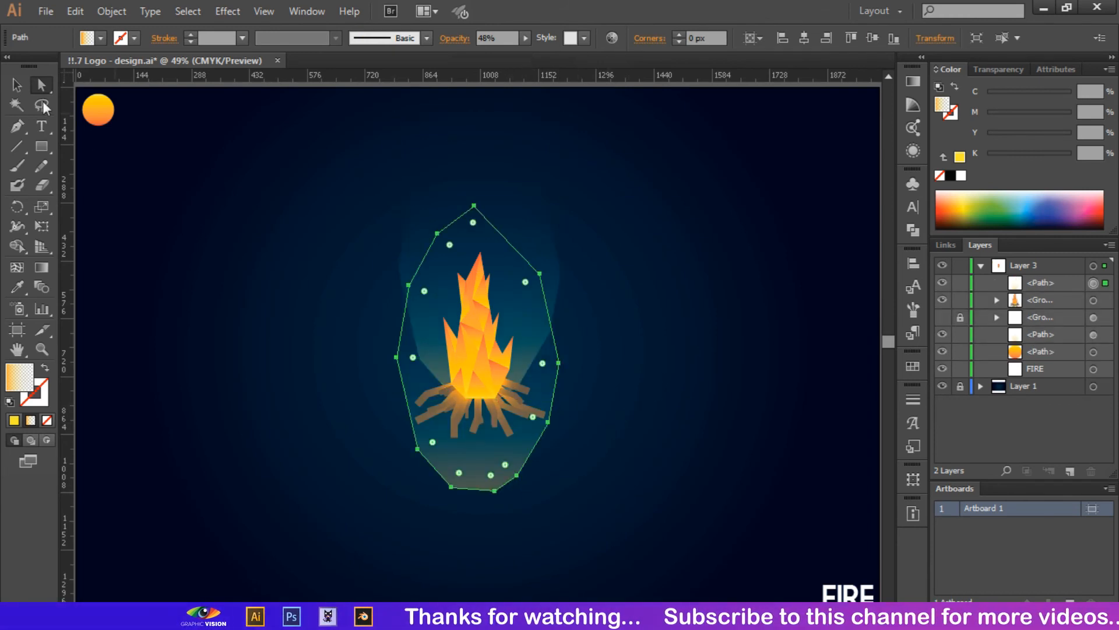
- Enlarge the pasted glow copy slightly and move it about 328 px up above the fire
{"action": "key", "text": "v"}
{"action": "left_click", "coordinate": [541, 477]}
{"action": "key", "text": "ctrl+z"}
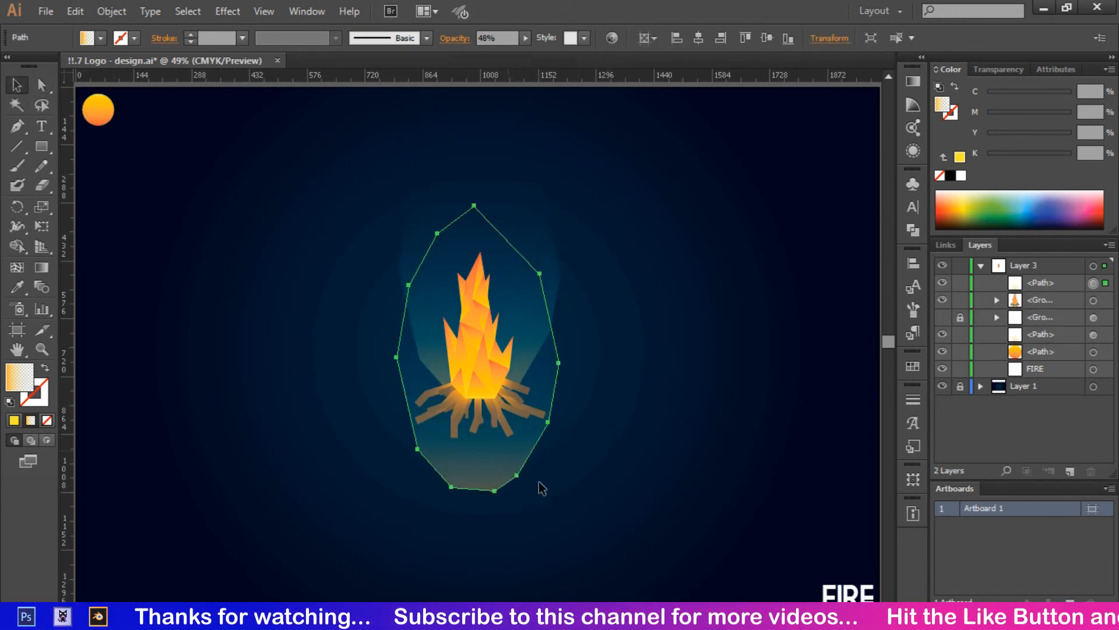
{"action": "left_click_drag", "start_coordinate": [559, 492], "coordinate": [559, 491]}
{"action": "left_click_drag", "start_coordinate": [585, 531], "coordinate": [587, 537]}
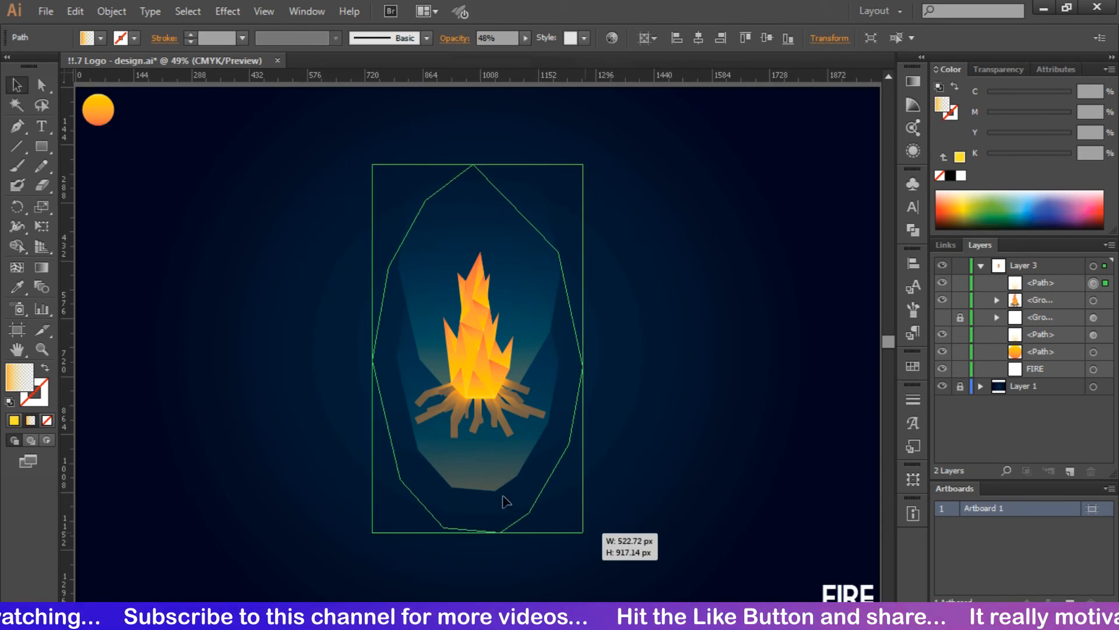
{"action": "left_click_drag", "start_coordinate": [500, 501], "coordinate": [496, 370]}
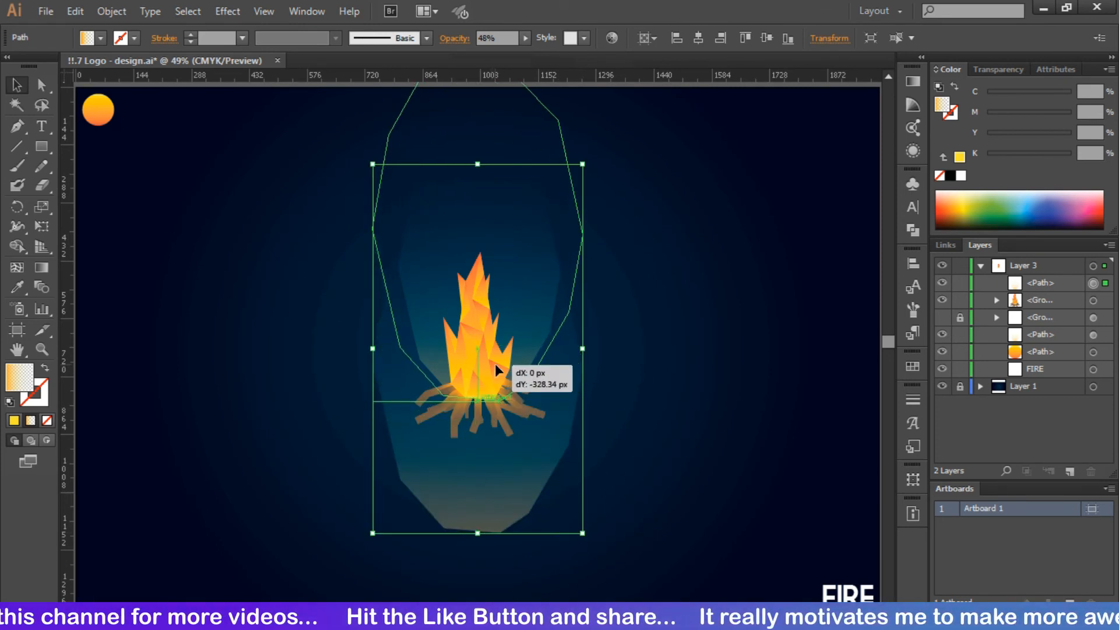
{"action": "left_click_drag", "start_coordinate": [646, 384], "coordinate": [646, 385]}
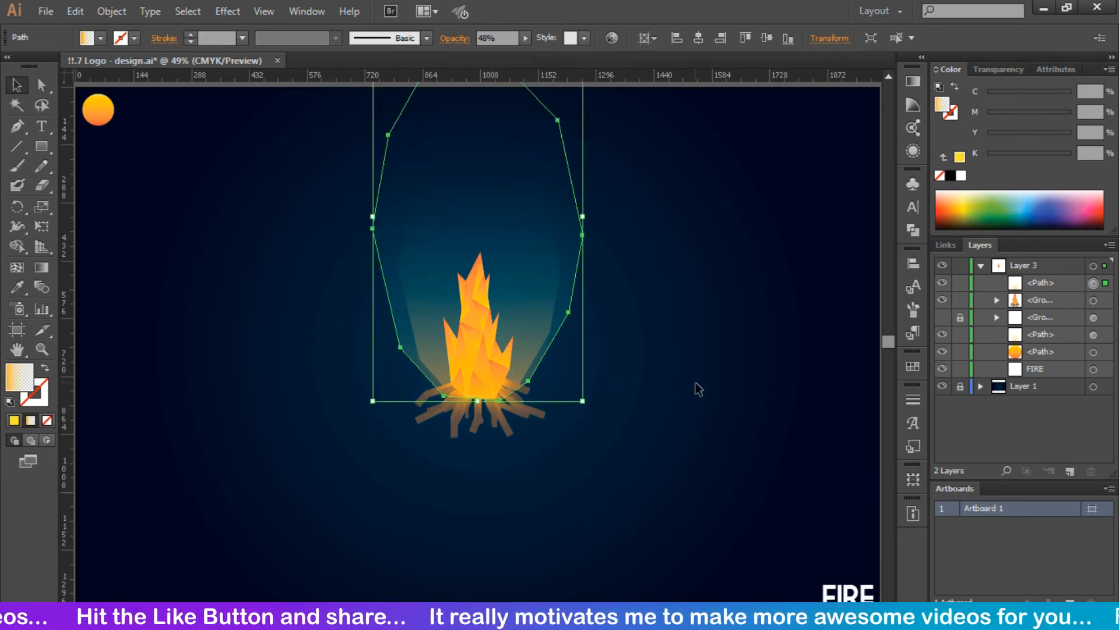
- Send the glow copy back behind the FIRE text and nudge it straight up
{"action": "key", "text": "ctrl+["}
{"action": "key", "text": "ctrl+["}
{"action": "key", "text": "ctrl+["}
{"action": "key", "text": "ctrl+["}
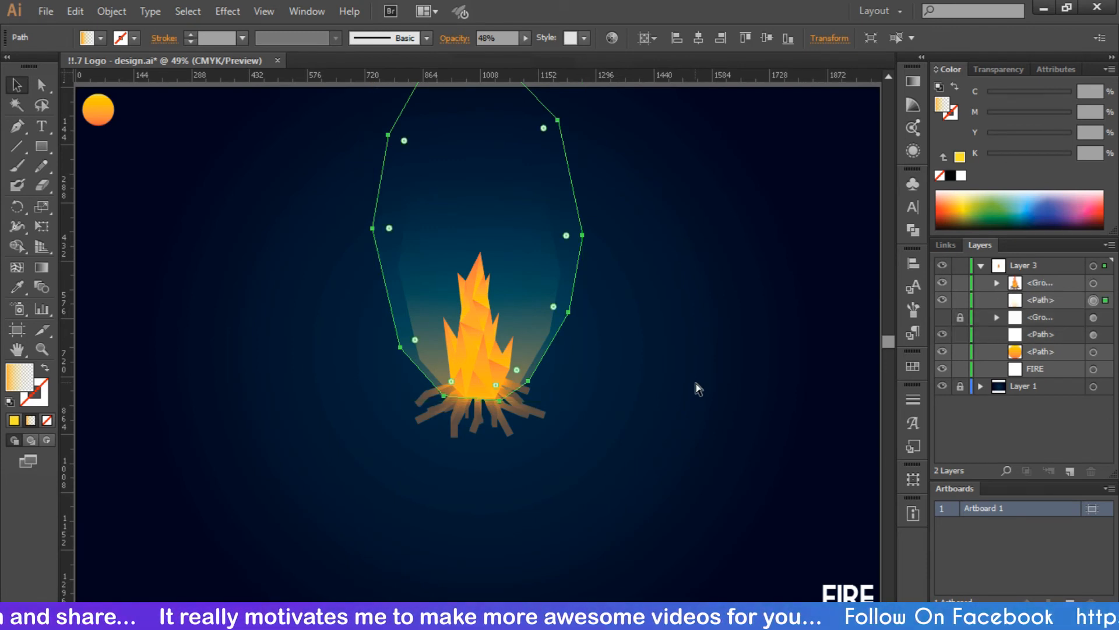
{"action": "key", "text": "ctrl+["}
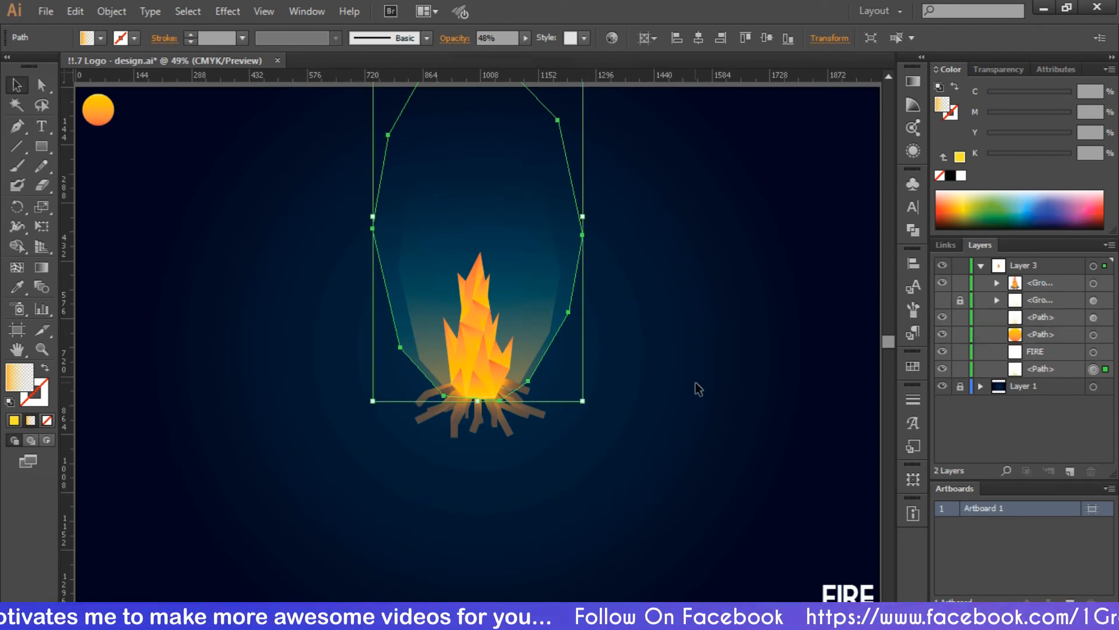
{"action": "left_click", "coordinate": [715, 305]}
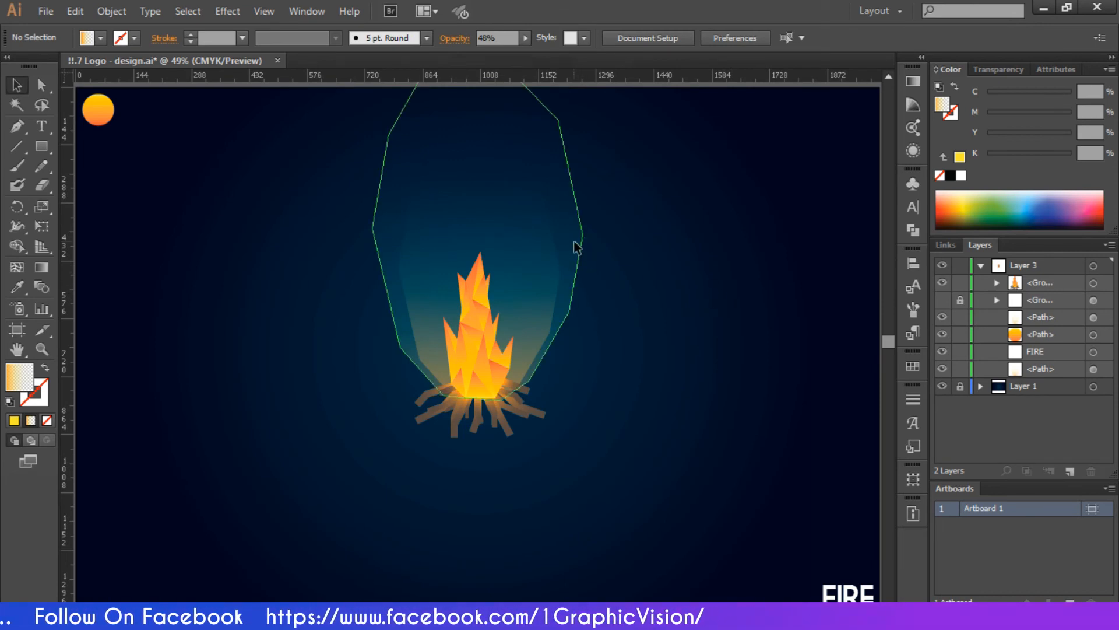
{"action": "left_click_drag", "start_coordinate": [576, 248], "coordinate": [582, 230]}
- Lower the glow slightly and drag the FIRE text up to sit centred beneath the campfire
{"action": "left_click", "coordinate": [657, 304]}
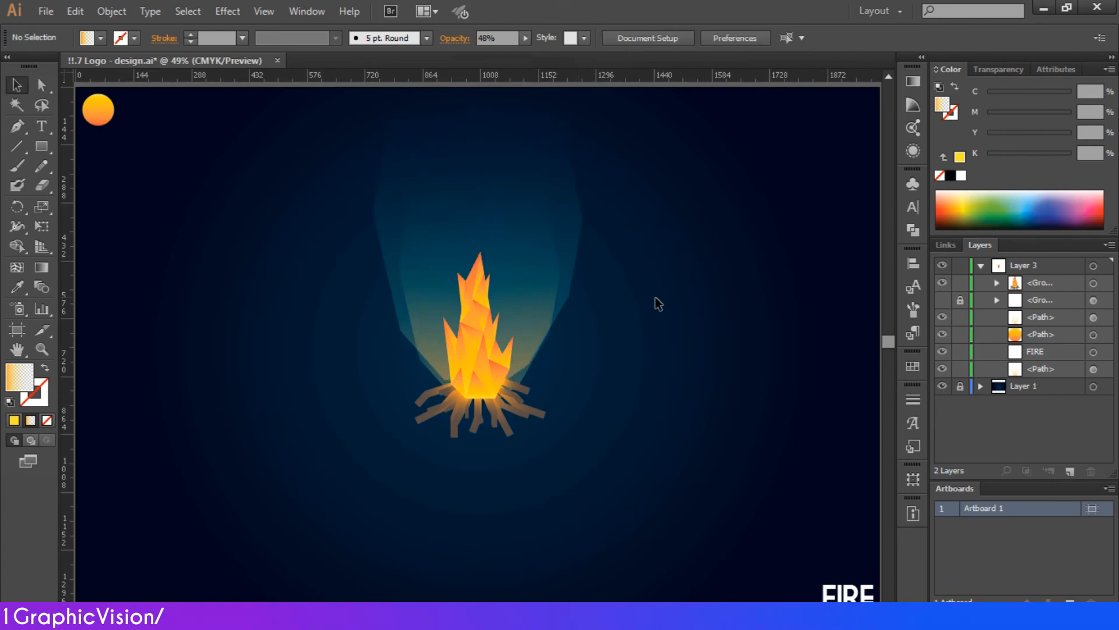
{"action": "left_click_drag", "start_coordinate": [549, 192], "coordinate": [549, 205]}
{"action": "left_click", "coordinate": [725, 249]}
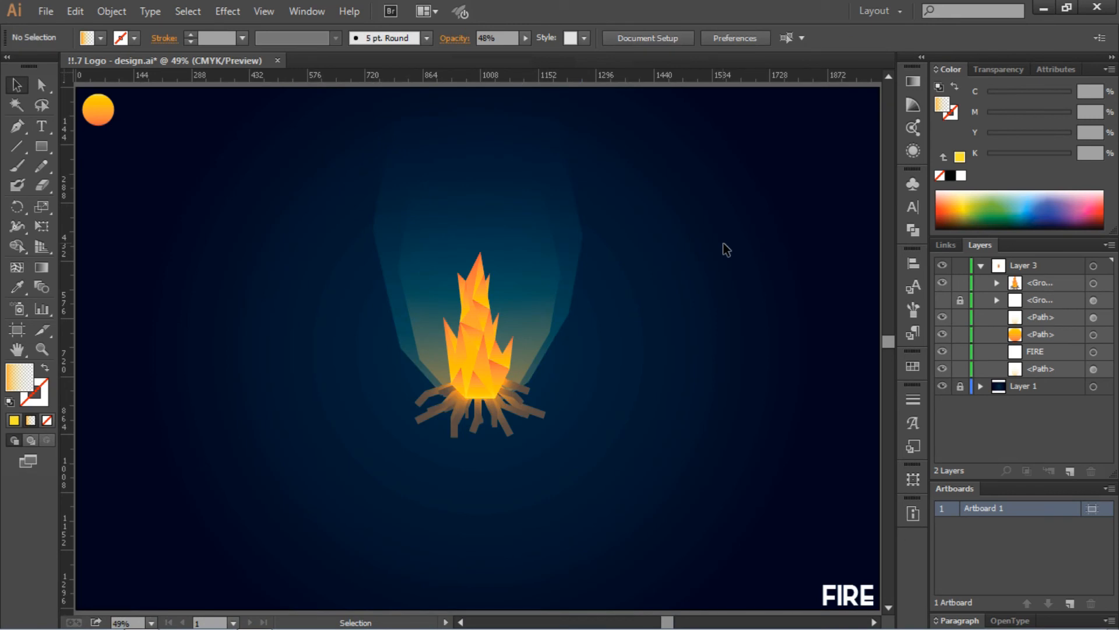
{"action": "left_click_drag", "start_coordinate": [847, 603], "coordinate": [477, 494]}
{"action": "left_click", "coordinate": [746, 434]}
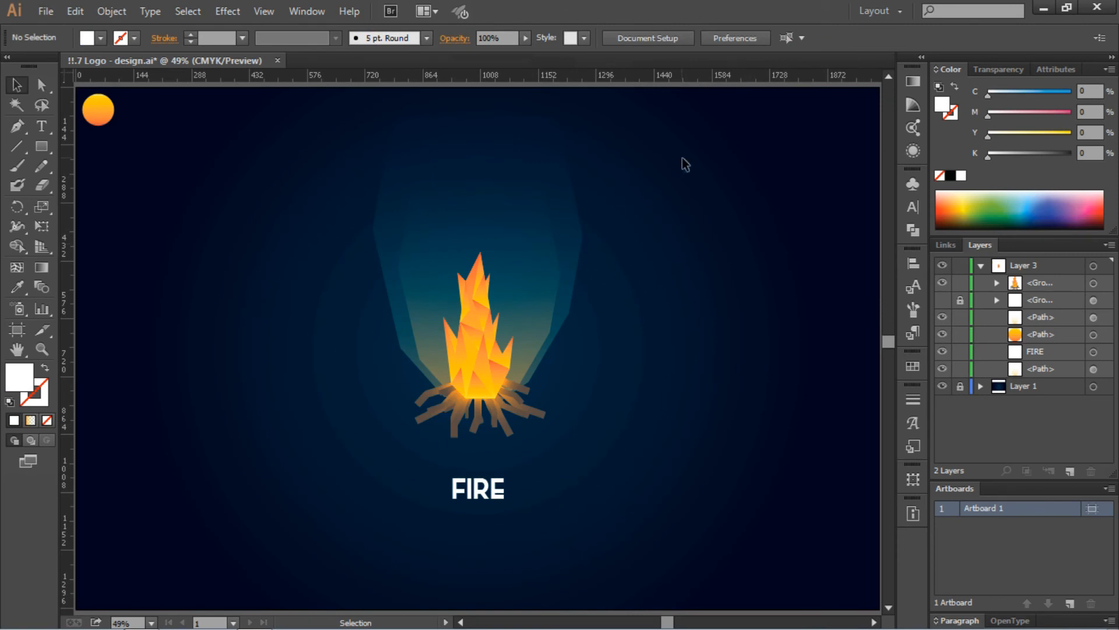
- Marquee-select the campfire and both glow shapes and group them together
{"action": "left_click_drag", "start_coordinate": [686, 163], "coordinate": [362, 449]}
{"action": "right_click", "coordinate": [518, 327]}
{"action": "left_click", "coordinate": [559, 352]}
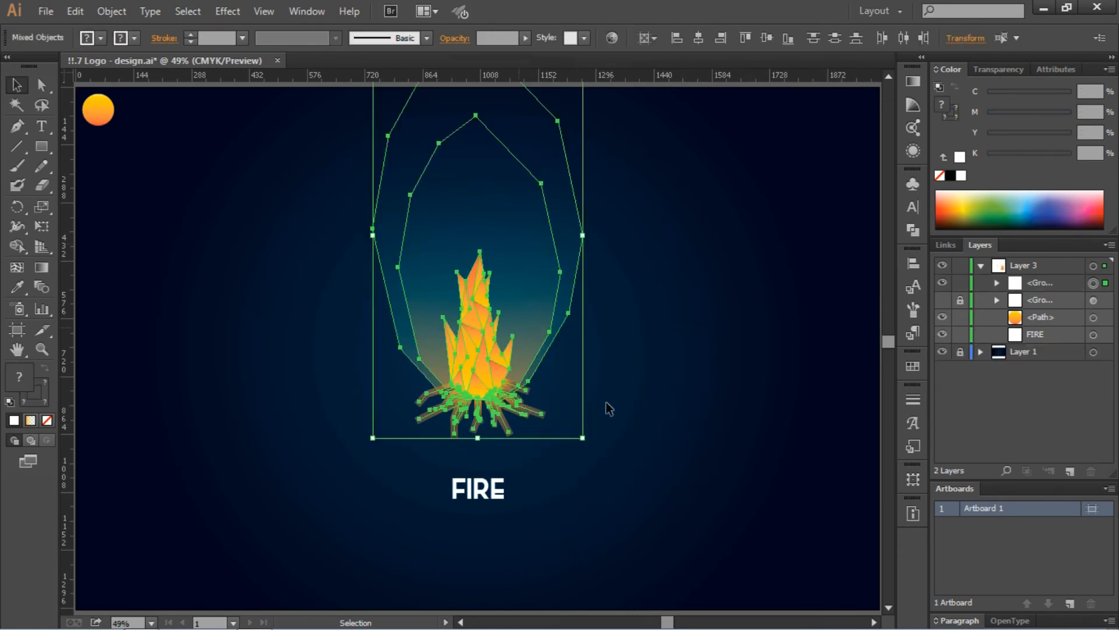
{"action": "left_click", "coordinate": [656, 406]}
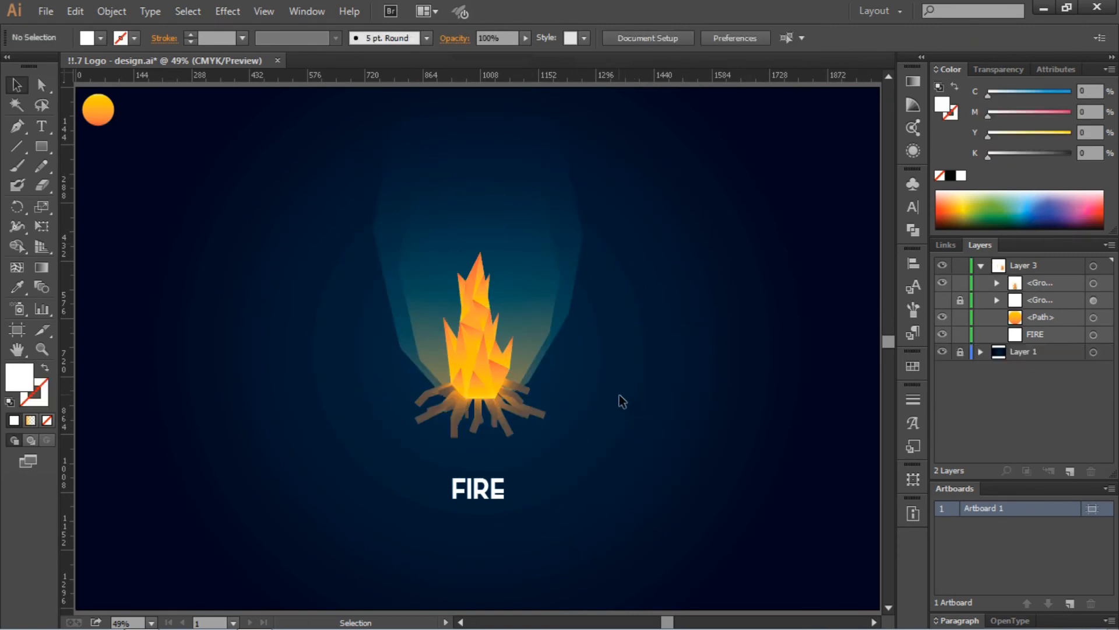
- Scale the campfire group down and lower it to sit just above FIRE
{"action": "left_click", "coordinate": [497, 368]}
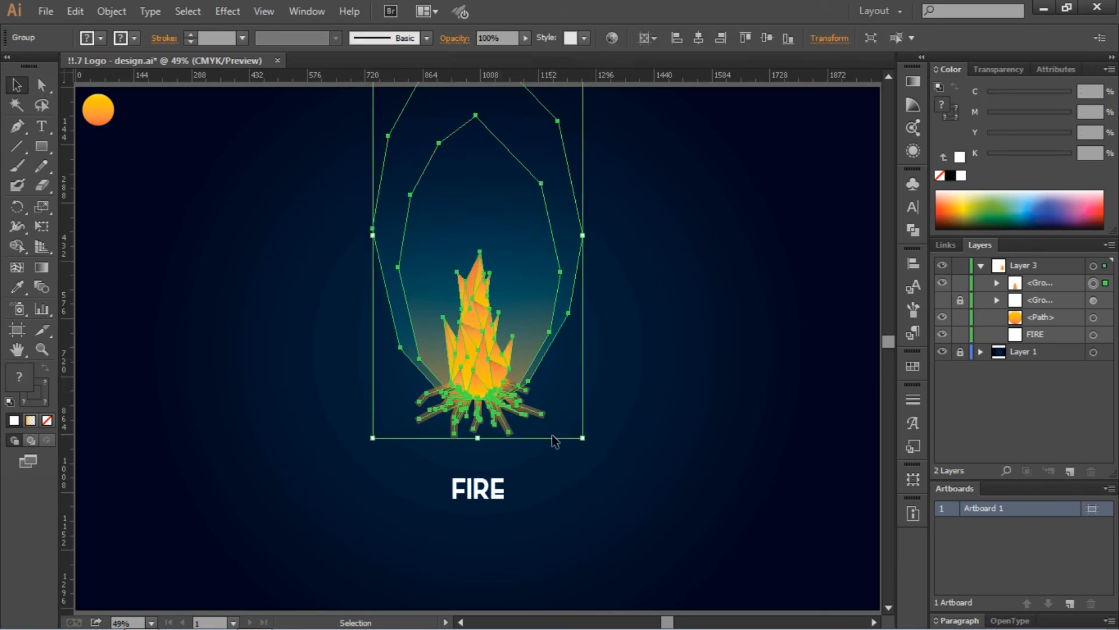
{"action": "left_click_drag", "start_coordinate": [582, 439], "coordinate": [563, 423]}
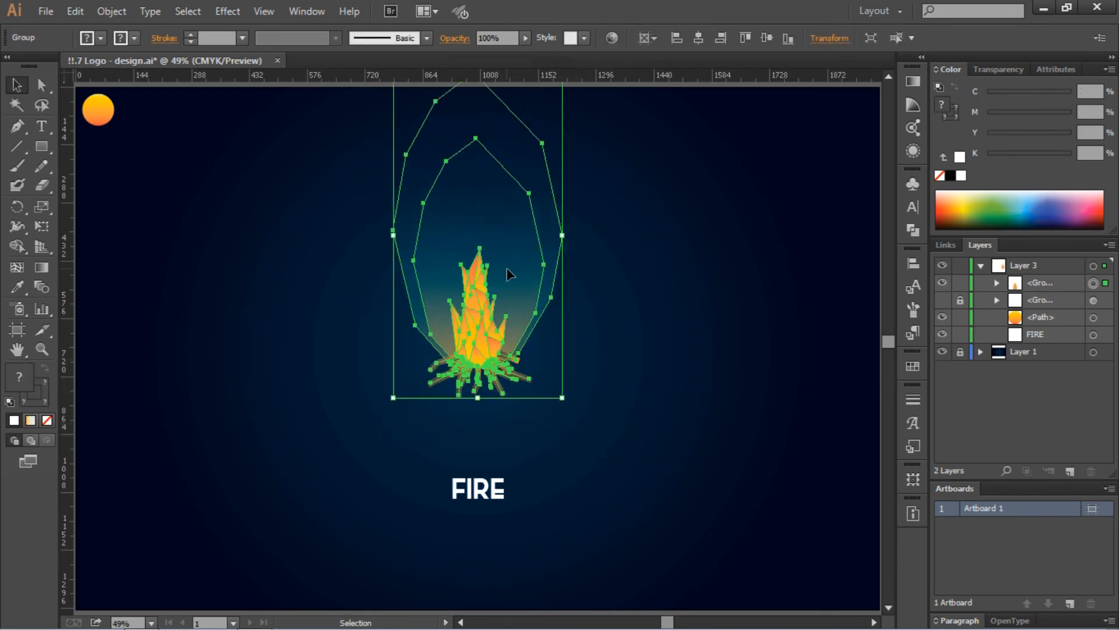
{"action": "left_click_drag", "start_coordinate": [505, 271], "coordinate": [506, 344]}
{"action": "left_click", "coordinate": [710, 370]}
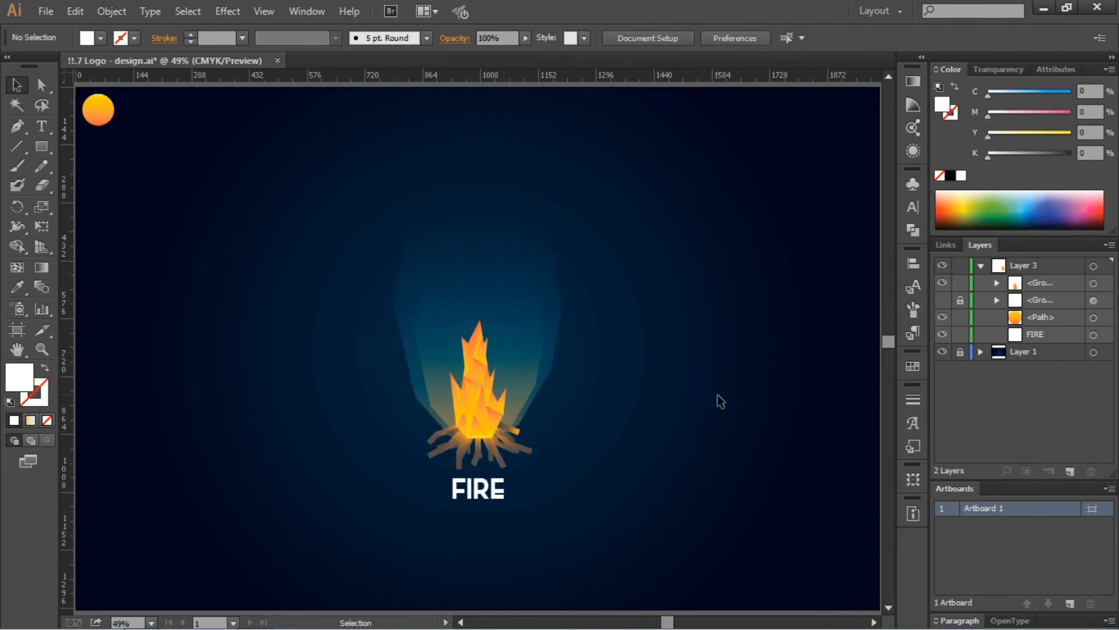
- Edit the FIRE text to space out its letters with spaces between them
{"action": "key", "text": "t"}
{"action": "double_click", "coordinate": [478, 489]}
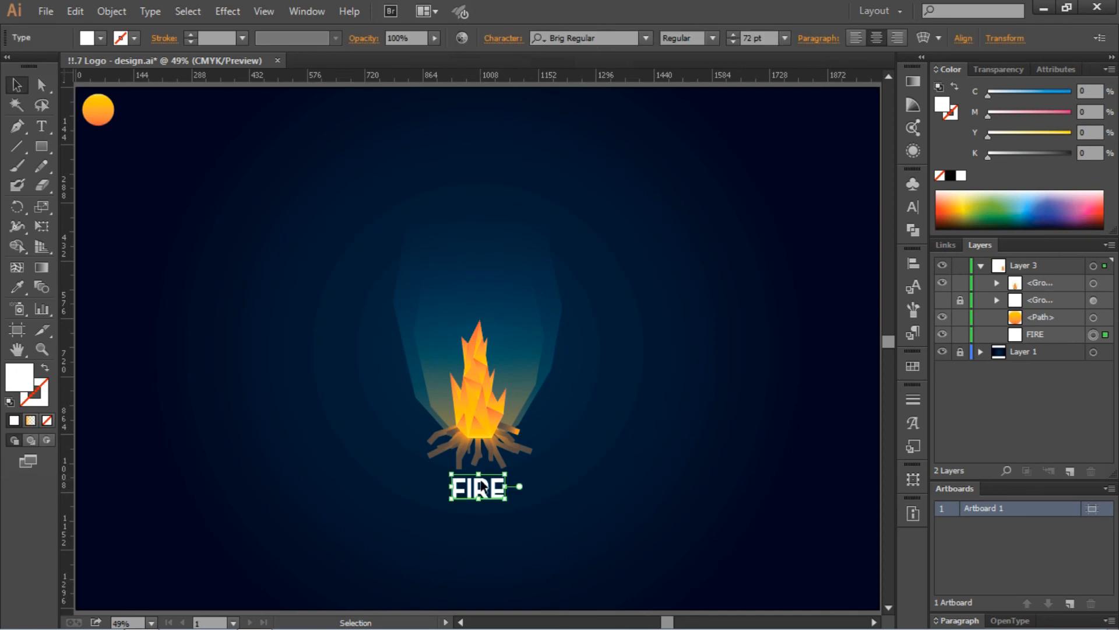
{"action": "key", "text": "BackSpace"}
{"action": "left_click", "coordinate": [468, 488]}
{"action": "key", "text": "Right"}
{"action": "key", "text": "space"}
{"action": "key", "text": "Right"}
{"action": "key", "text": "space"}
{"action": "left_click", "coordinate": [17, 85]}
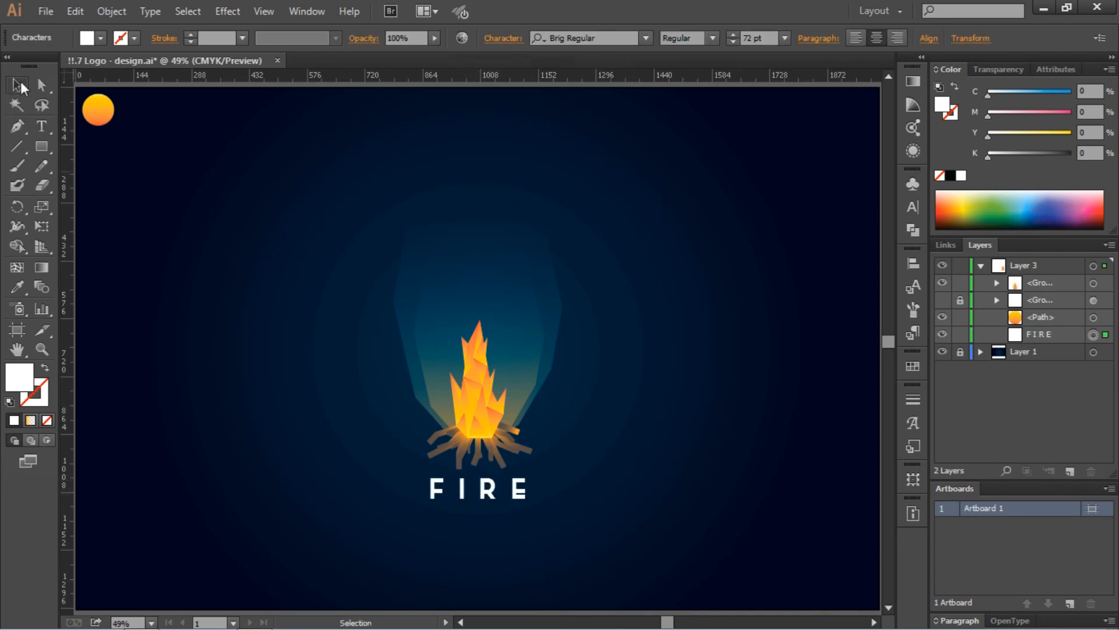
{"action": "left_click", "coordinate": [785, 39]}
- Reduce the FIRE text to 36 pt from the font size menu
{"action": "left_click", "coordinate": [800, 276]}
{"action": "left_click", "coordinate": [515, 508]}
{"action": "left_click_drag", "start_coordinate": [656, 530], "coordinate": [656, 529]}
{"action": "left_click", "coordinate": [492, 493]}
{"action": "left_click", "coordinate": [787, 38]}
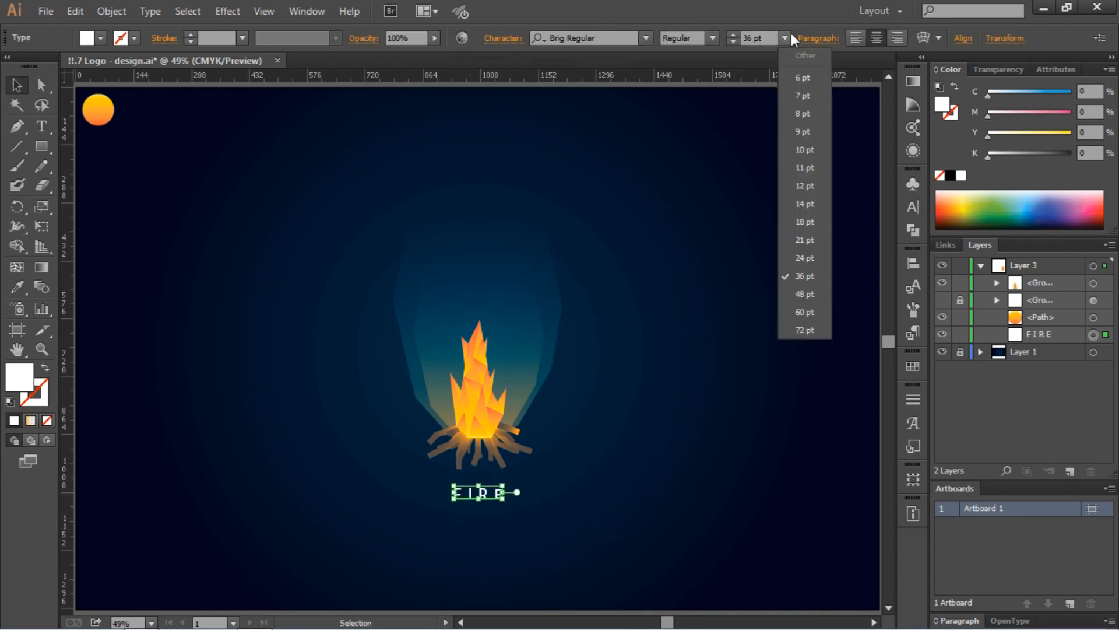
{"action": "left_click", "coordinate": [802, 293]}
{"action": "left_click", "coordinate": [528, 489]}
- Move FIRE down near the artboard's bottom edge and centre it using Align
{"action": "left_click_drag", "start_coordinate": [496, 490], "coordinate": [496, 579]}
{"action": "left_click", "coordinate": [676, 443]}
{"action": "left_click", "coordinate": [911, 266]}
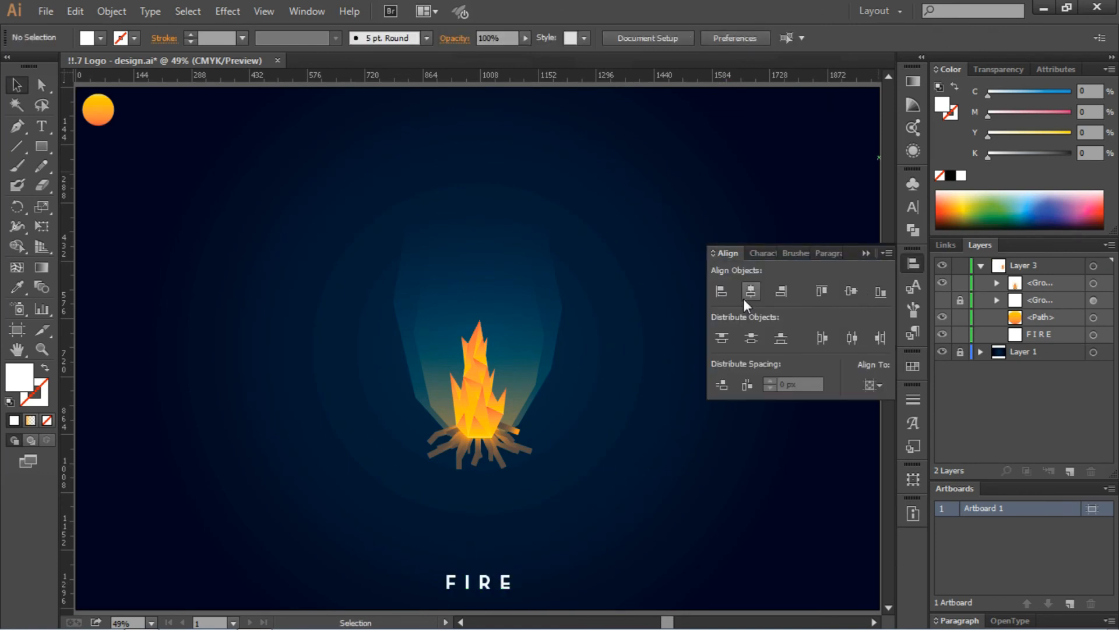
{"action": "left_click", "coordinate": [866, 254]}
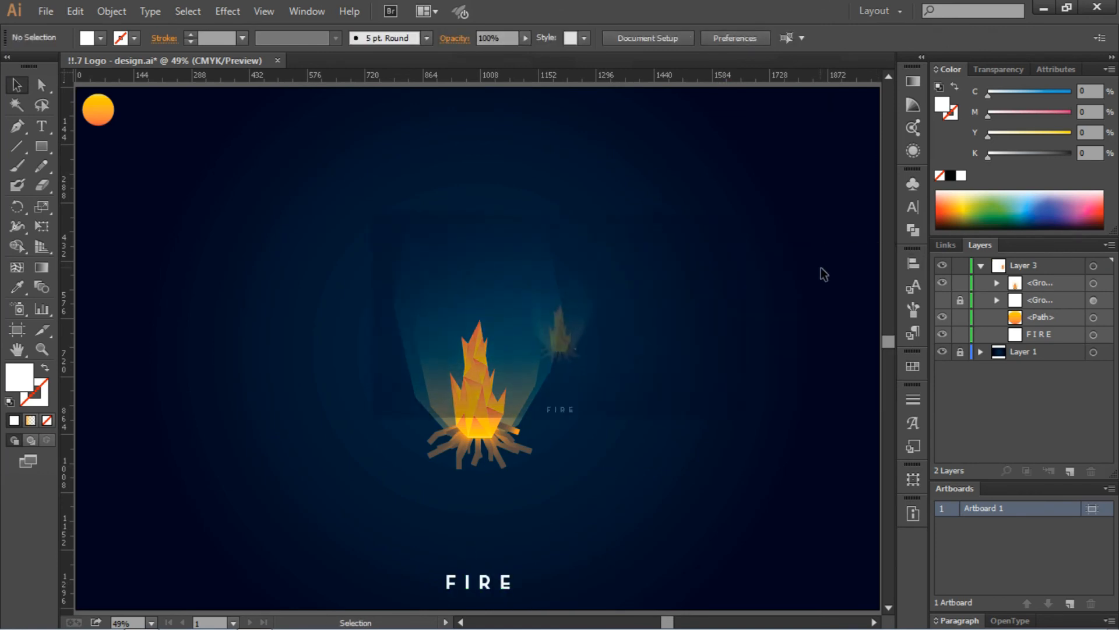